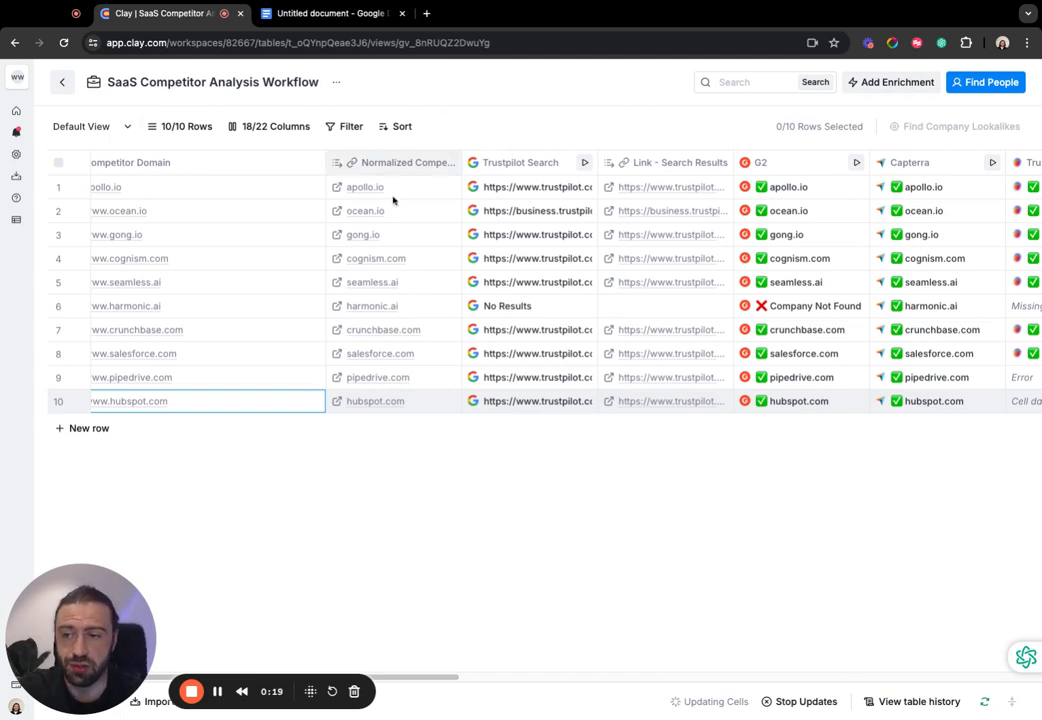
# - Review the table's columns from competitor names and domains through the review sources to the Poke The Bear Questions and Problem Statement outputs
pyautogui.hscroll(-3, 286, 303)
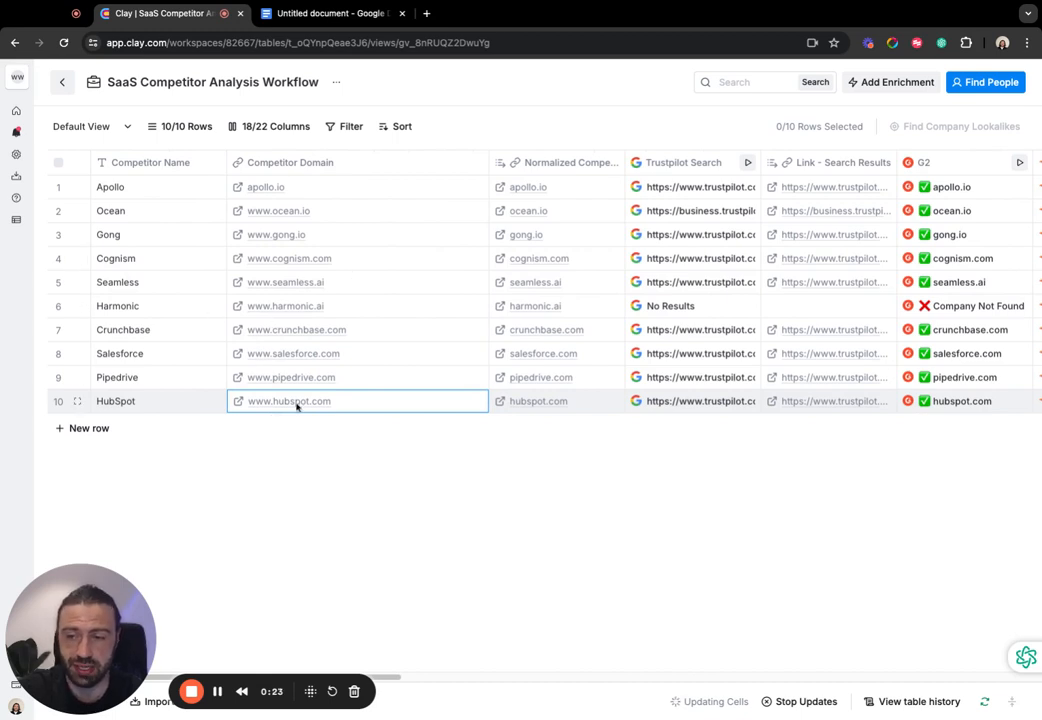
pyautogui.hscroll(5, 354, 365)
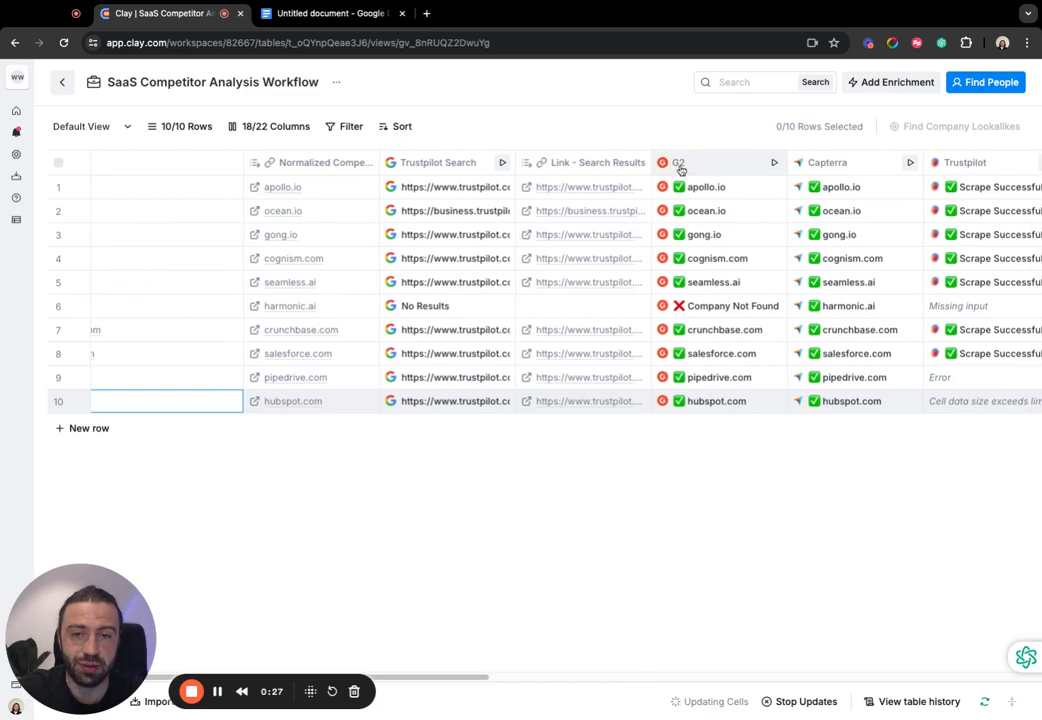
pyautogui.hscroll(3, 678, 168)
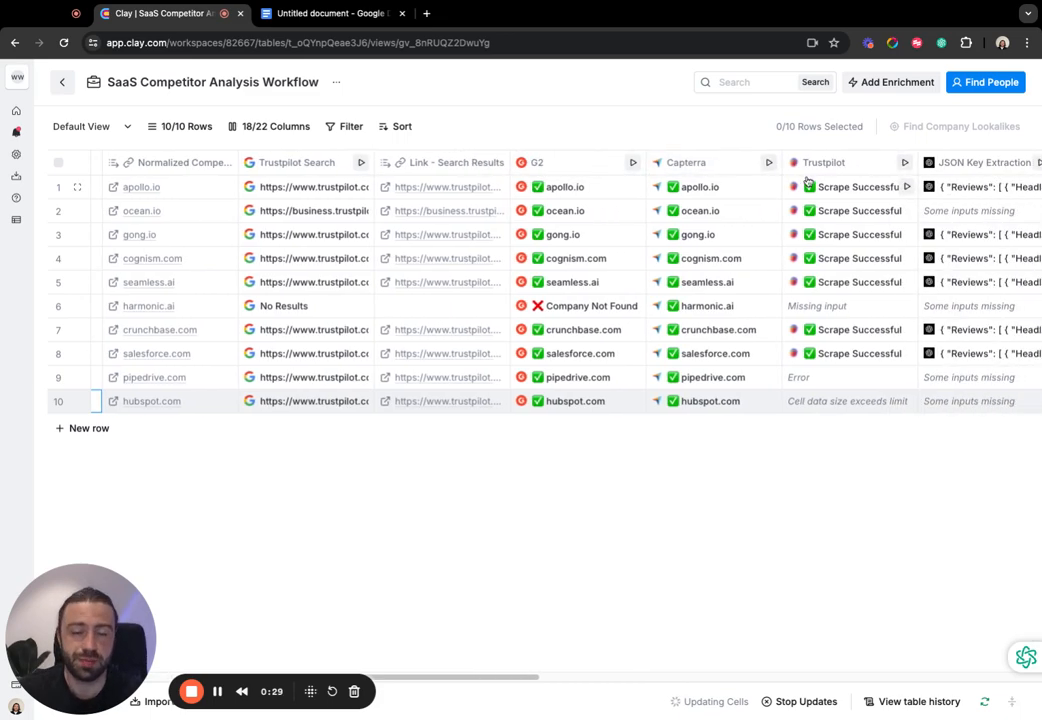
pyautogui.hscroll(13, 655, 204)
pyautogui.hscroll(2, 488, 210)
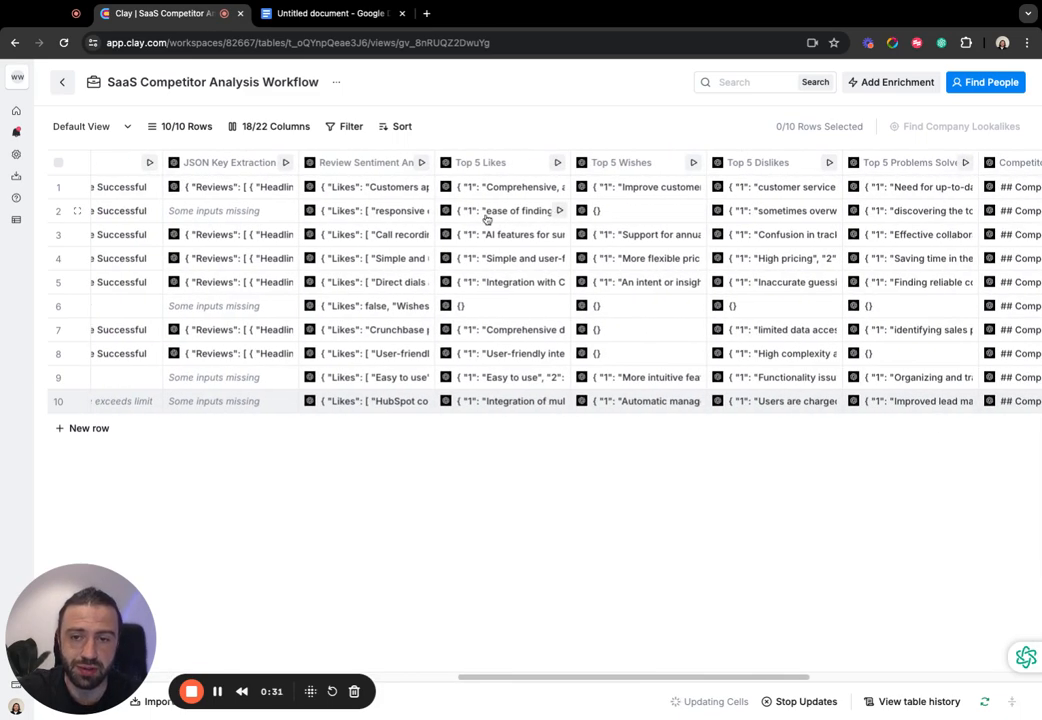
pyautogui.hscroll(5, 814, 272)
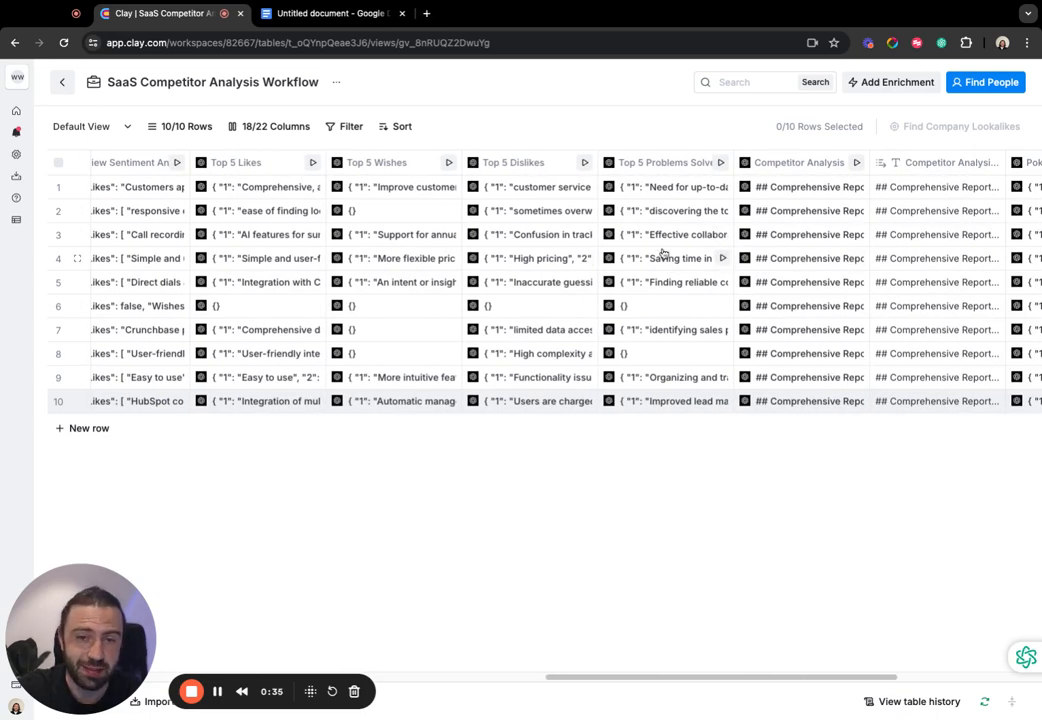
pyautogui.hscroll(8, 898, 246)
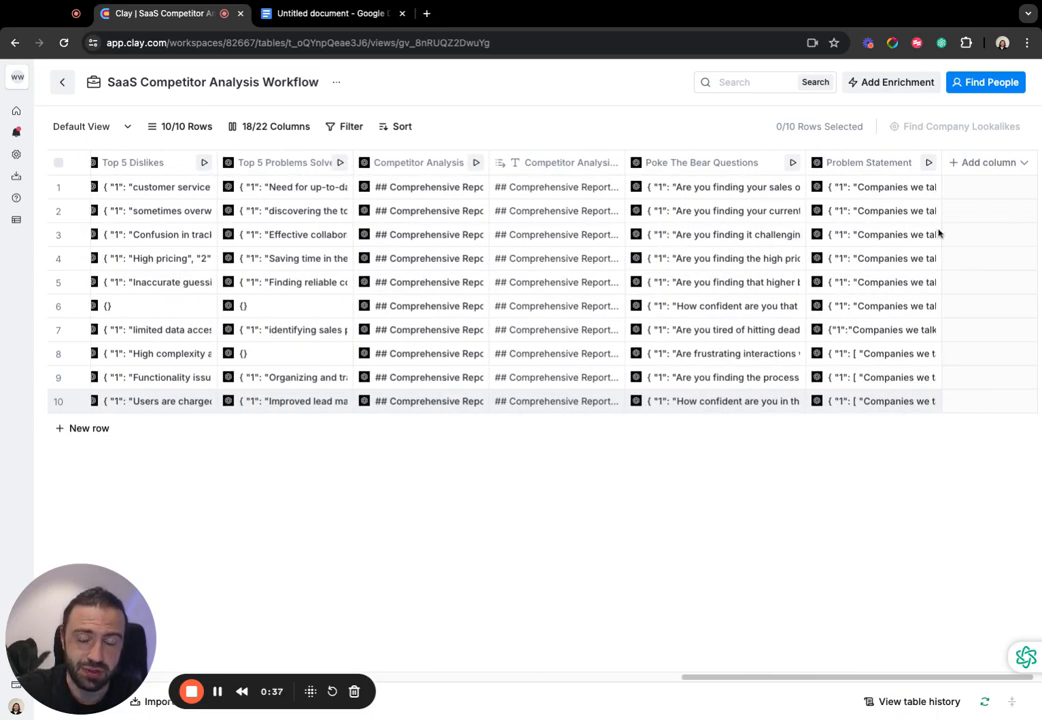
pyautogui.hscroll(-12, 797, 258)
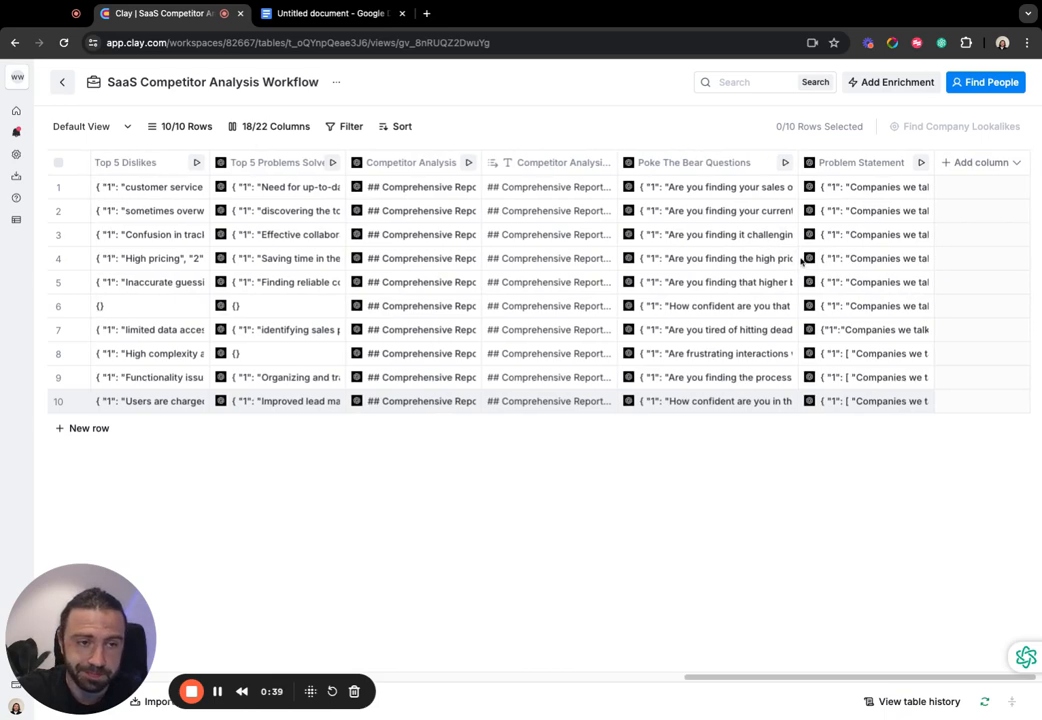
pyautogui.hscroll(-15, 797, 258)
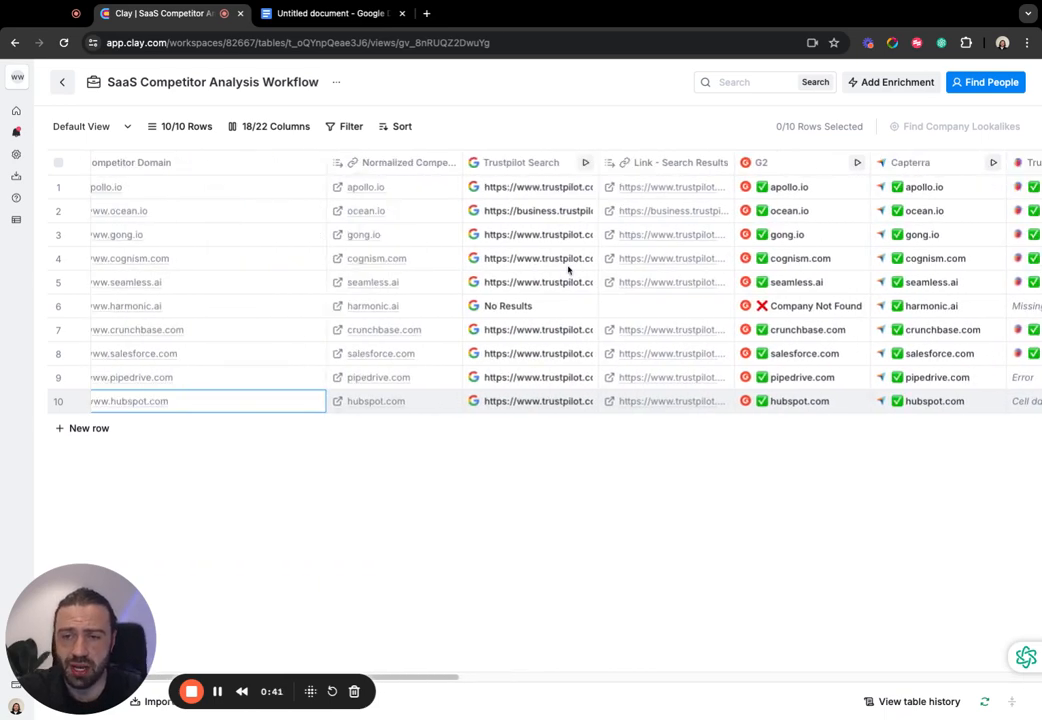
pyautogui.hscroll(-1, 496, 269)
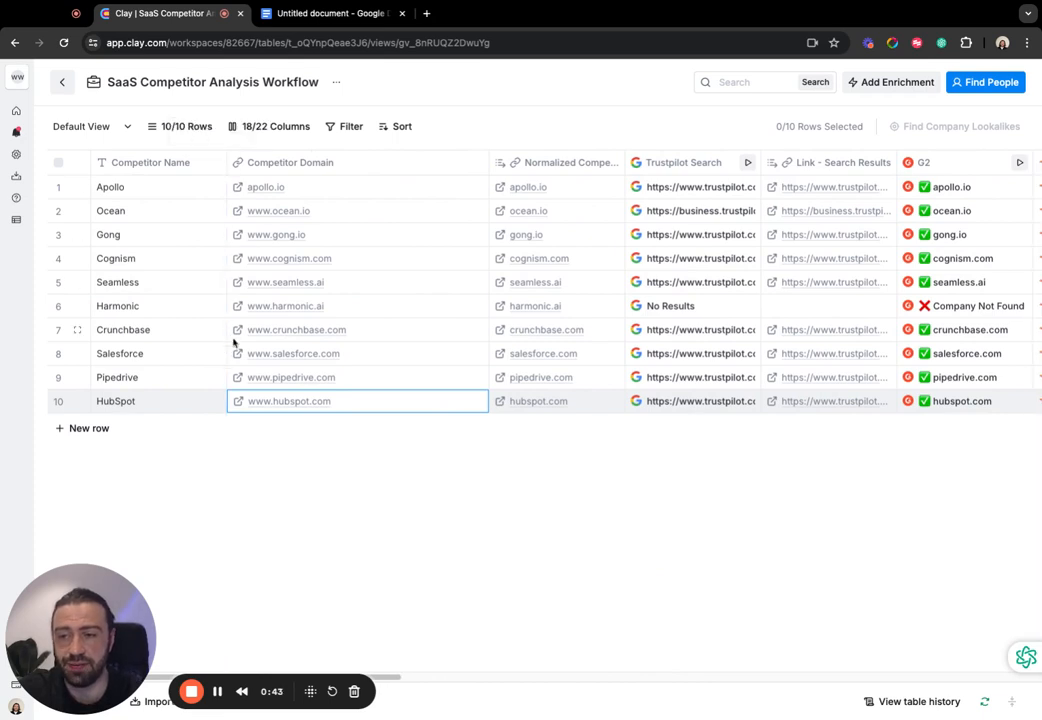
# - Add an empty row below HubSpot for another competitor, and check which import sources are available for bringing in companies
pyautogui.click(101, 444)
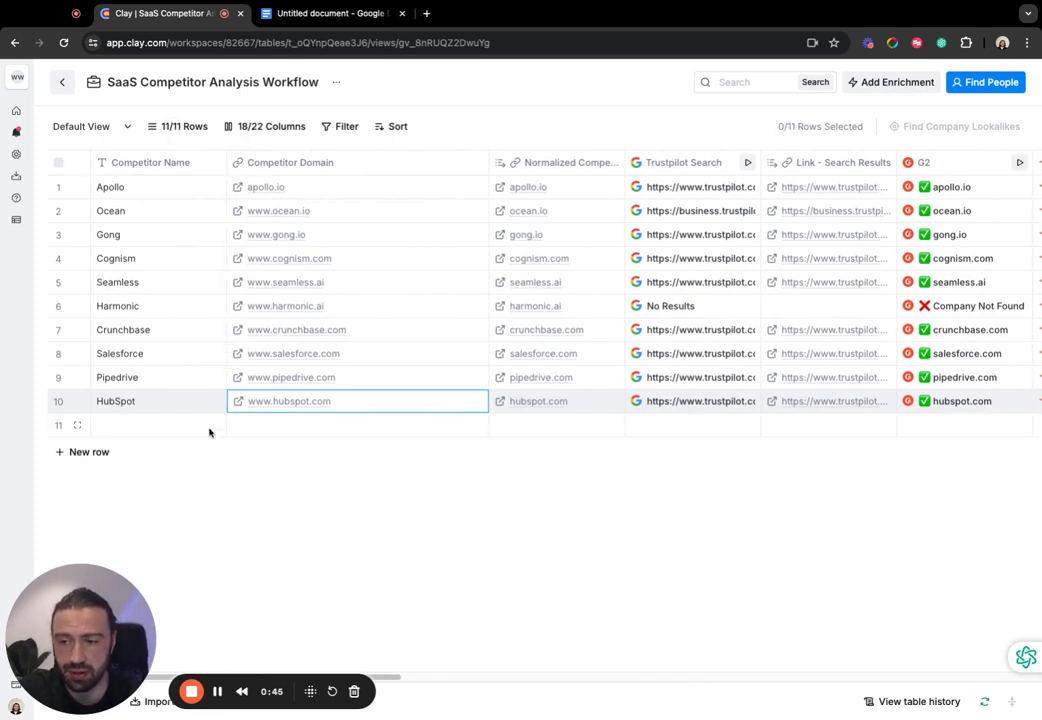
pyautogui.click(265, 427)
pyautogui.click(197, 432)
pyautogui.click(297, 432)
pyautogui.click(192, 431)
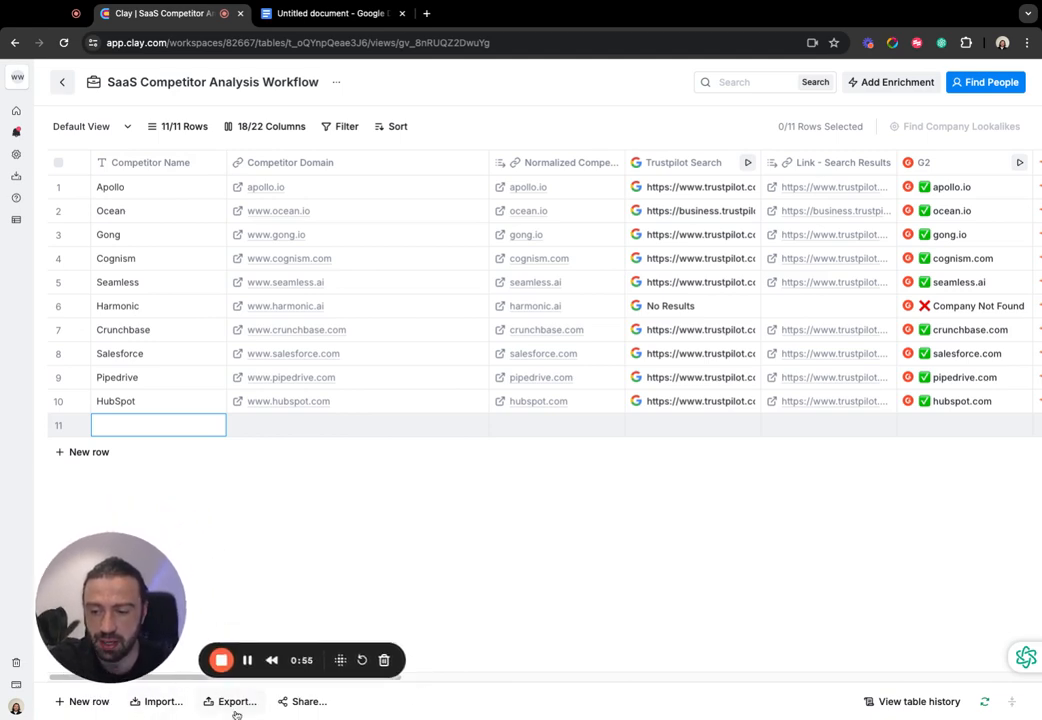
pyautogui.click(163, 701)
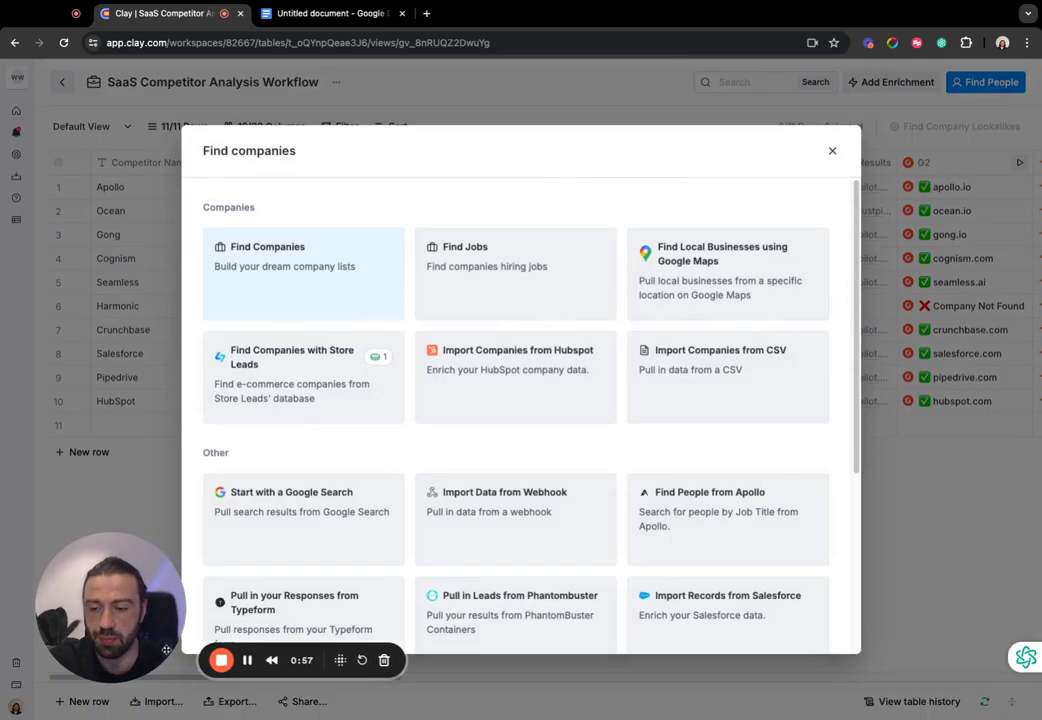
pyautogui.click(832, 151)
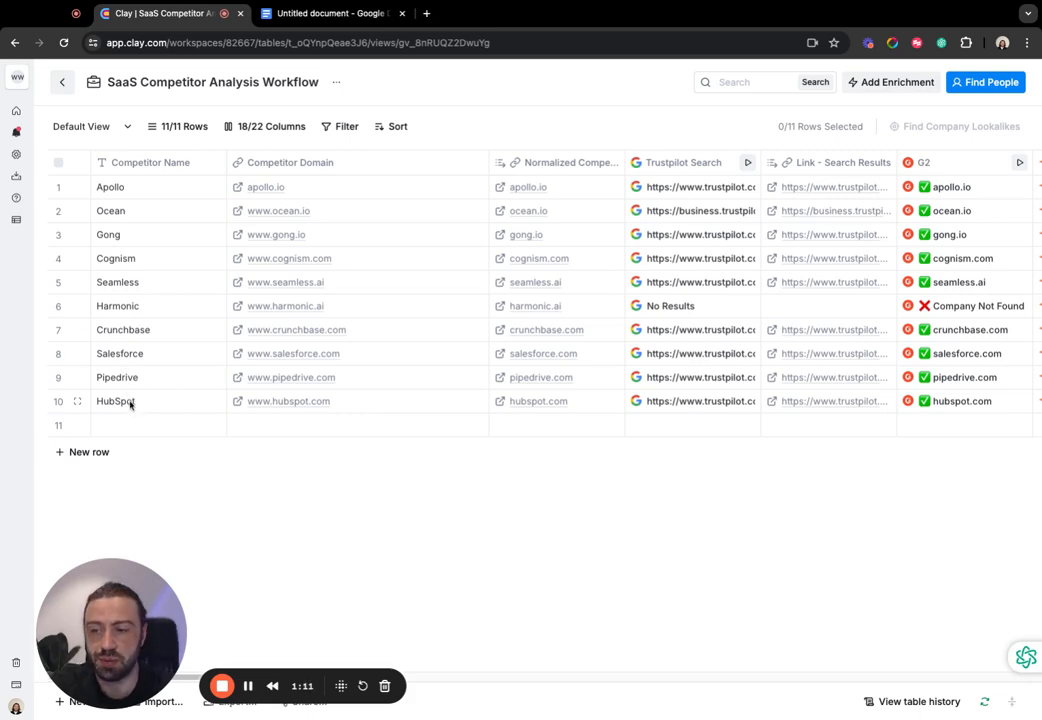
# - Inspect the error details of Pipedrive's Trustpilot cell, then close them
pyautogui.hscroll(15, 192, 367)
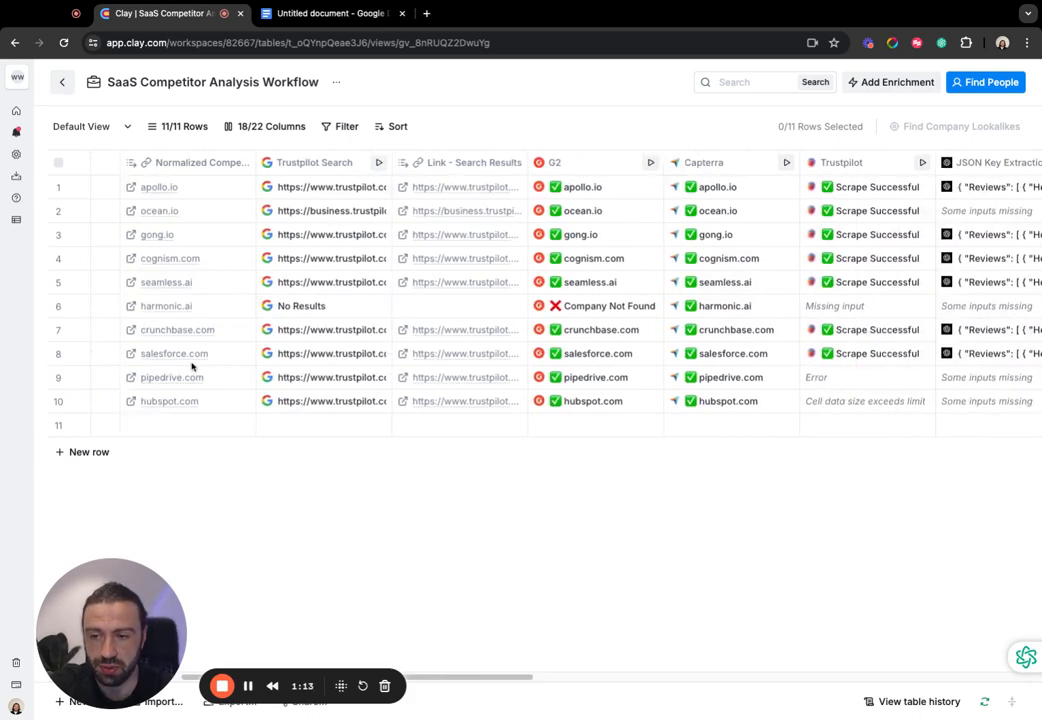
pyautogui.hscroll(-5, 202, 367)
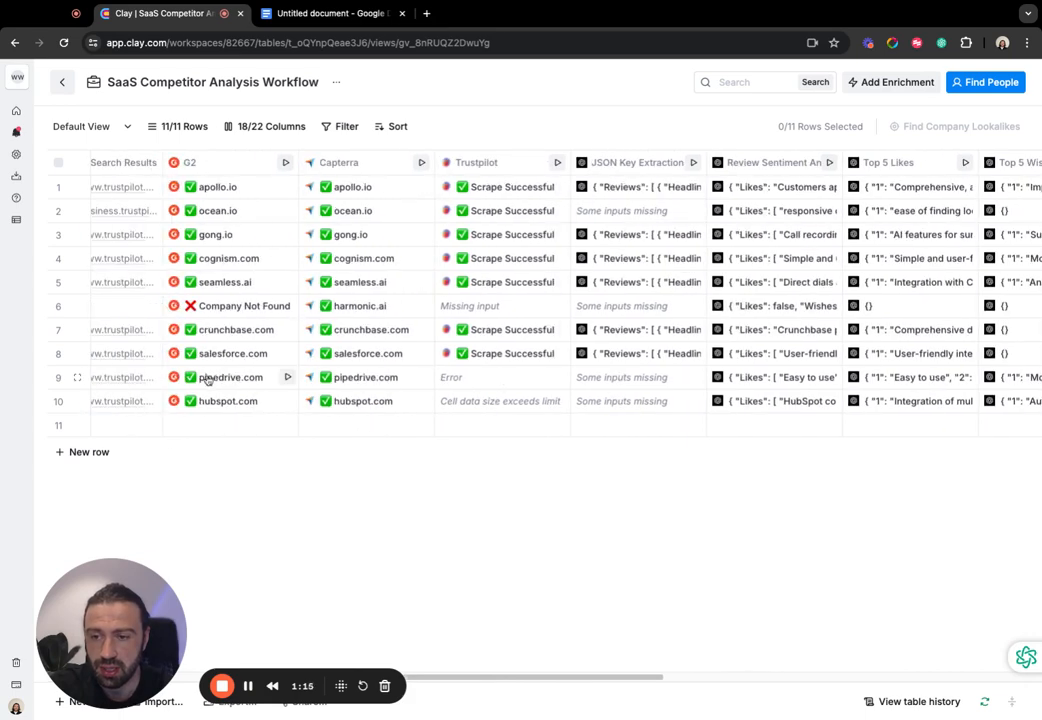
pyautogui.click(475, 383)
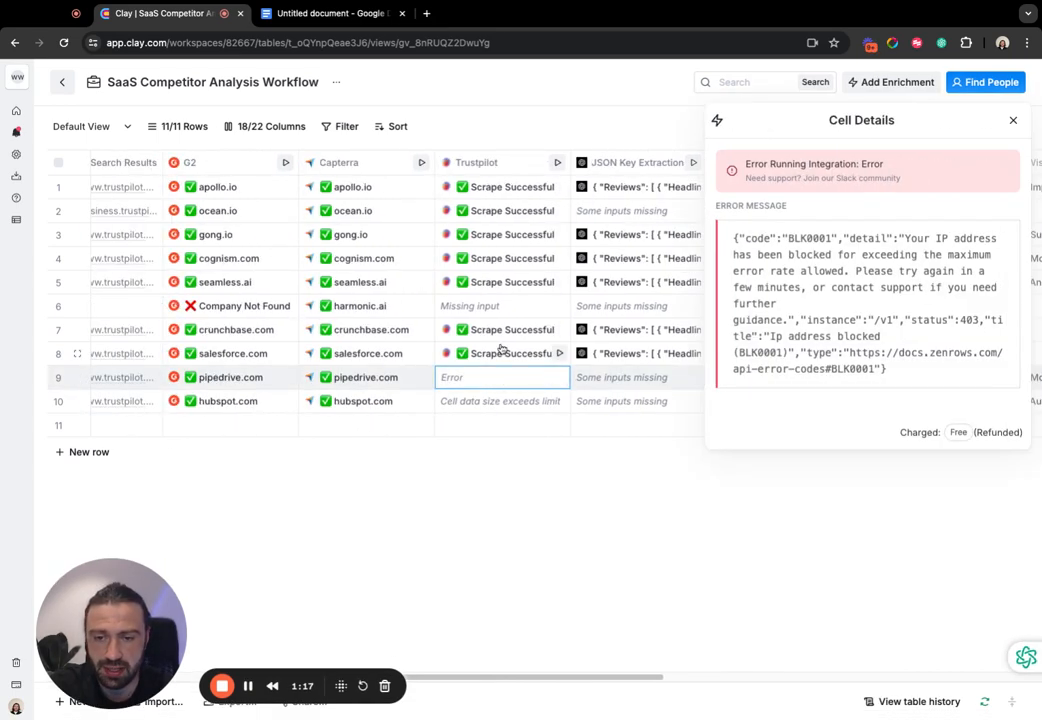
pyautogui.click(1012, 122)
# - Rerun the Trustpilot scrape for the Pipedrive and HubSpot rows
pyautogui.hscroll(3, 560, 380)
pyautogui.hscroll(-6, 530, 385)
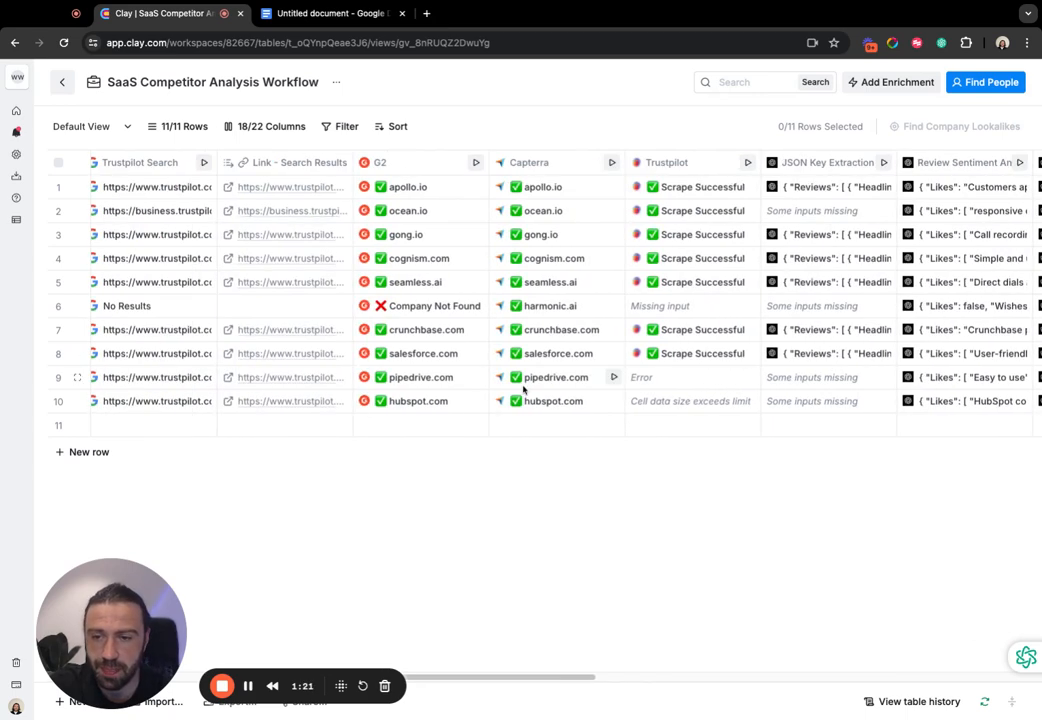
pyautogui.click(858, 377)
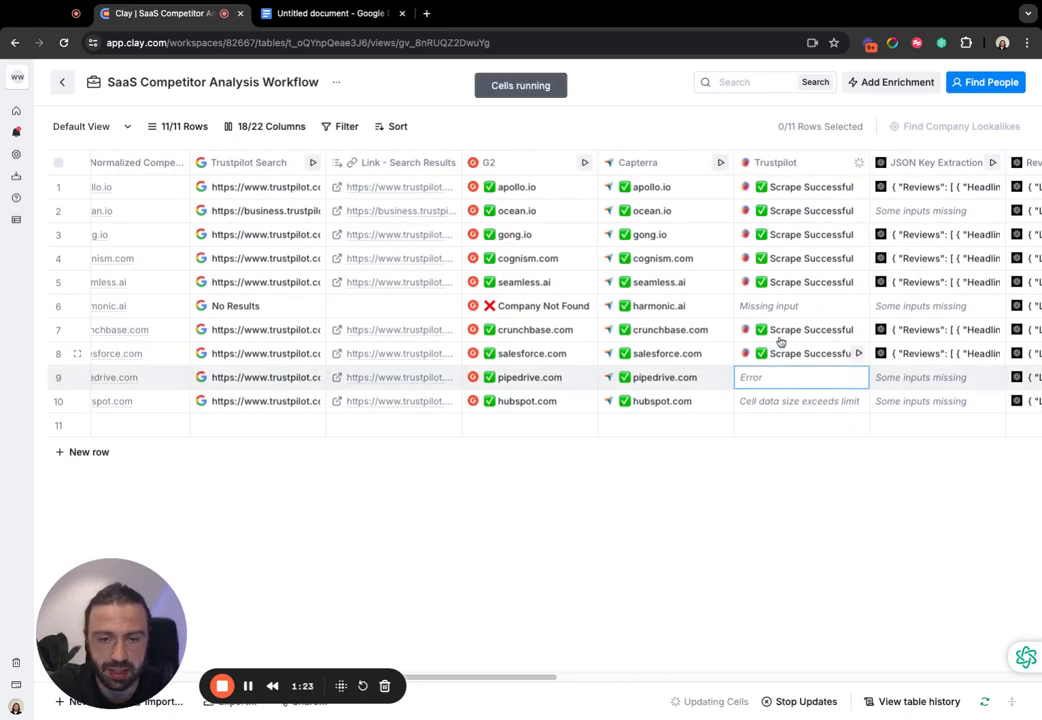
pyautogui.click(858, 400)
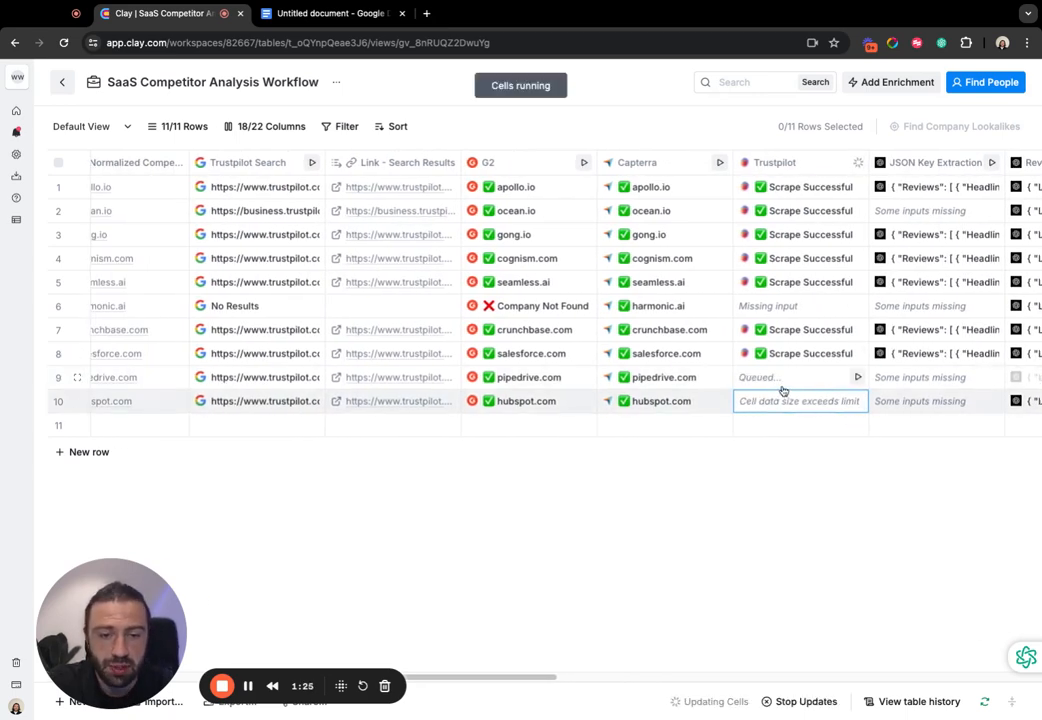
# - Open the cell details of HubSpot's Trustpilot result and close them again
pyautogui.hscroll(2, 505, 388)
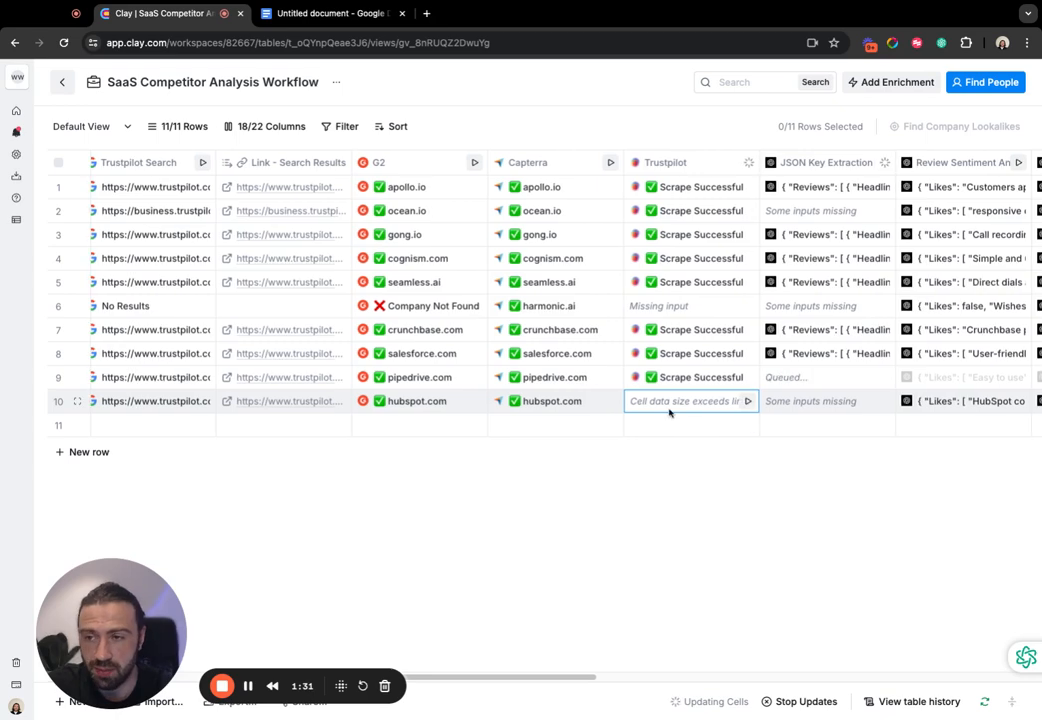
pyautogui.hscroll(1, 670, 411)
pyautogui.click(719, 403)
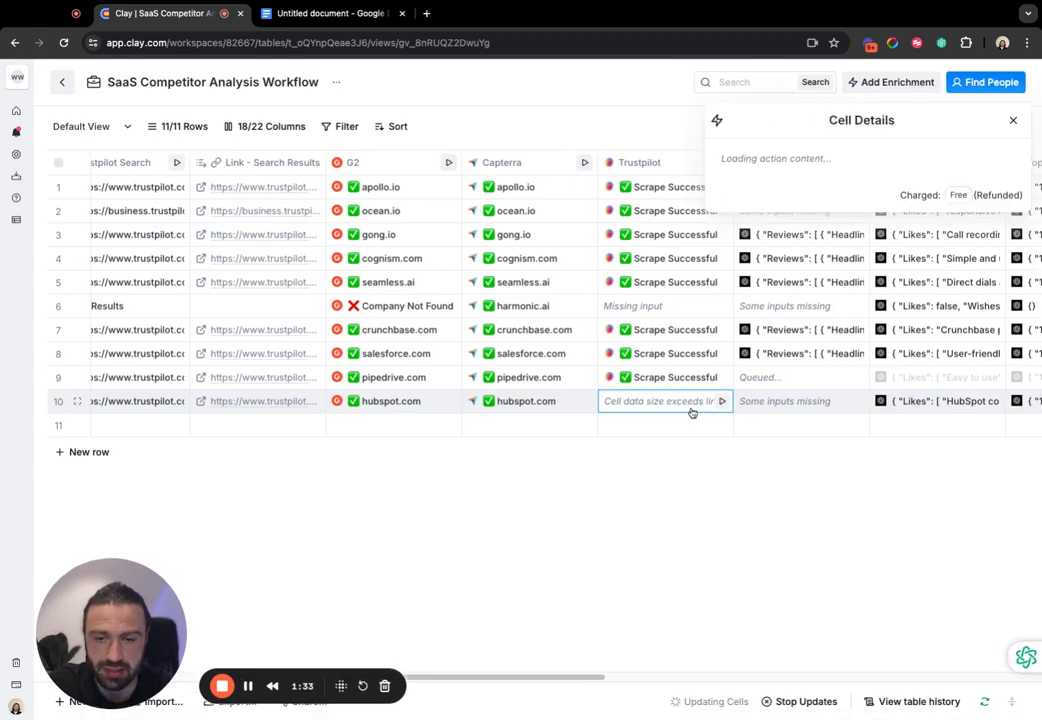
pyautogui.click(1017, 119)
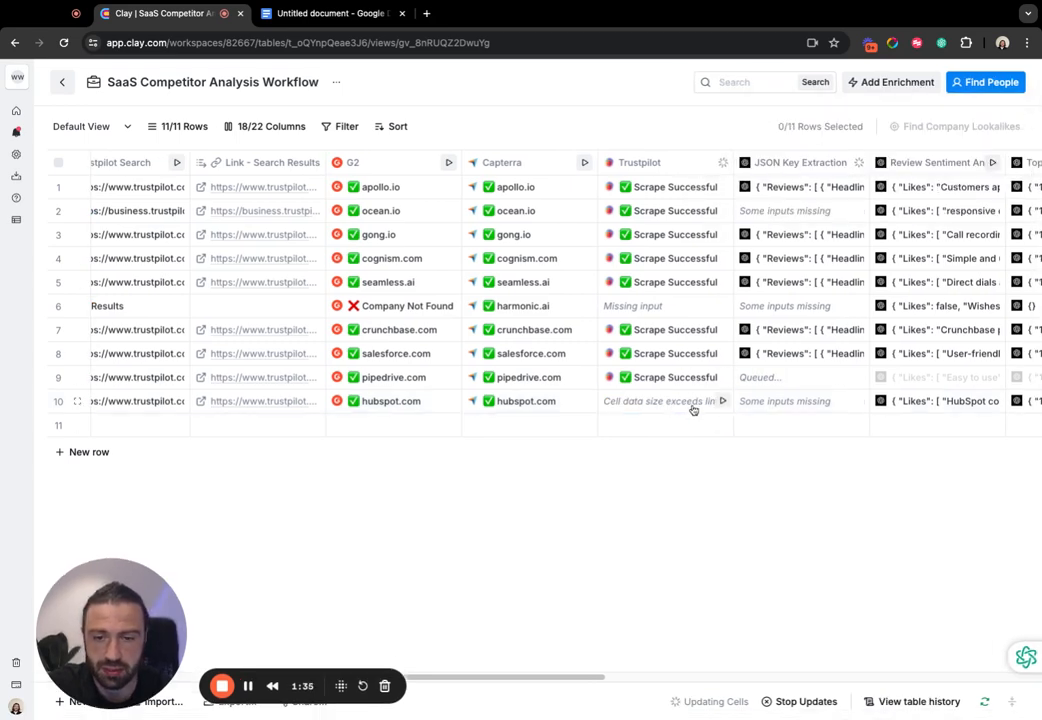
# - Examine the G2, Capterra and Trustpilot results along with the JSON extraction, review sentiment and Top 5 columns
pyautogui.hscroll(3, 660, 405)
pyautogui.hscroll(4, 570, 402)
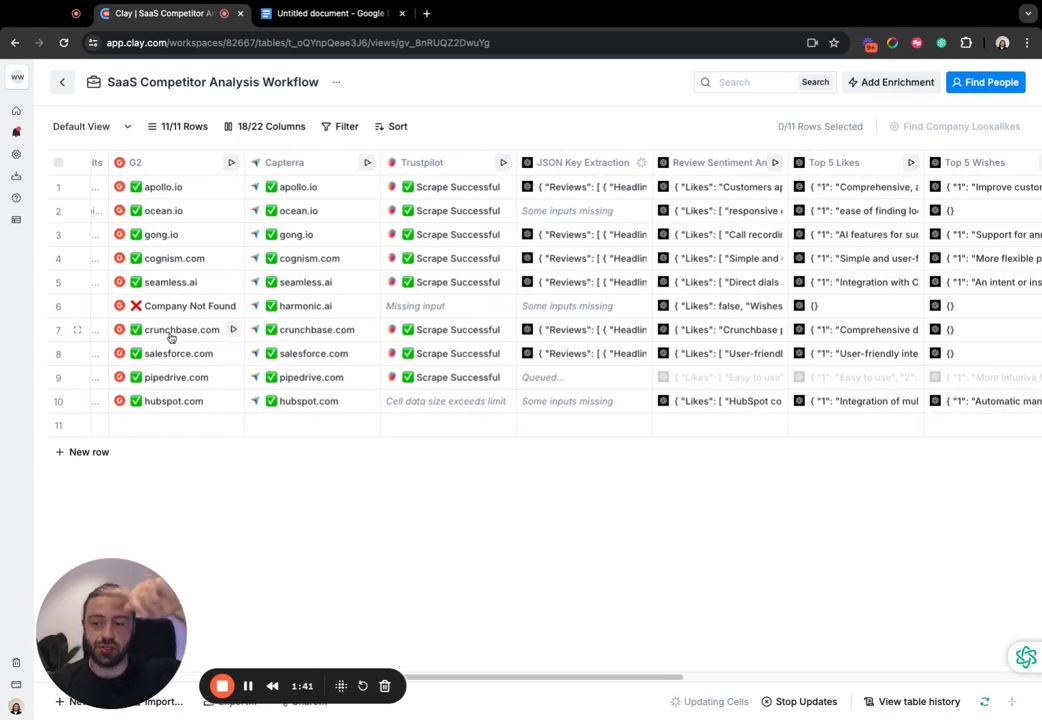
pyautogui.hscroll(-5, 520, 300)
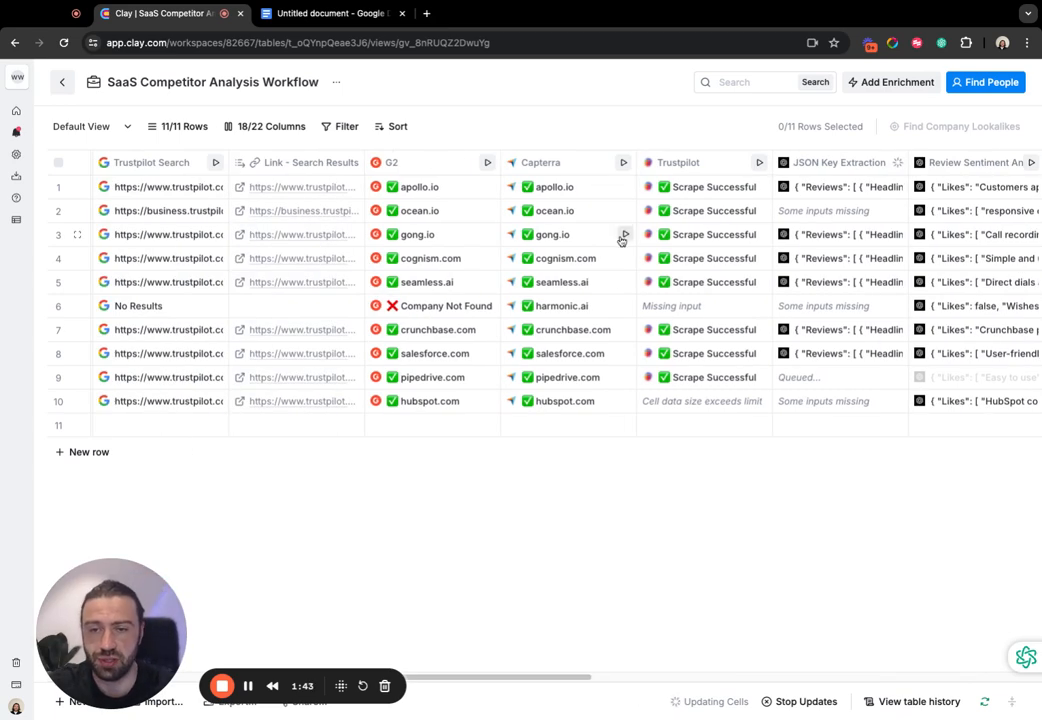
pyautogui.hscroll(1, 745, 377)
pyautogui.hscroll(8, 745, 377)
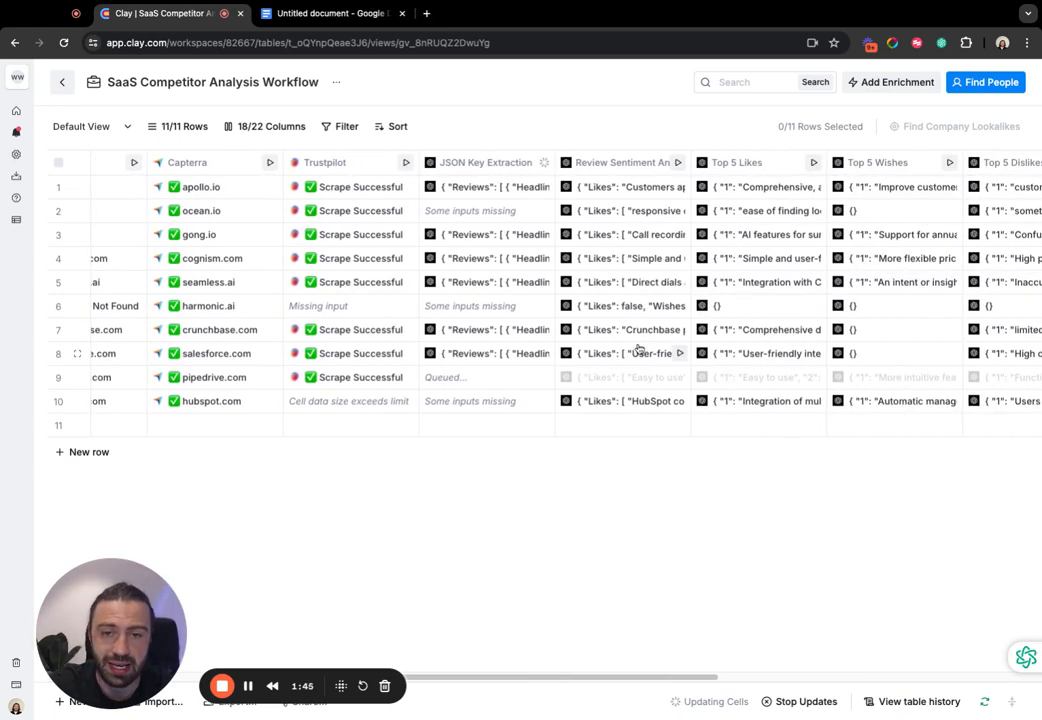
pyautogui.hscroll(2, 574, 346)
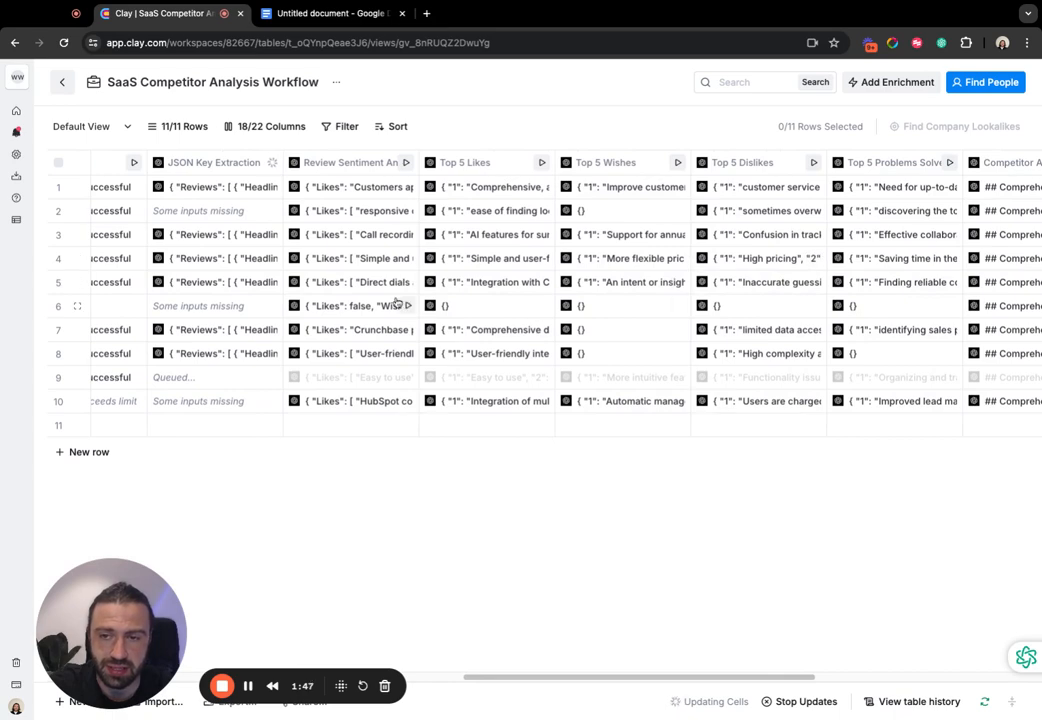
pyautogui.hscroll(1, 675, 333)
pyautogui.hscroll(3, 640, 325)
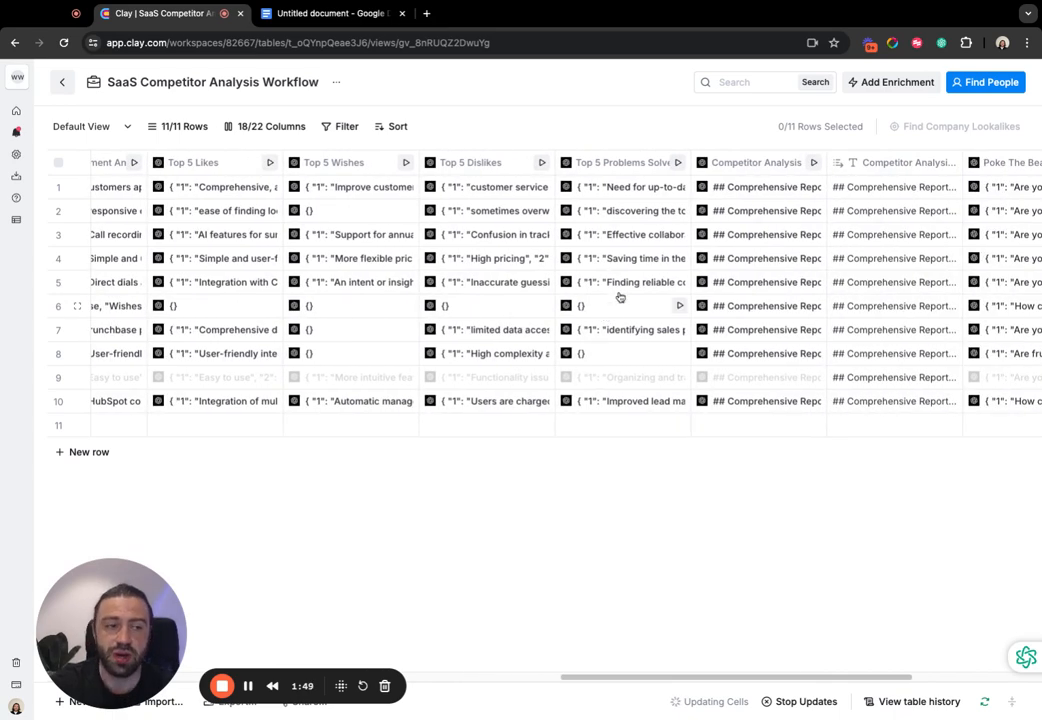
pyautogui.hscroll(-15, 520, 345)
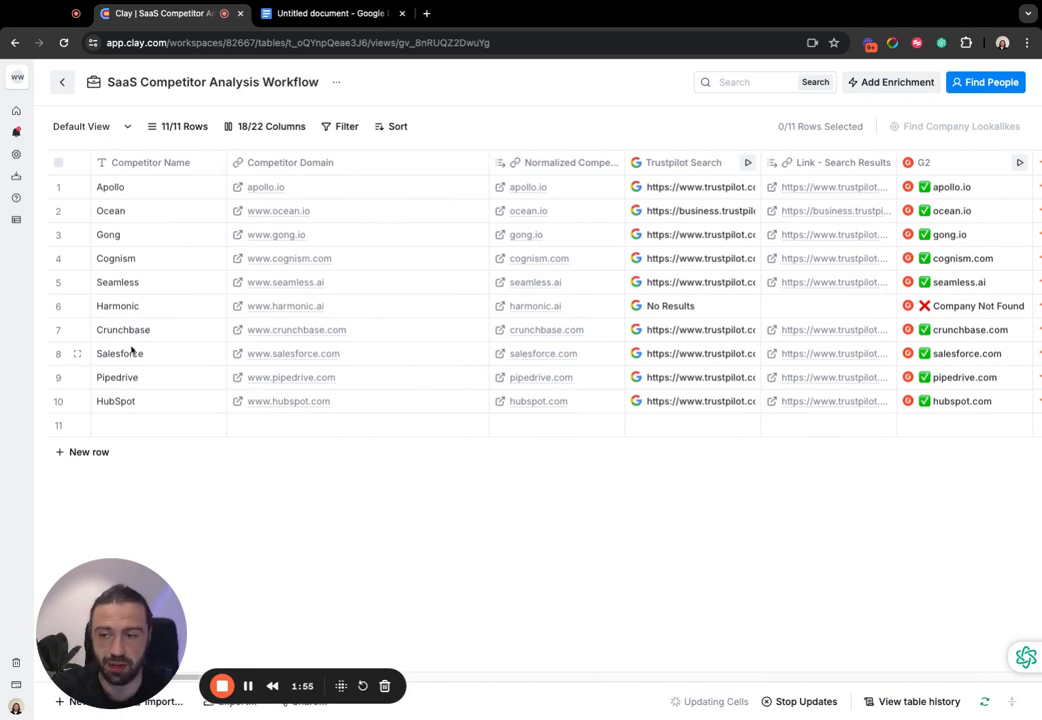
pyautogui.click(133, 402)
pyautogui.click(135, 385)
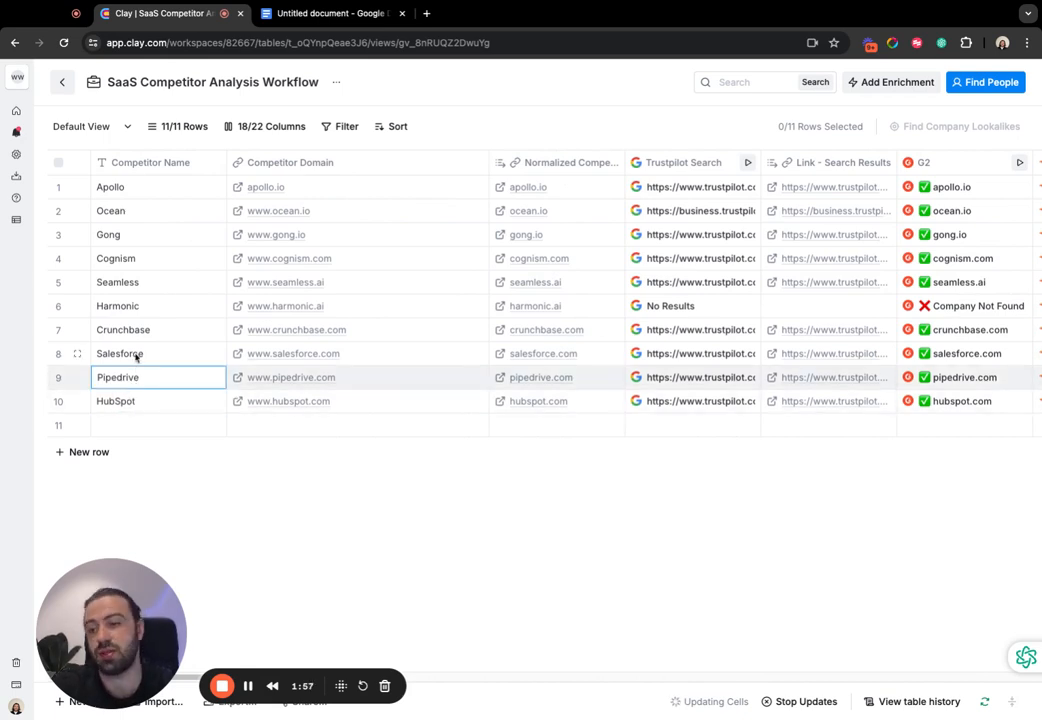
pyautogui.click(136, 357)
pyautogui.click(137, 379)
pyautogui.click(139, 403)
pyautogui.click(141, 380)
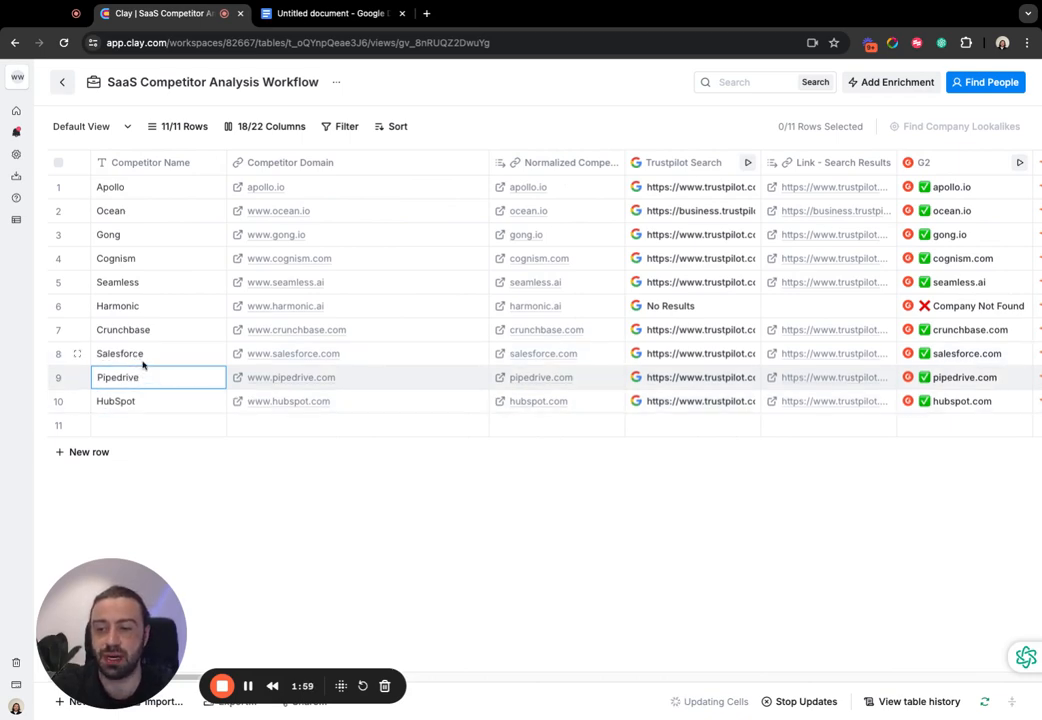
pyautogui.click(142, 359)
pyautogui.click(143, 383)
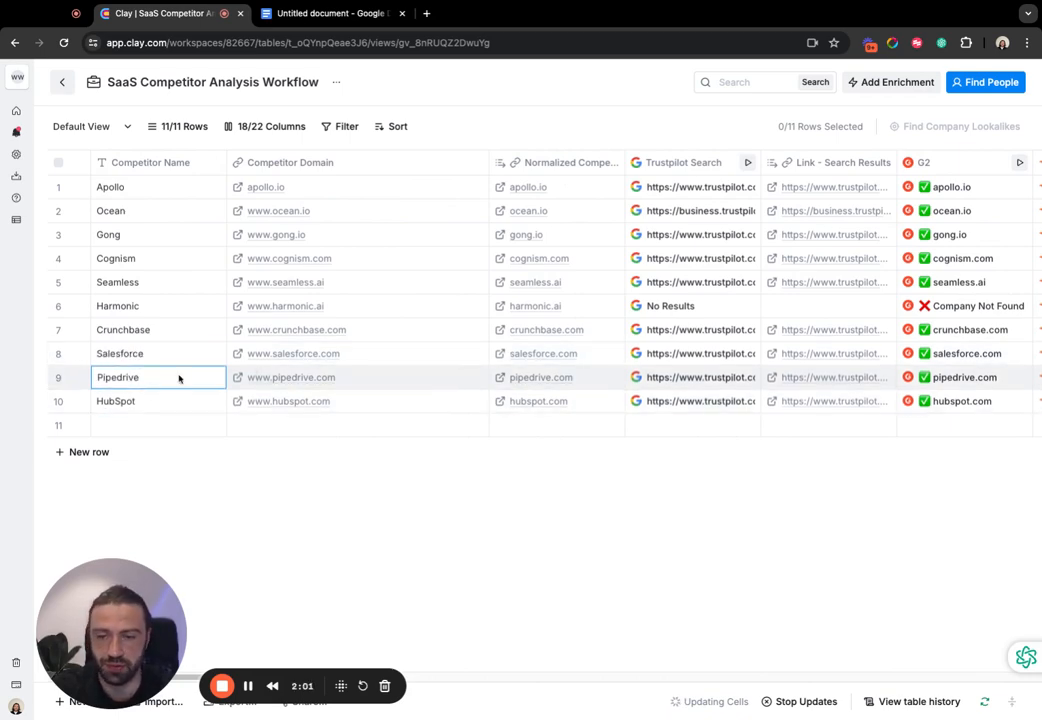
pyautogui.hscroll(5, 326, 384)
pyautogui.hscroll(-6, 309, 377)
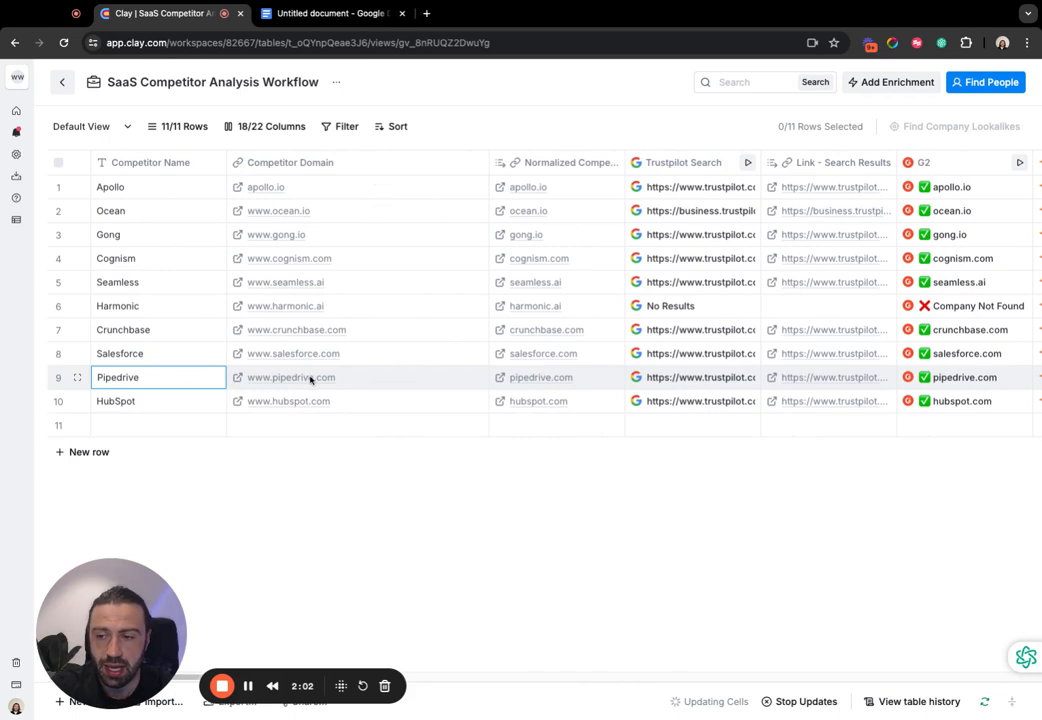
pyautogui.click(153, 404)
pyautogui.click(152, 370)
pyautogui.click(153, 360)
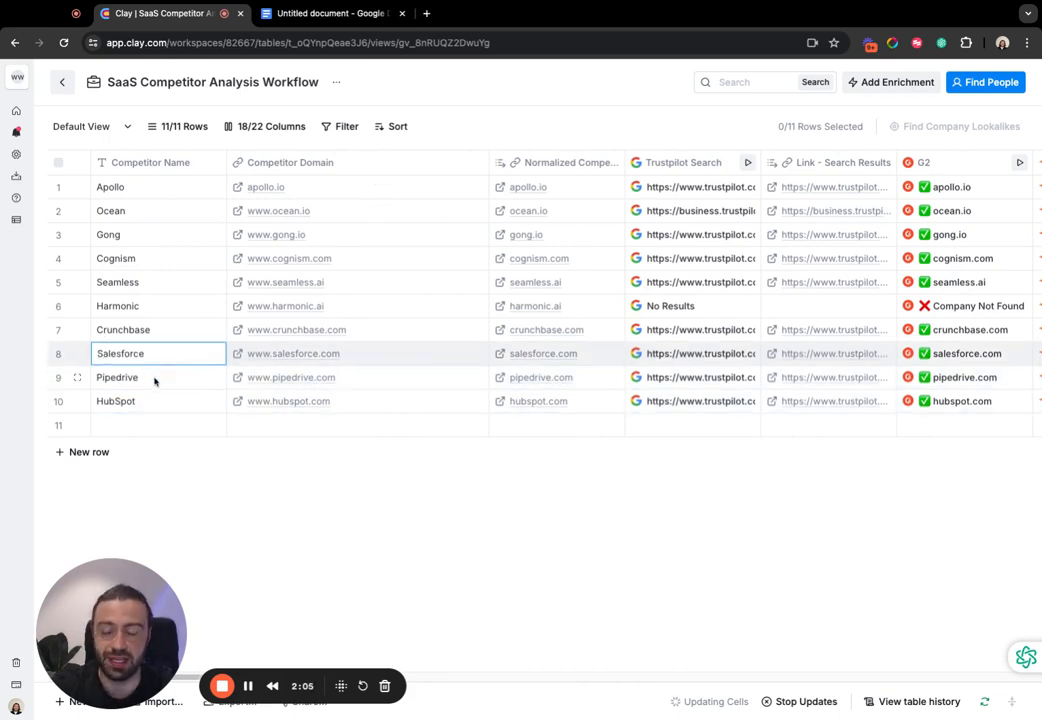
pyautogui.click(153, 379)
pyautogui.click(147, 405)
pyautogui.click(150, 376)
pyautogui.click(150, 356)
pyautogui.click(156, 377)
pyautogui.click(151, 400)
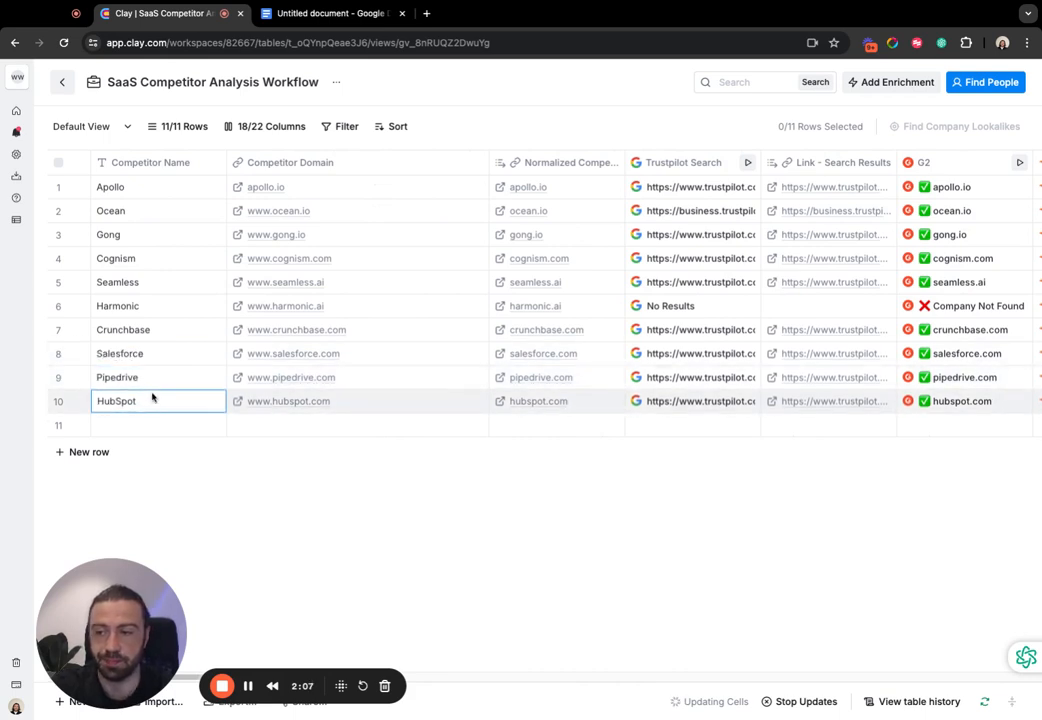
pyautogui.click(156, 375)
pyautogui.click(153, 355)
pyautogui.hscroll(15, 443, 382)
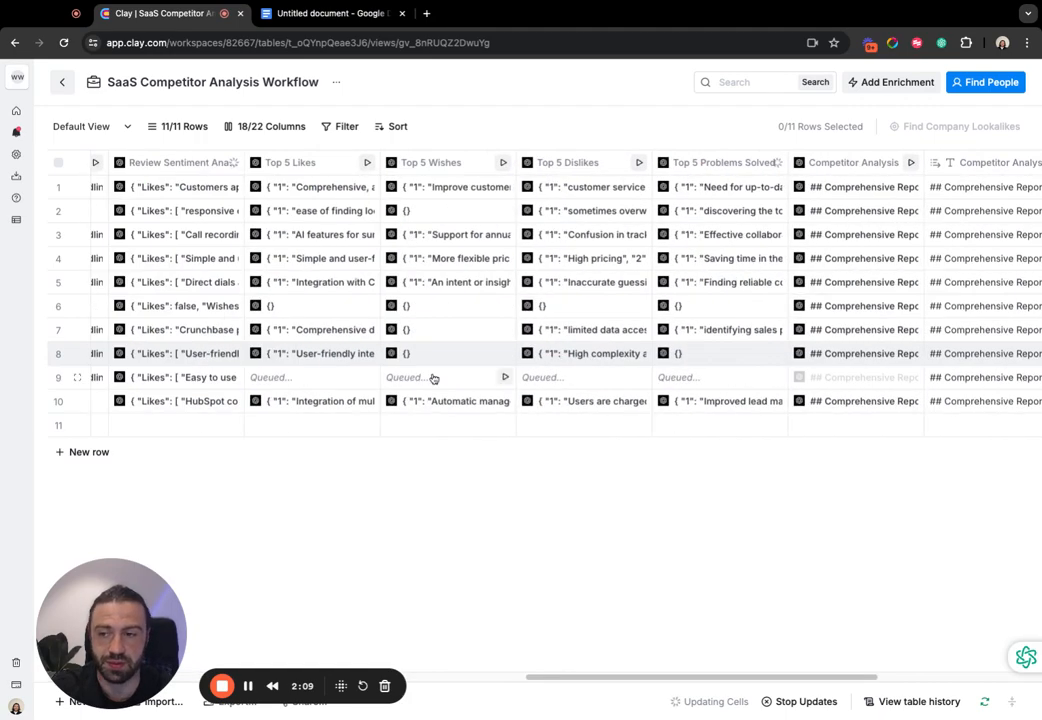
# - Examine the Salesforce, Pipedrive and HubSpot rows from the competitor names across to the Top 5, Competitor Analysis and Problem Statement columns
pyautogui.hscroll(-15, 400, 376)
pyautogui.click(151, 377)
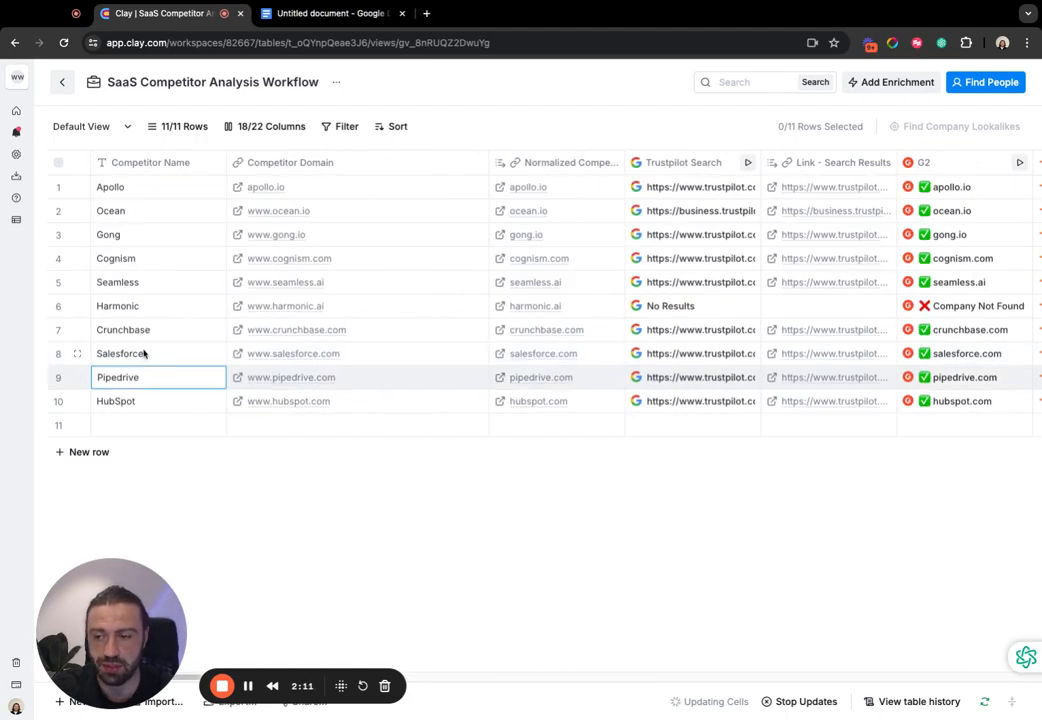
pyautogui.click(144, 353)
pyautogui.click(147, 400)
pyautogui.click(151, 360)
pyautogui.click(175, 400)
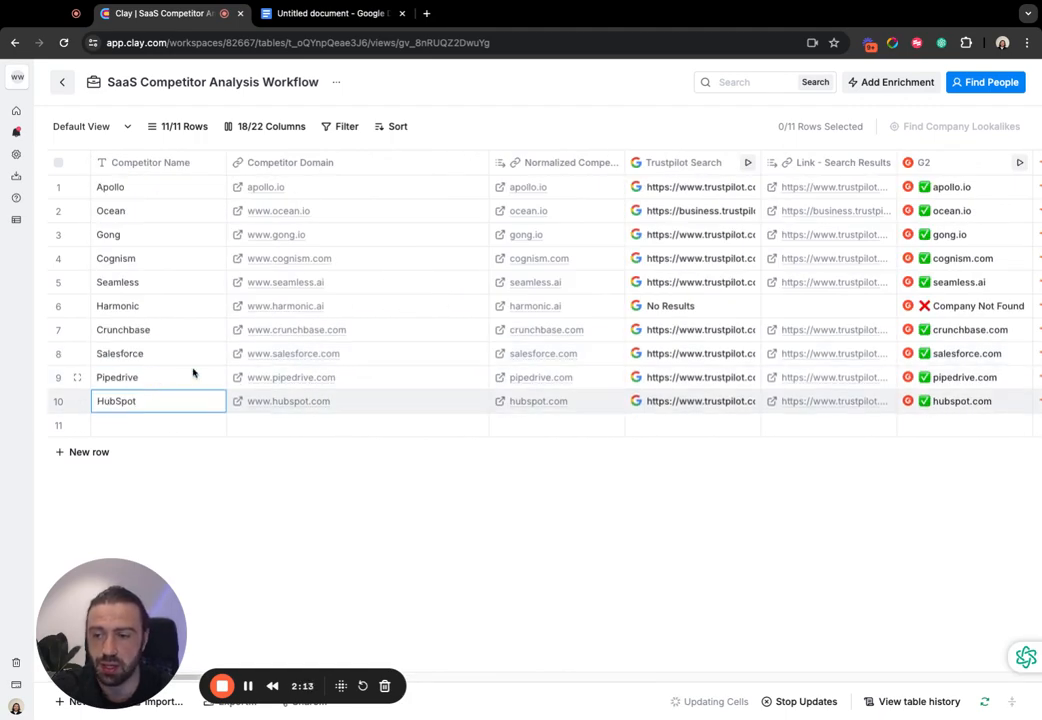
pyautogui.hscroll(15, 370, 402)
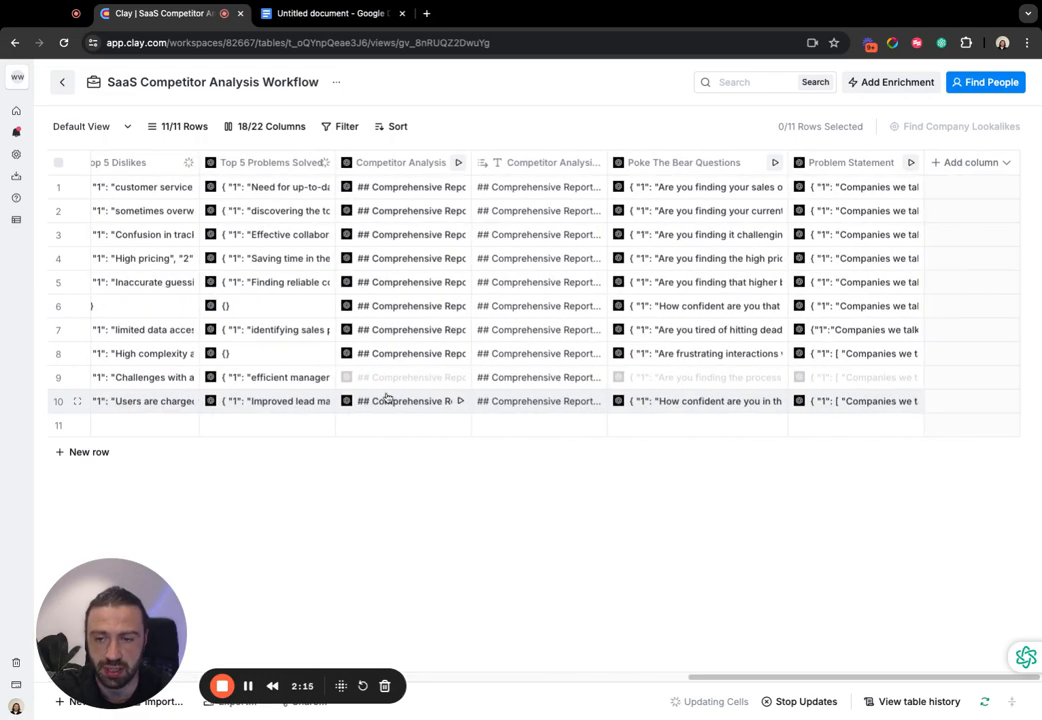
pyautogui.hscroll(-6, 509, 320)
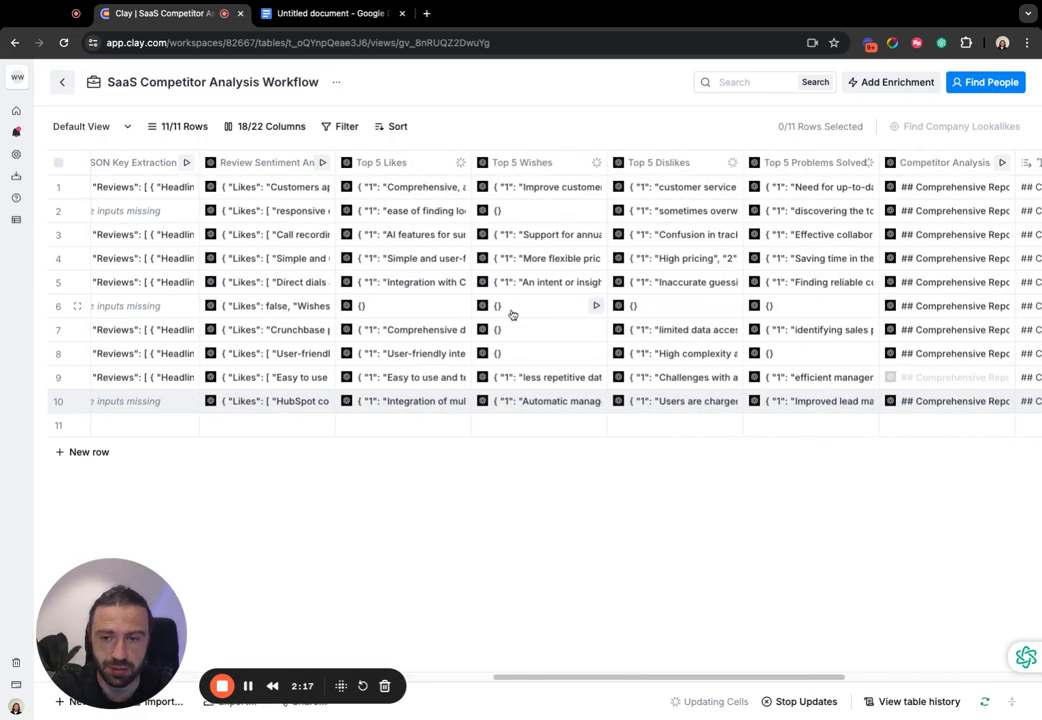
pyautogui.hscroll(8, 420, 308)
pyautogui.hscroll(-5, 428, 308)
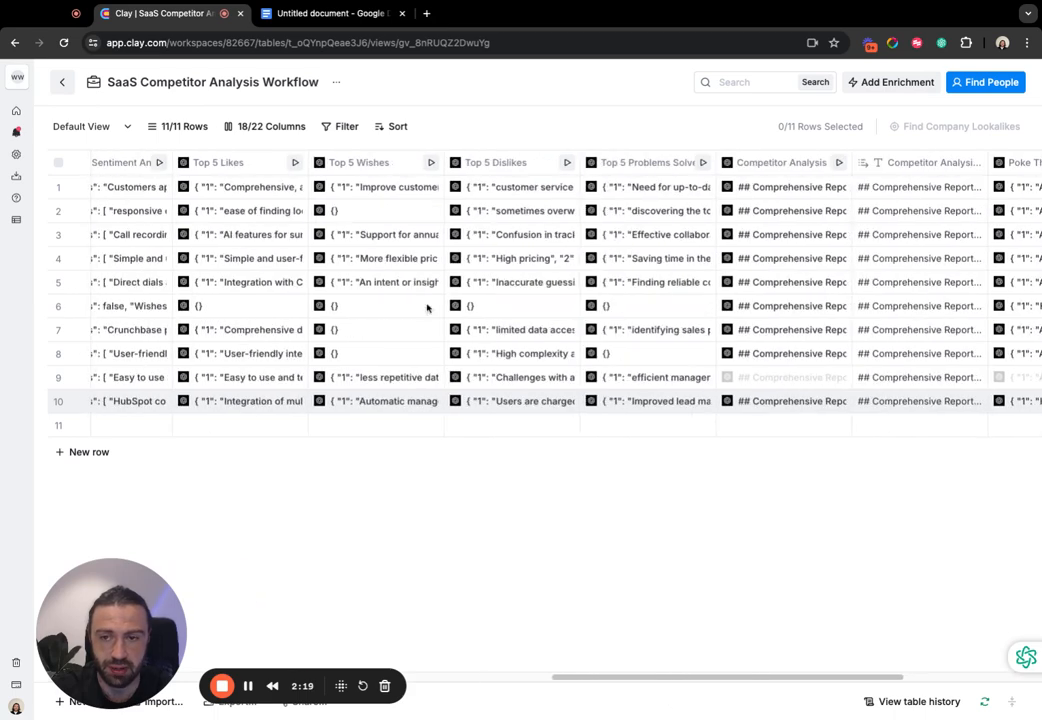
pyautogui.hscroll(6, 426, 305)
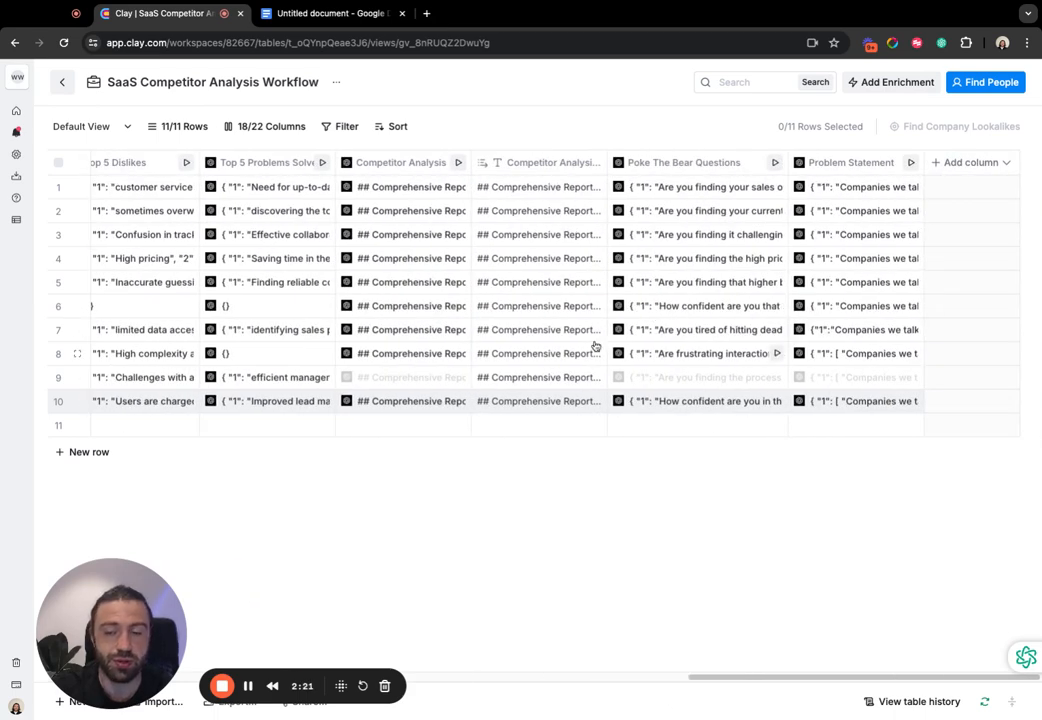
# - Expand the response in the details of Salesforce's Poke The Bear Questions cell, then close the details
pyautogui.click(666, 353)
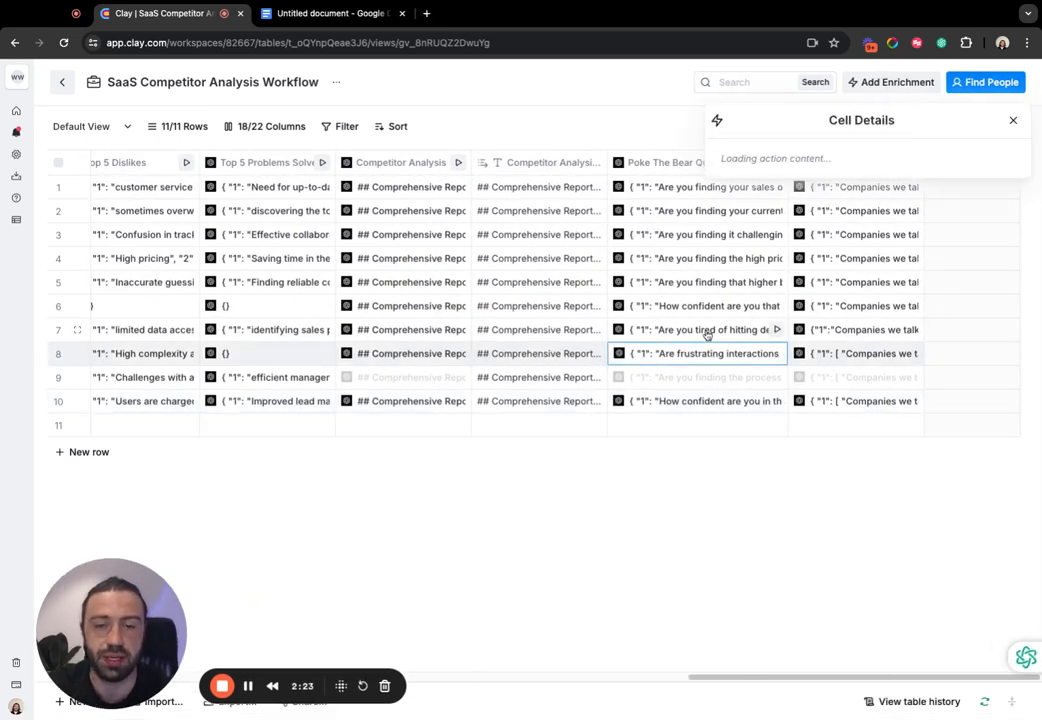
pyautogui.click(742, 190)
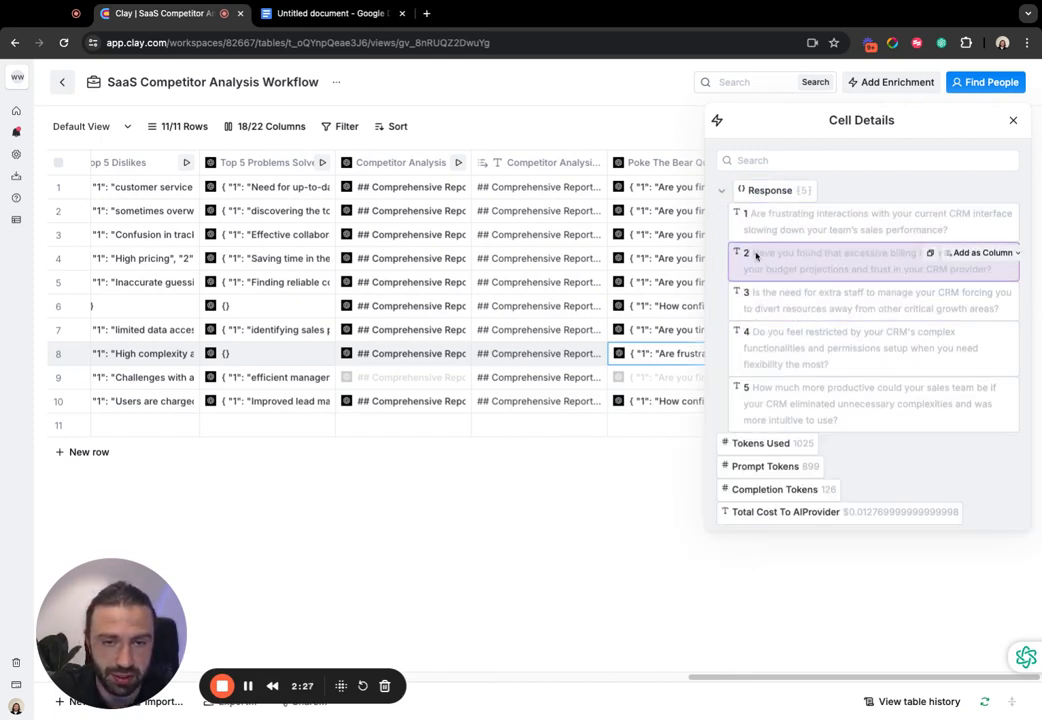
pyautogui.click(1016, 121)
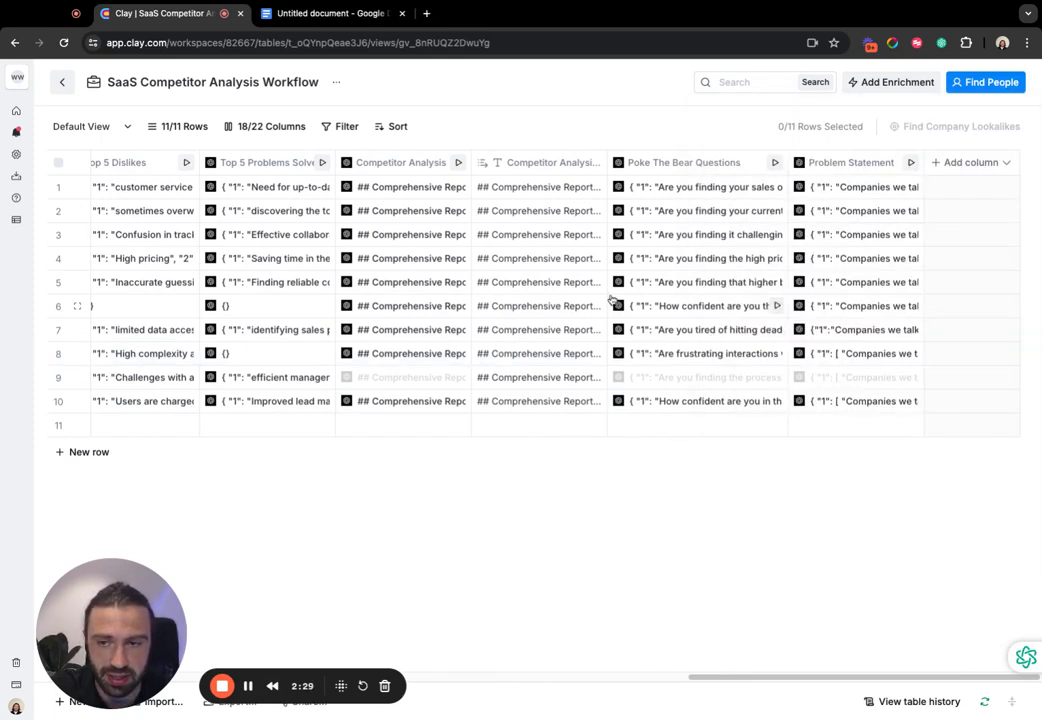
# - Look over the sentiment, Top 5, competitor analysis and messaging columns against the list of competitors
pyautogui.hscroll(-5, 496, 265)
pyautogui.hscroll(-4, 455, 322)
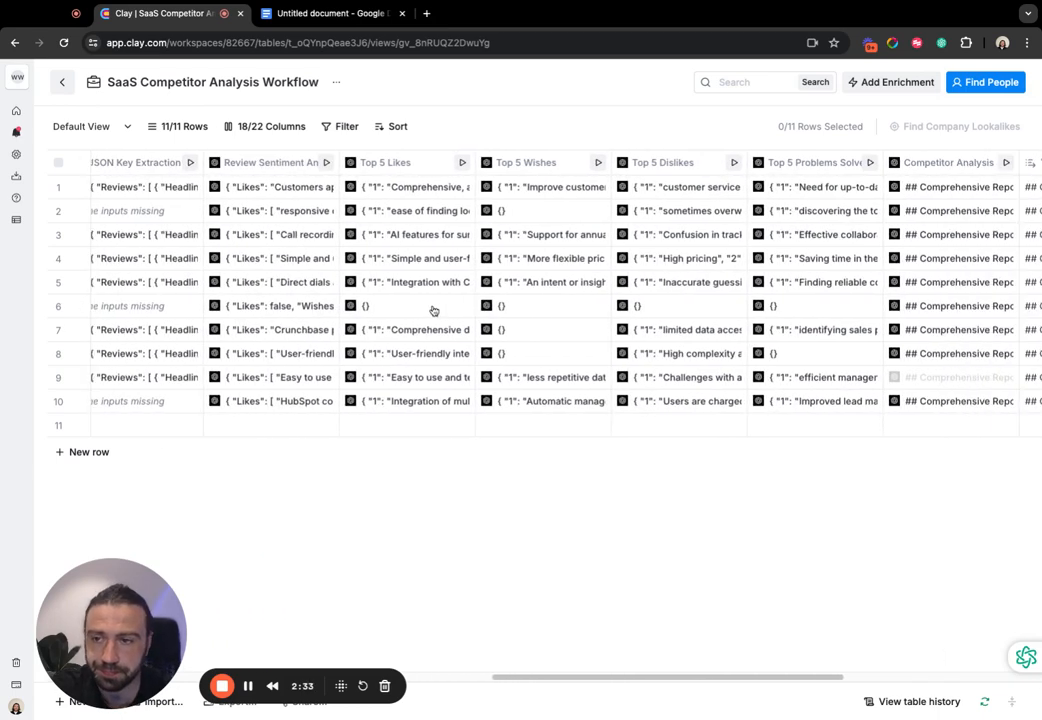
pyautogui.hscroll(-4, 433, 309)
pyautogui.hscroll(5, 433, 309)
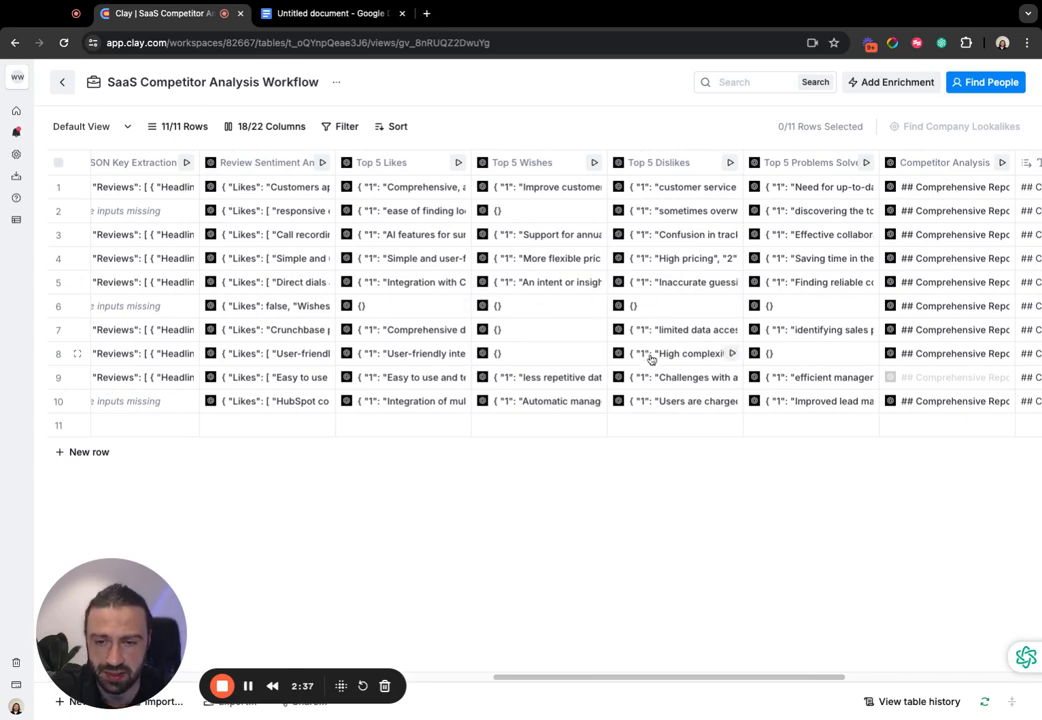
pyautogui.hscroll(5, 656, 400)
pyautogui.hscroll(-10, 658, 381)
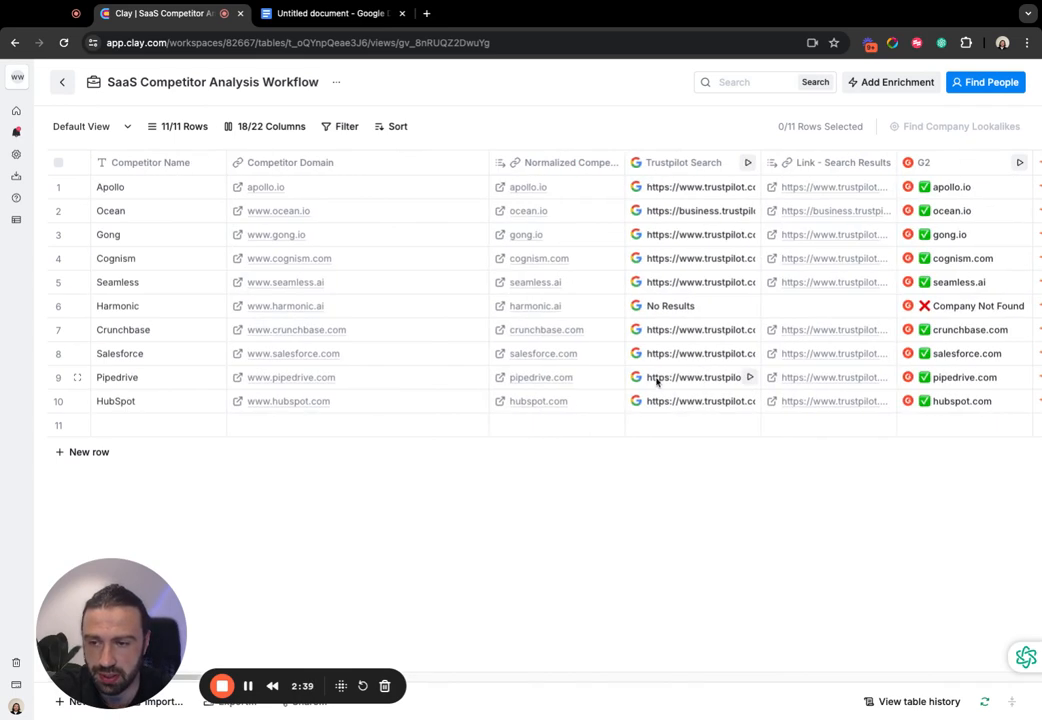
pyautogui.hscroll(15, 412, 402)
pyautogui.hscroll(-1, 447, 405)
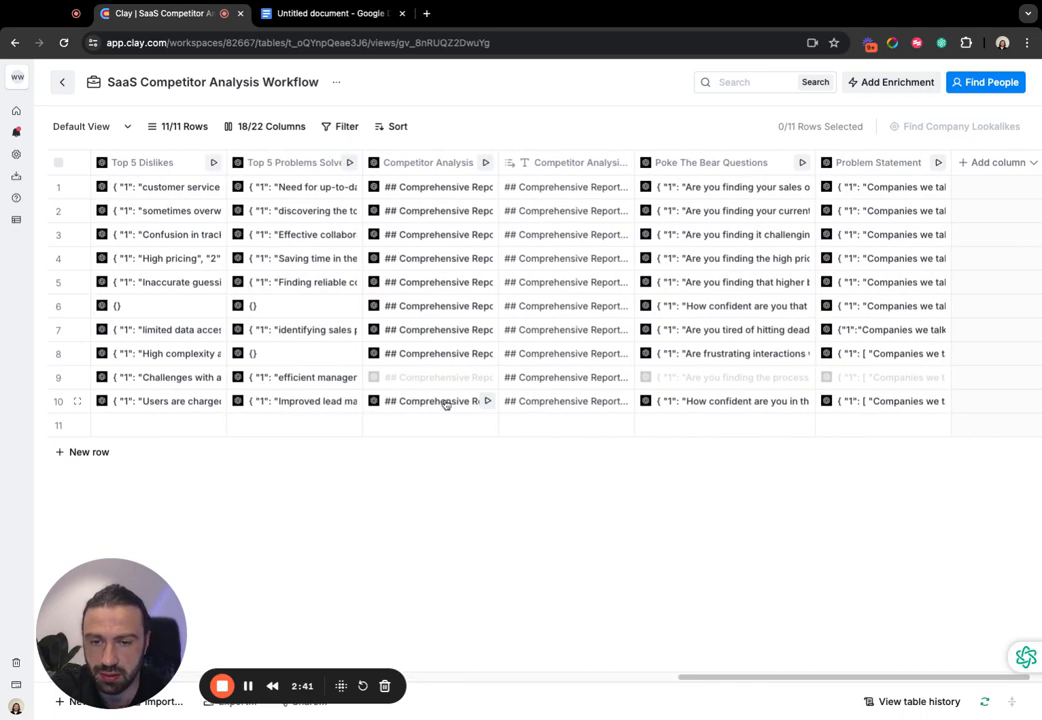
# - Open the details of HubSpot's Top 5 Dislikes cell and expand the response to read the individual dislikes
pyautogui.hscroll(-2, 380, 370)
pyautogui.hscroll(-2, 325, 360)
pyautogui.click(333, 401)
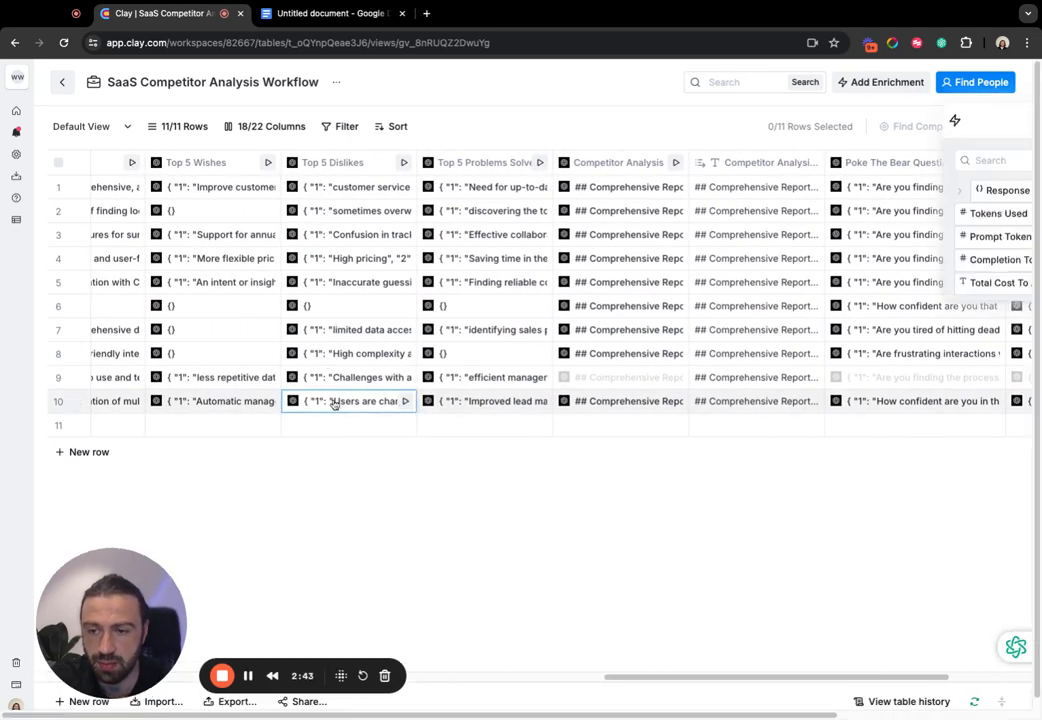
pyautogui.click(780, 190)
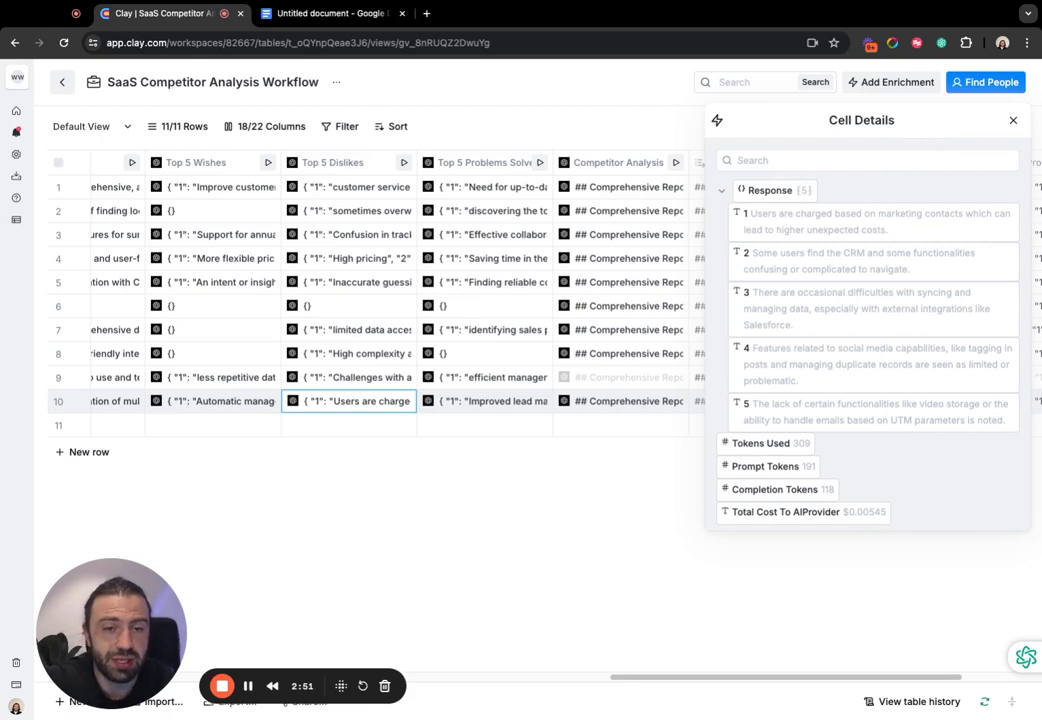
pyautogui.moveTo(940, 324)
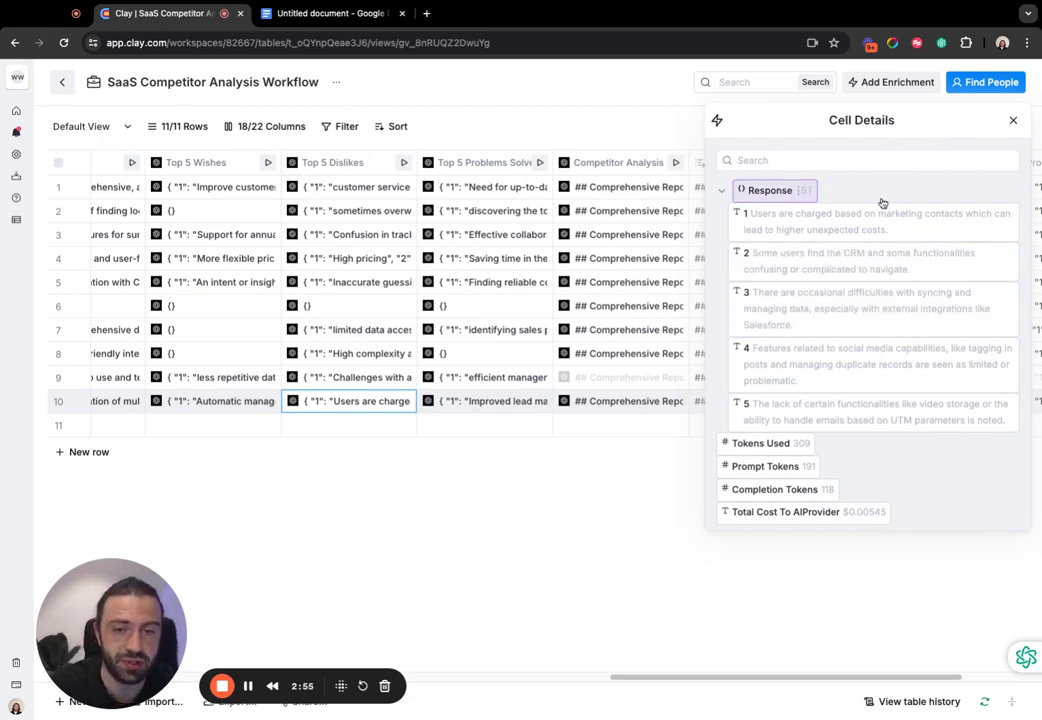
pyautogui.moveTo(882, 271)
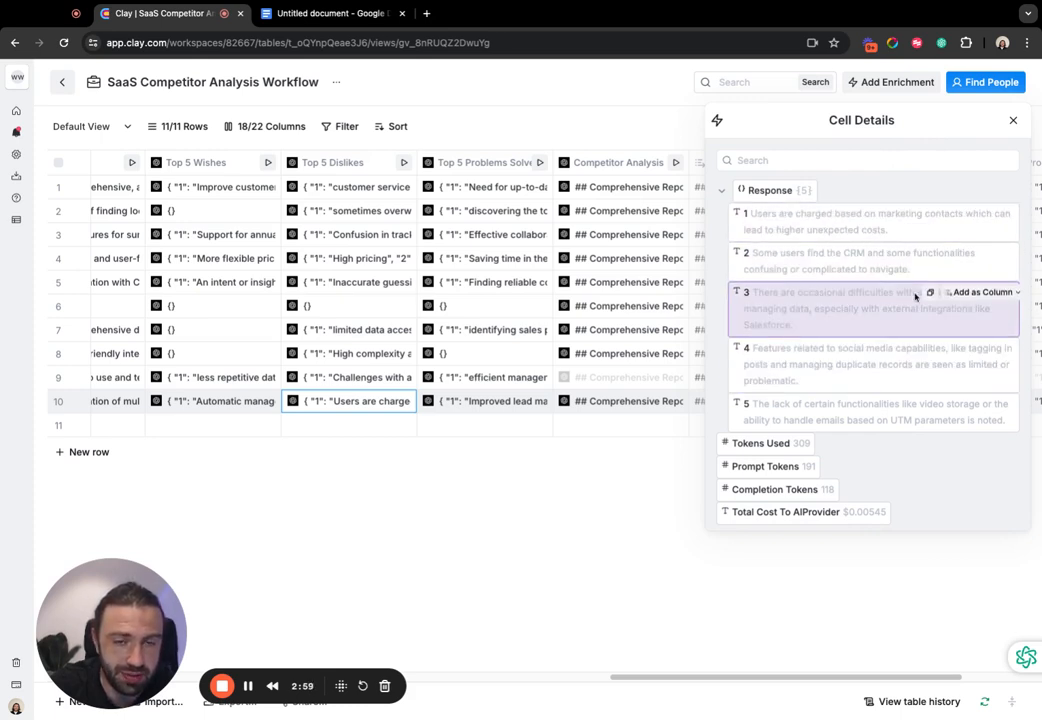
# - Copy HubSpot's first dislike, about marketing contact charges, into the untitled Google Docs document under the heading "HubSpot:"
pyautogui.tripleClick(898, 235)
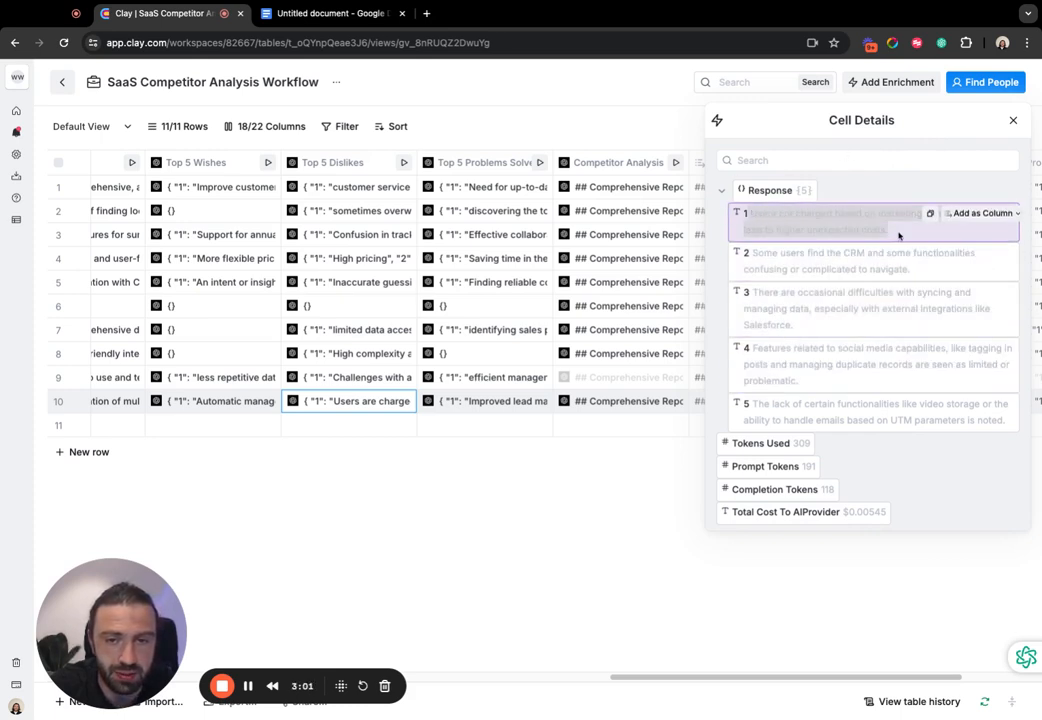
pyautogui.click(345, 15)
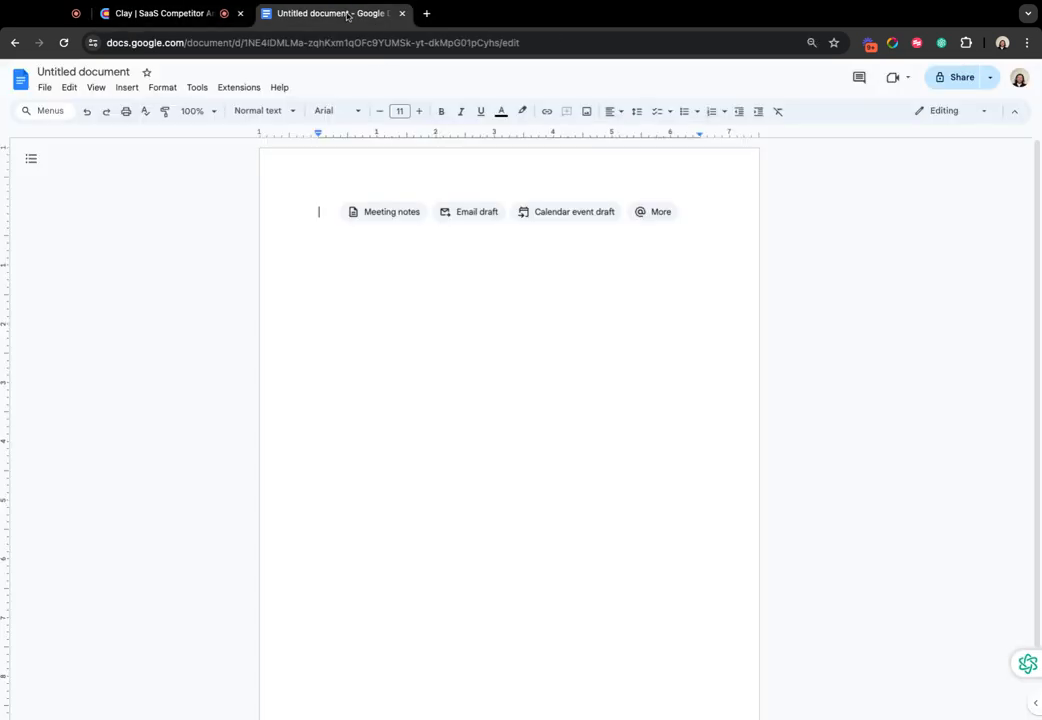
pyautogui.click(466, 218)
pyautogui.write('HubSpot:')
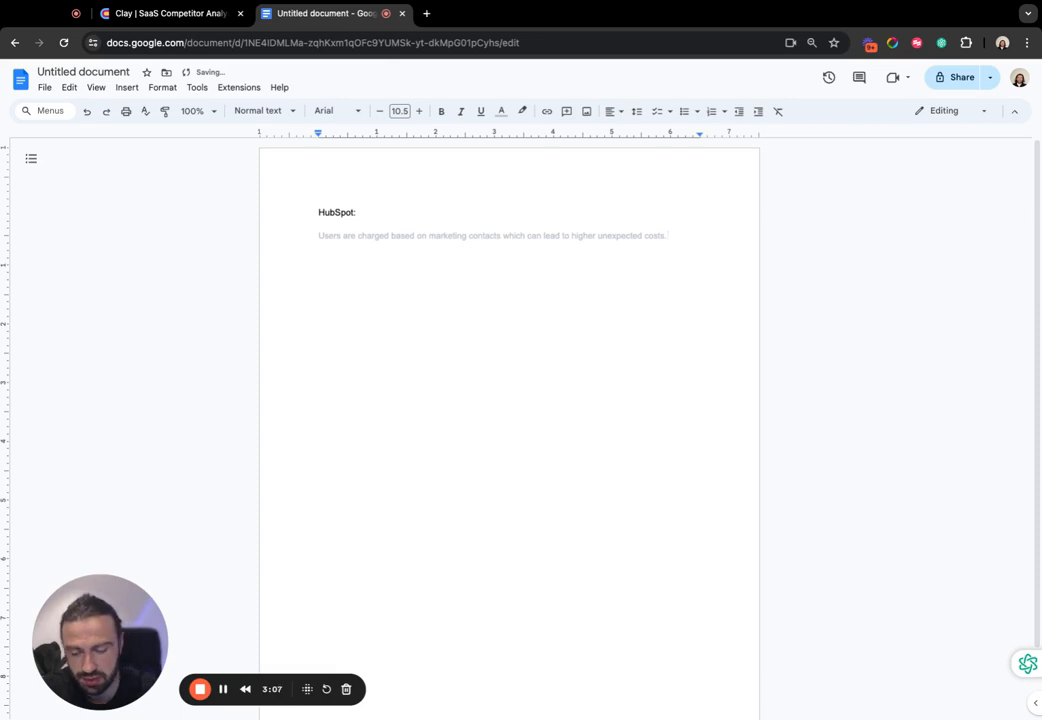
pyautogui.press('Tab')
pyautogui.press('Return')
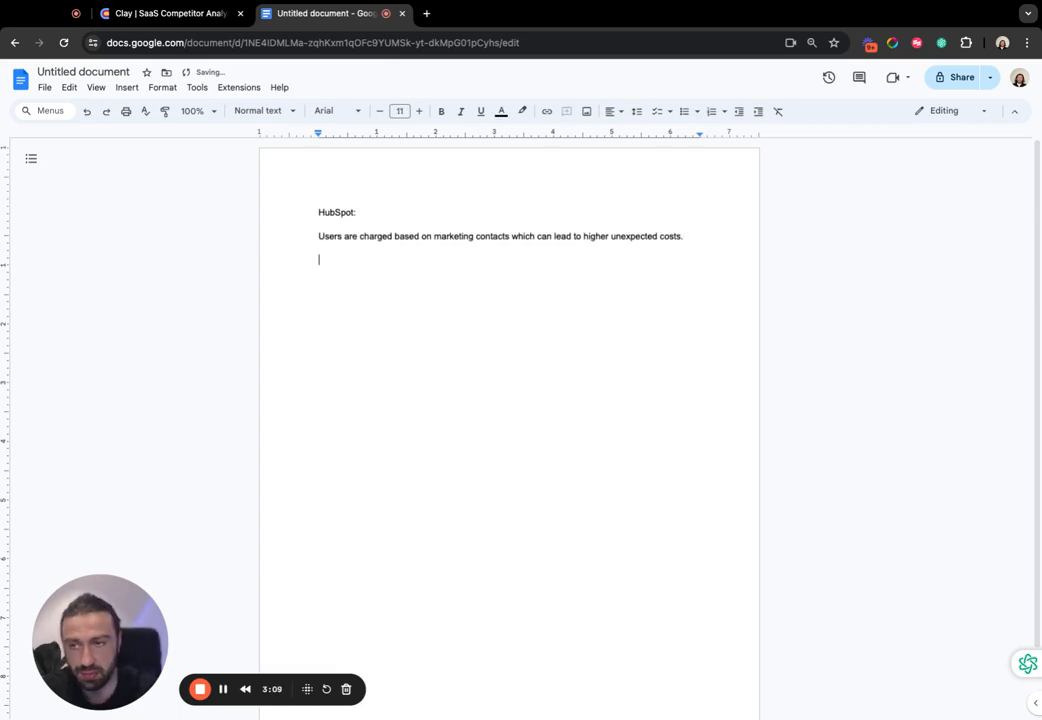
# - Copy HubSpot's second and third dislikes, on confusing functionalities and data syncing difficulties, from Clay into the Google Docs list
pyautogui.click(155, 13)
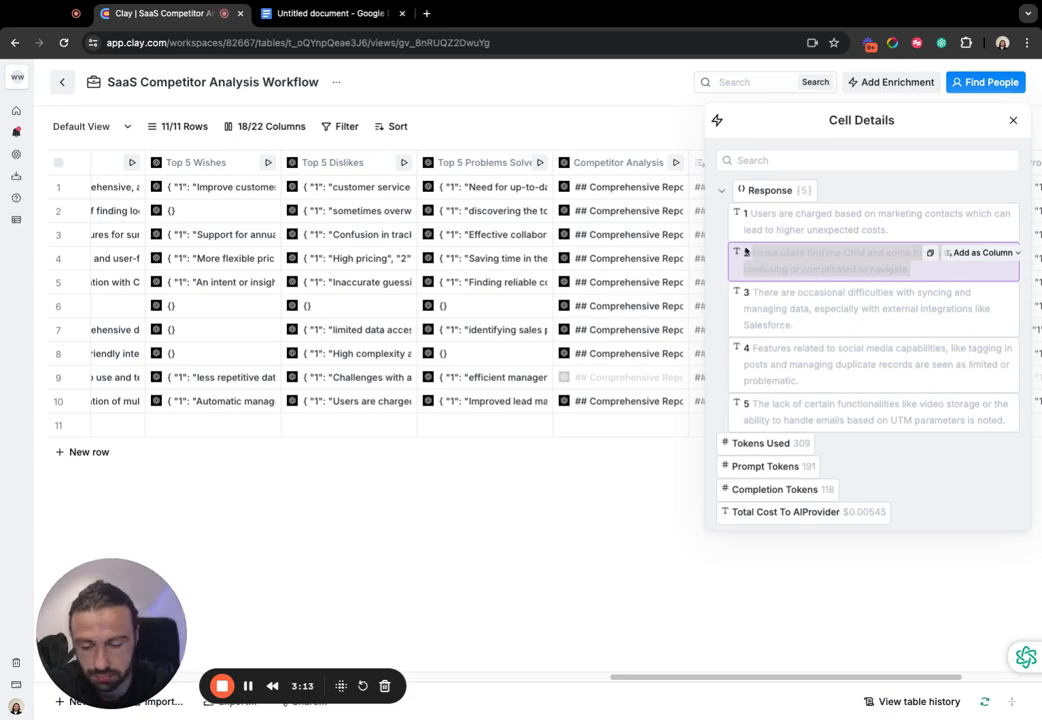
pyautogui.hotkey('ctrl', 'c')
pyautogui.click(330, 13)
pyautogui.hotkey('ctrl', 'v')
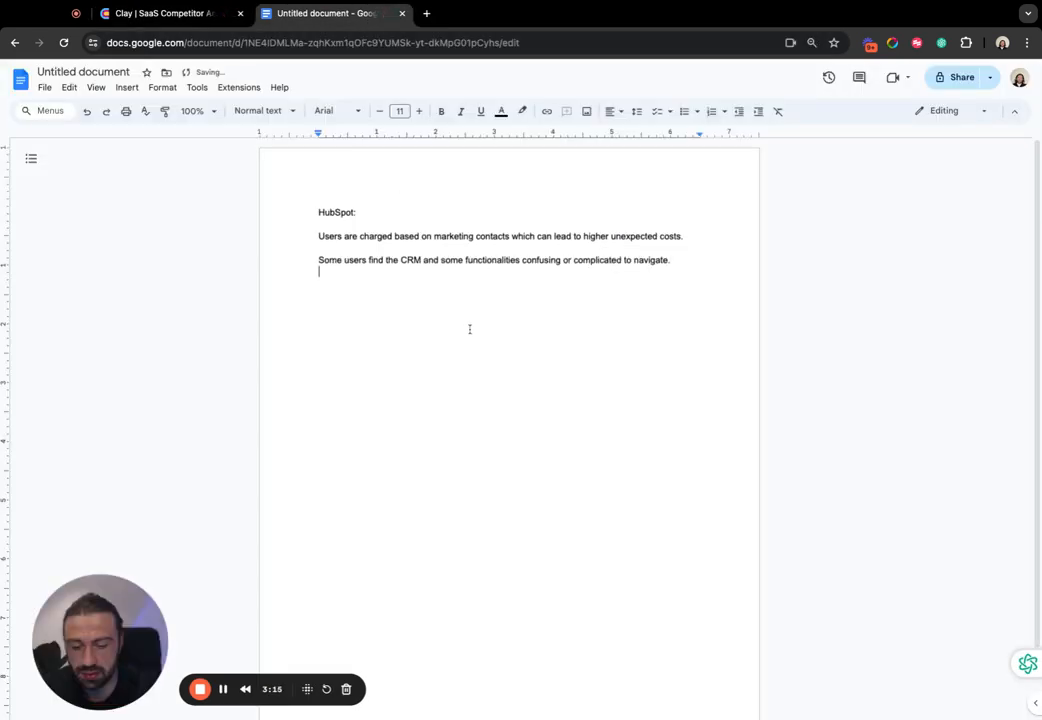
pyautogui.click(155, 13)
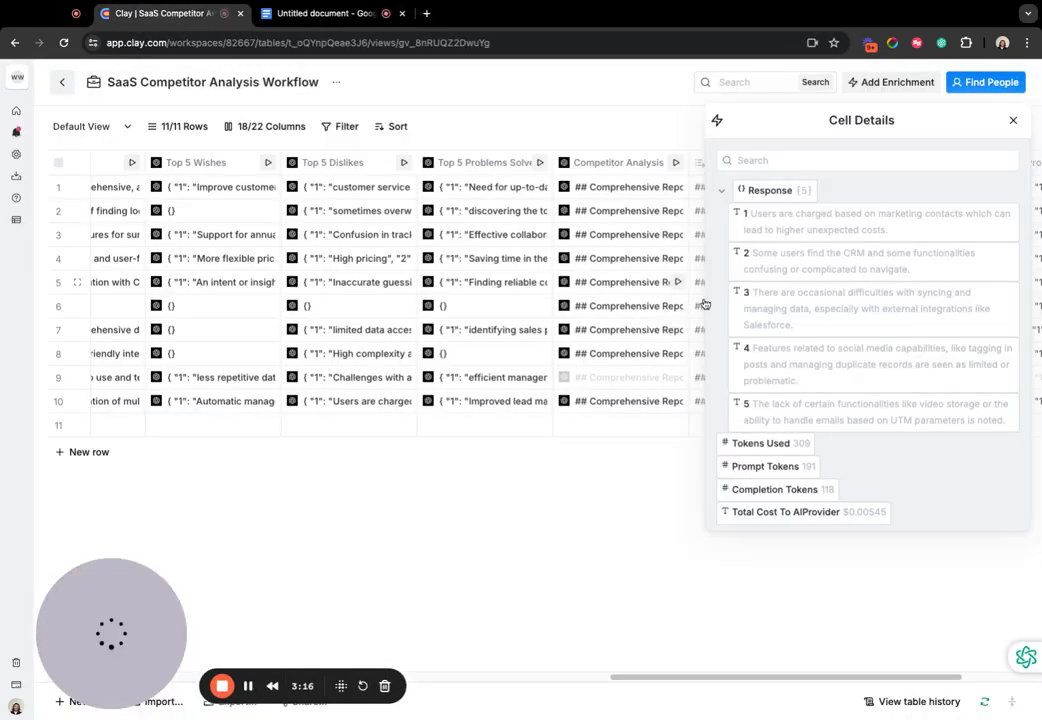
pyautogui.tripleClick(821, 331)
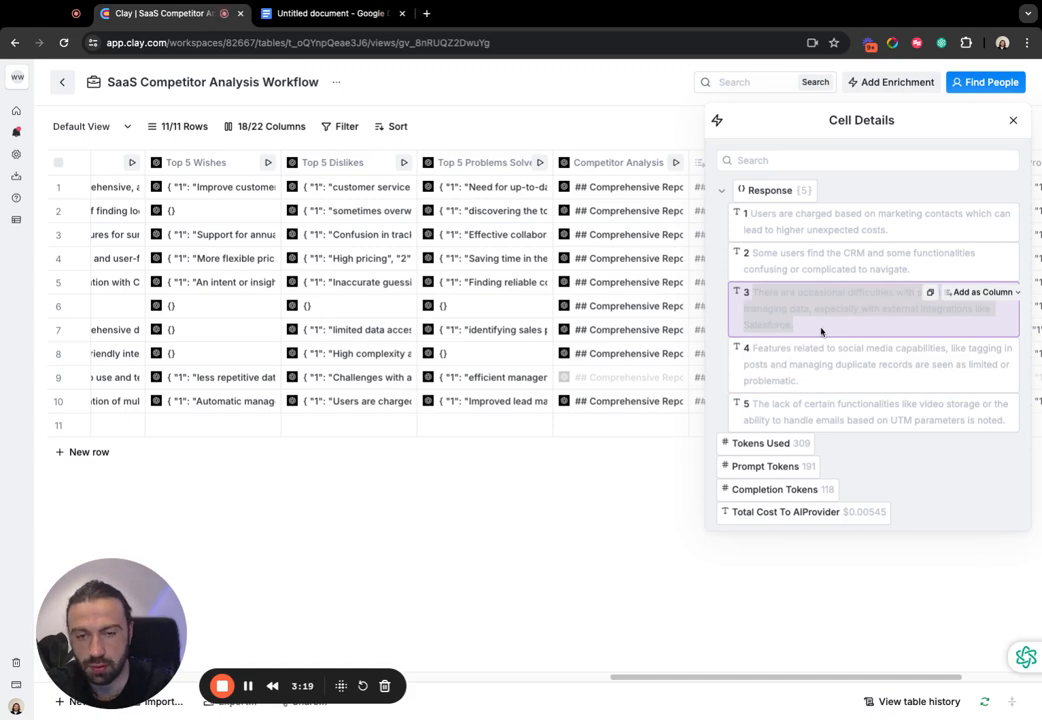
pyautogui.hotkey('ctrl', 'c')
pyautogui.click(357, 20)
pyautogui.hotkey('ctrl', 'v')
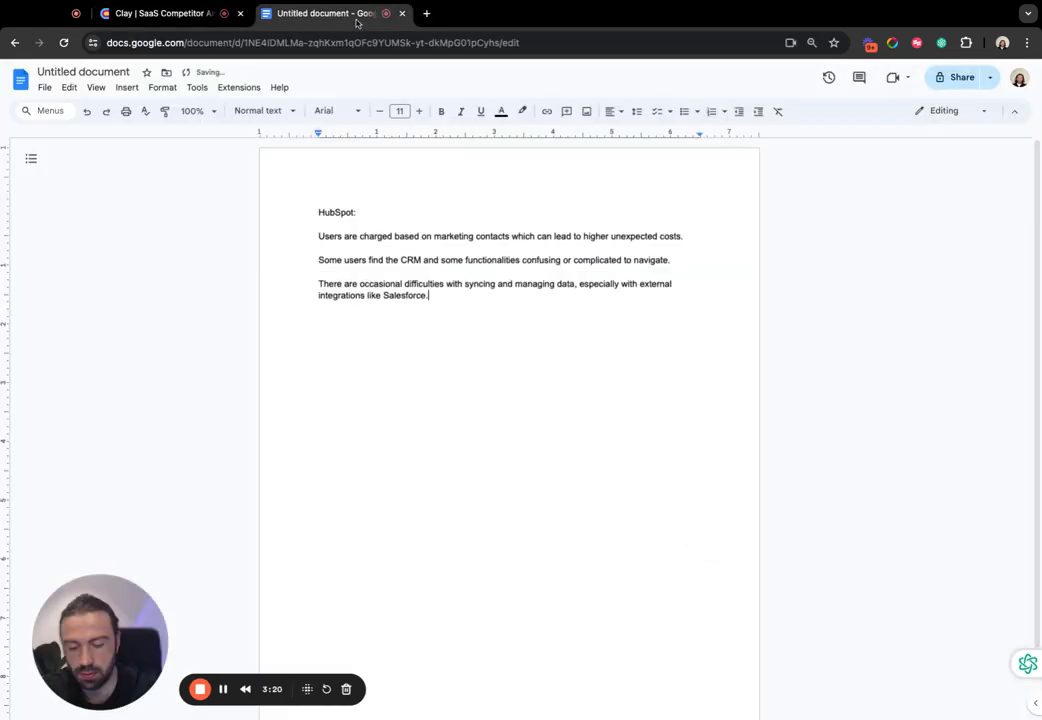
# - Copy HubSpot's fourth and fifth dislikes, on social media features and missing functionalities, from Clay into the Google Docs list
pyautogui.click(160, 13)
pyautogui.tripleClick(813, 388)
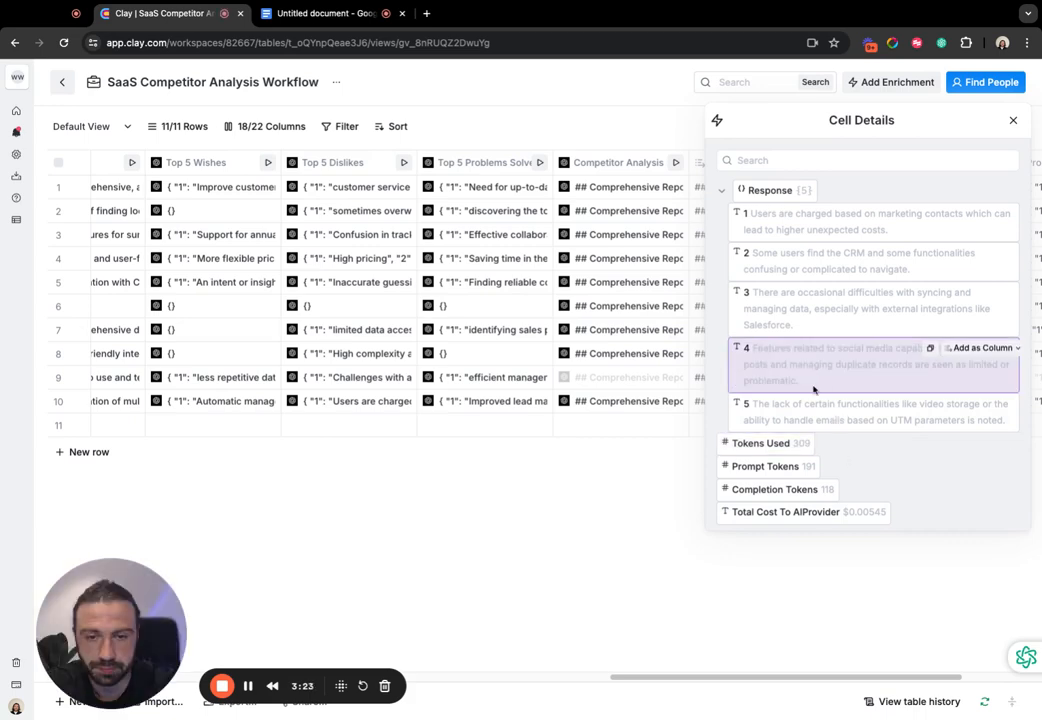
pyautogui.hotkey('ctrl', 'c')
pyautogui.click(322, 18)
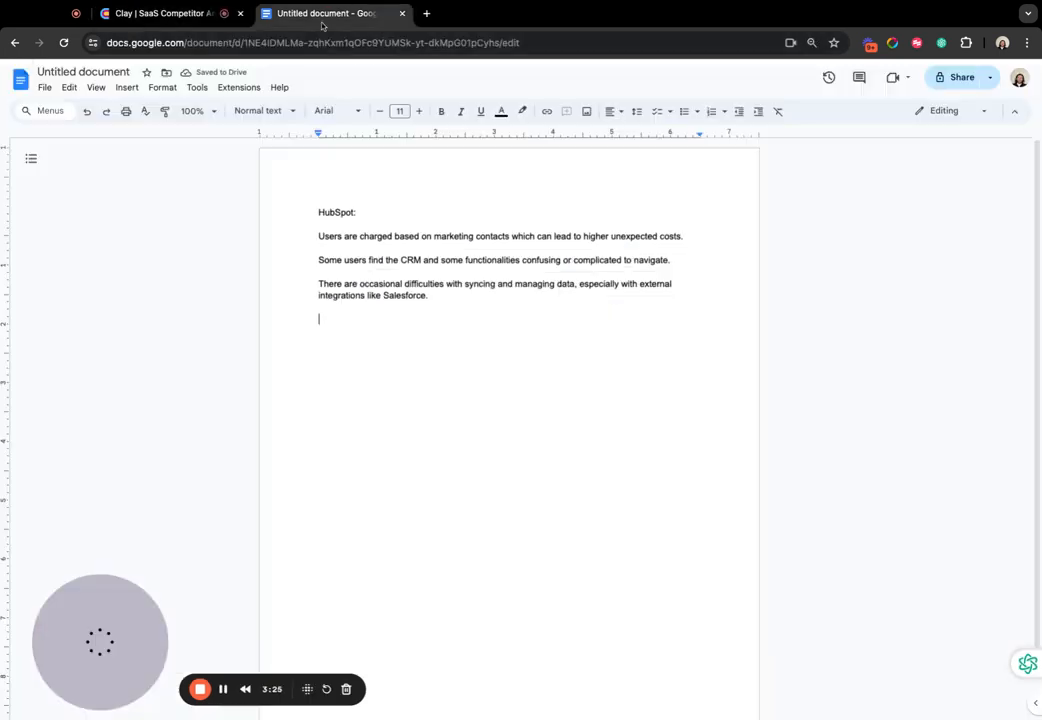
pyautogui.hotkey('ctrl', 'v')
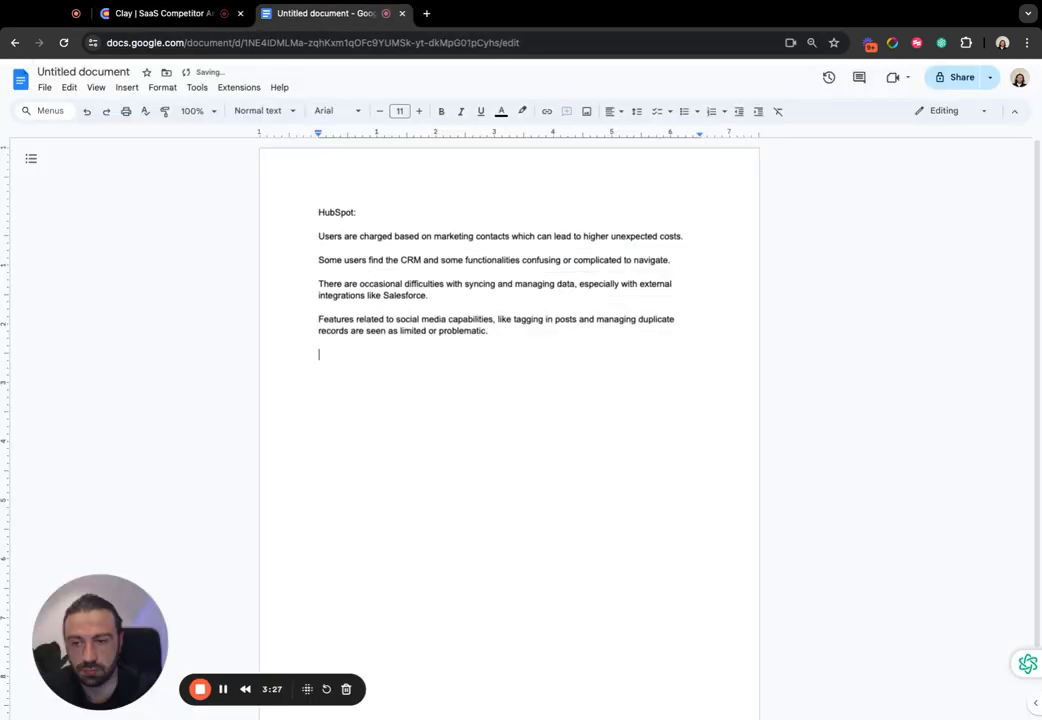
pyautogui.click(200, 18)
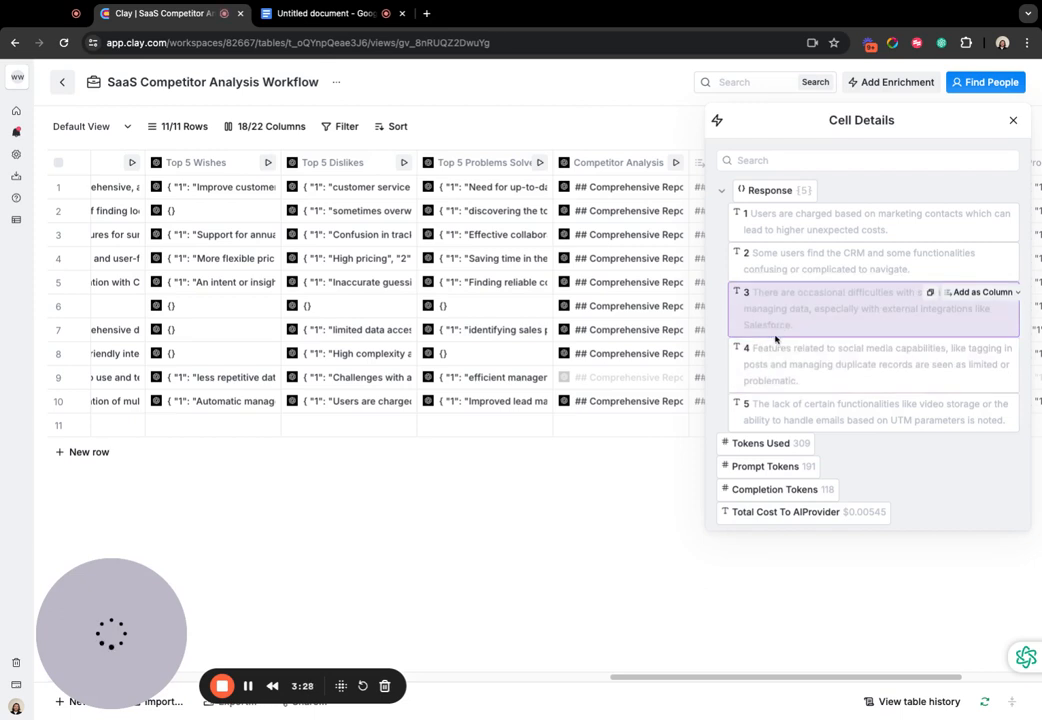
pyautogui.tripleClick(1004, 427)
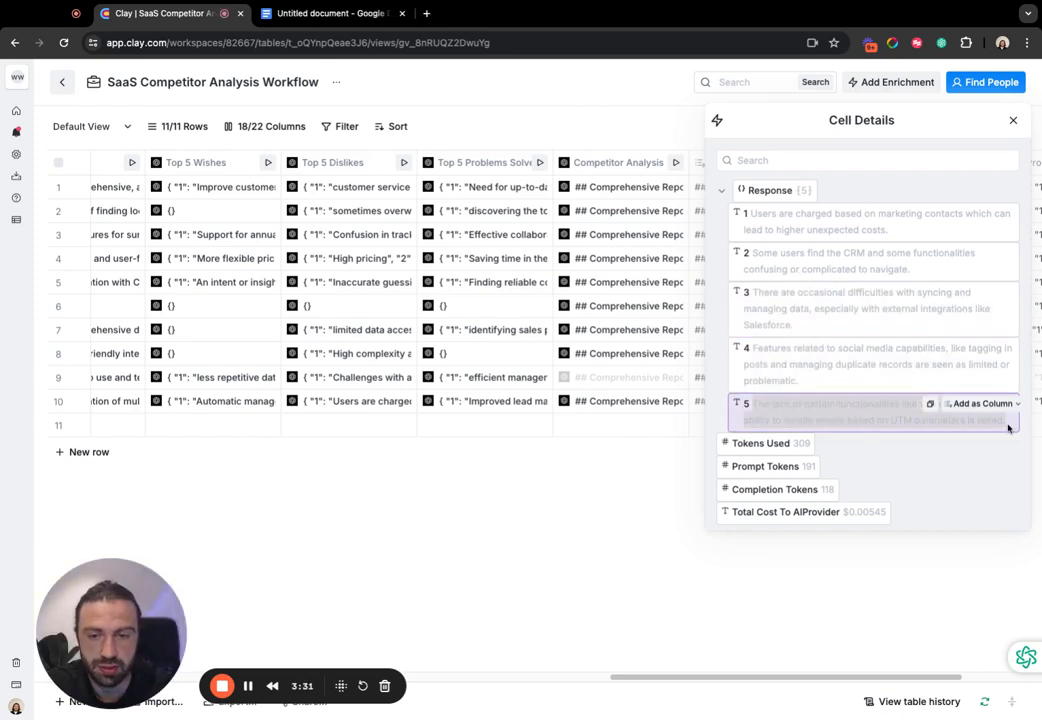
pyautogui.click(333, 14)
pyautogui.press('super+v')
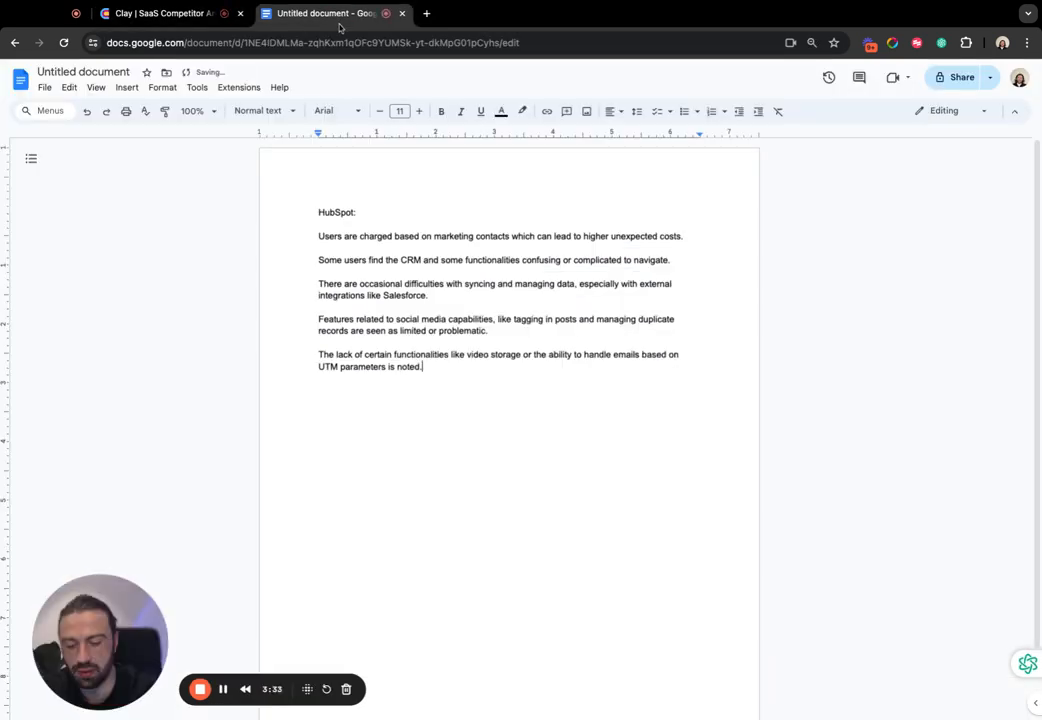
# - Add a short underscore separator line below the HubSpot dislikes, with blank lines around it
pyautogui.press('Return')
pyautogui.press('Return')
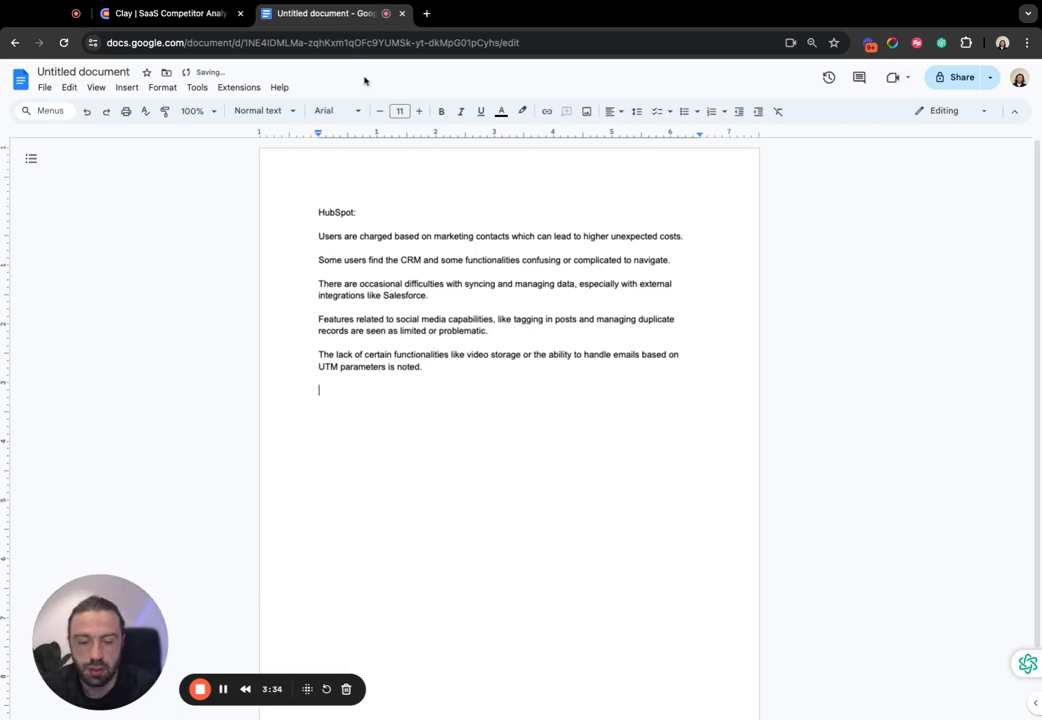
pyautogui.press('Return')
pyautogui.write('____')
pyautogui.press('Return')
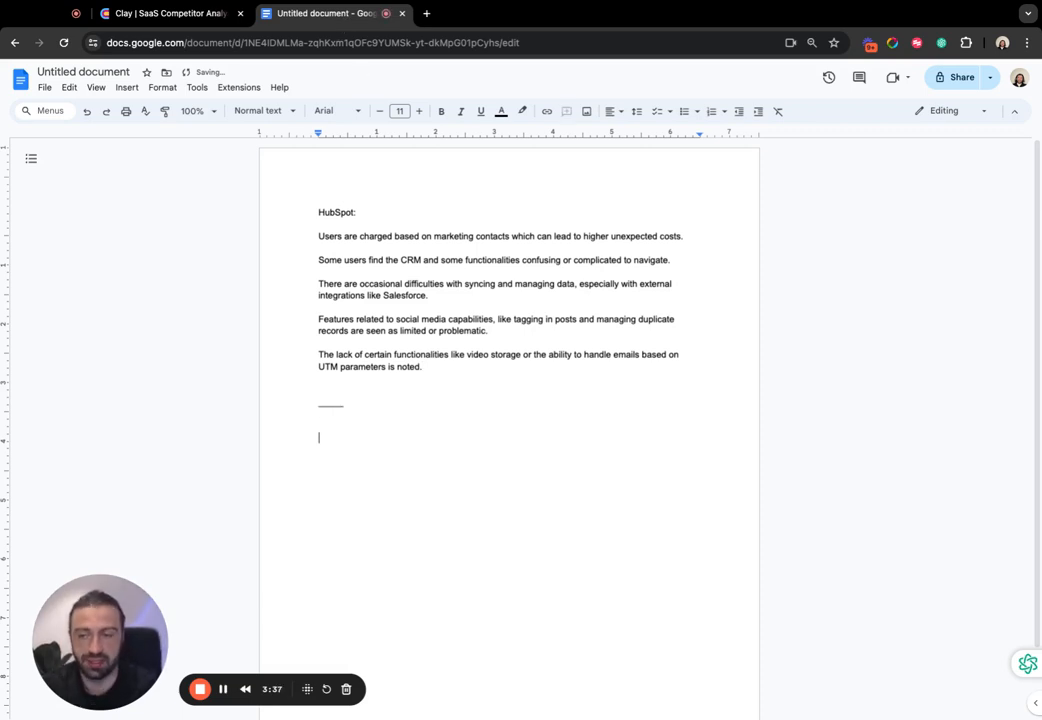
pyautogui.moveTo(471, 397); pyautogui.dragTo(318, 236)
pyautogui.click(469, 358)
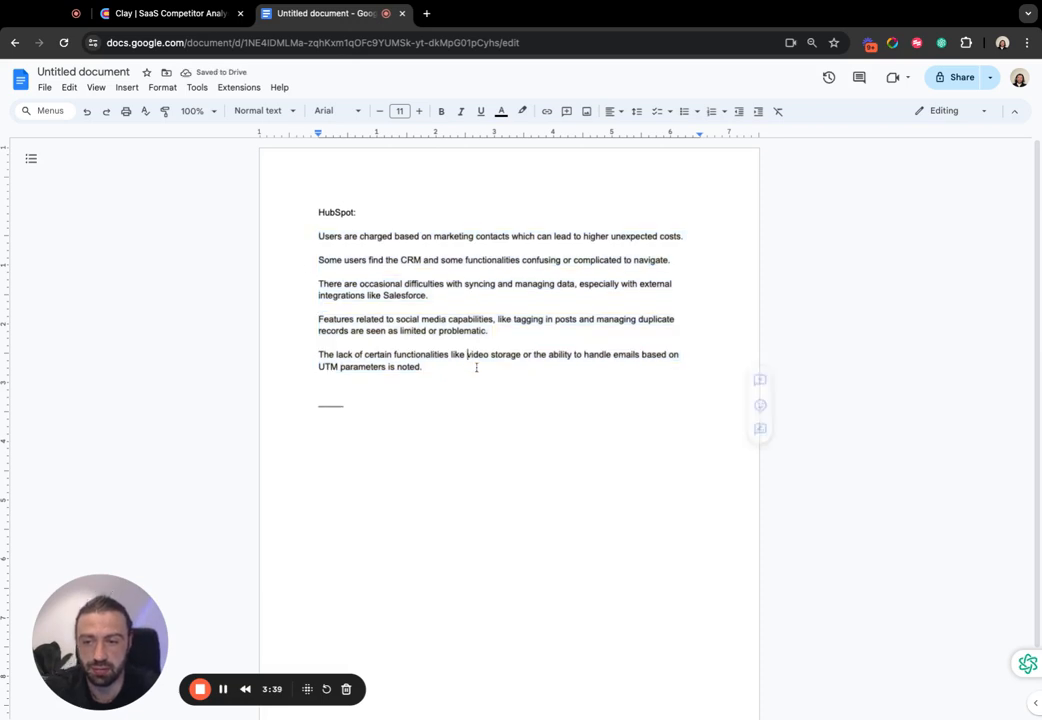
# - Review the listed HubSpot dislikes, focusing on the first one about charges based on marketing contacts
pyautogui.moveTo(487, 382); pyautogui.dragTo(380, 320)
pyautogui.hotkey('ctrl', 'a')
pyautogui.click(319, 343)
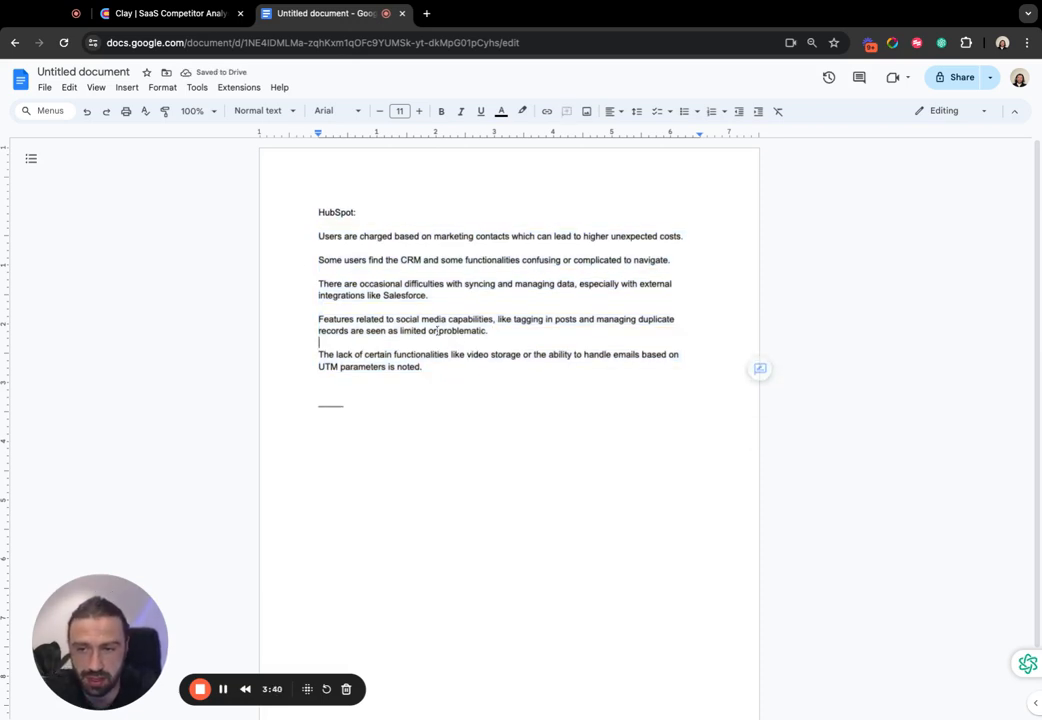
pyautogui.moveTo(432, 236); pyautogui.dragTo(318, 236)
pyautogui.click(323, 228)
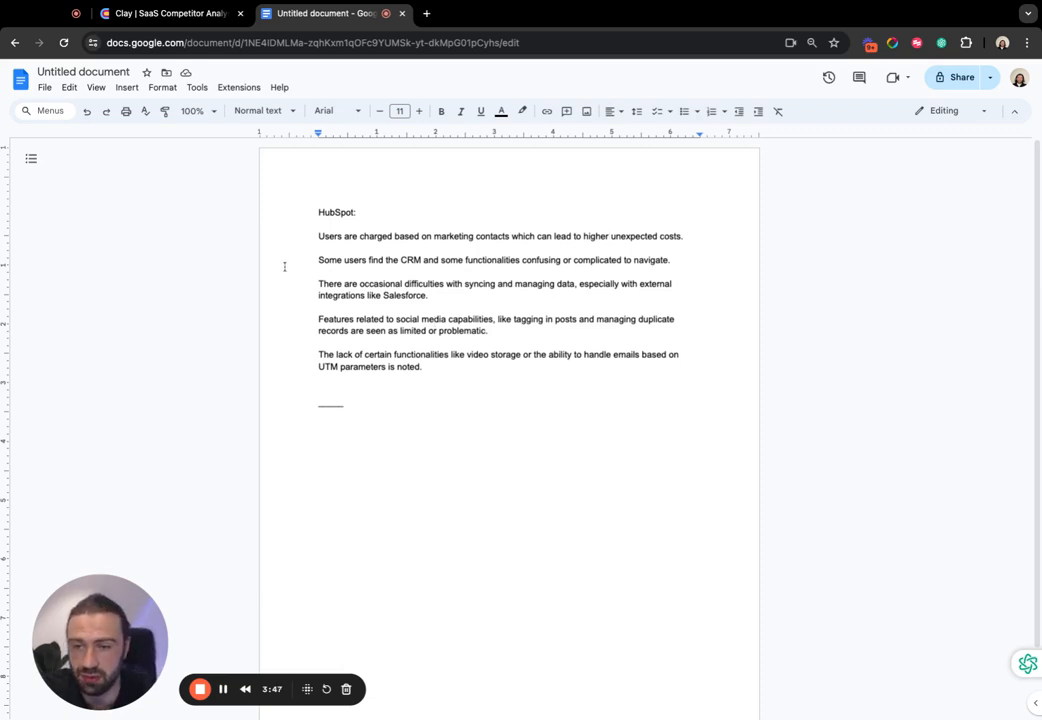
pyautogui.moveTo(303, 257); pyautogui.dragTo(347, 242)
pyautogui.tripleClick(349, 237)
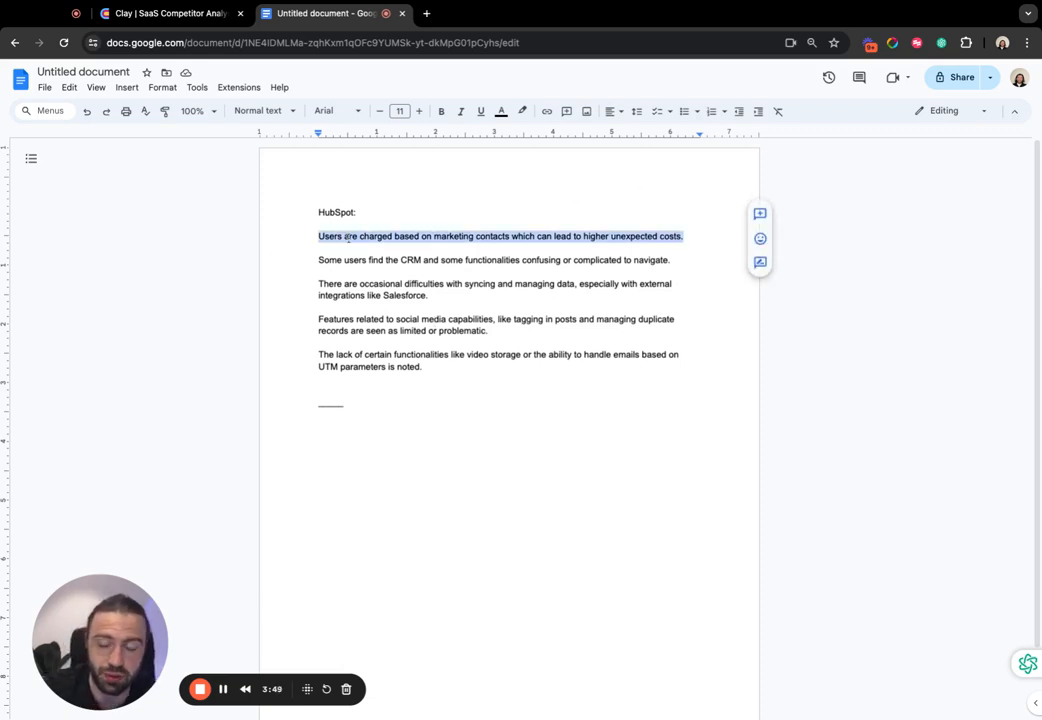
pyautogui.tripleClick(361, 237)
pyautogui.click(338, 252)
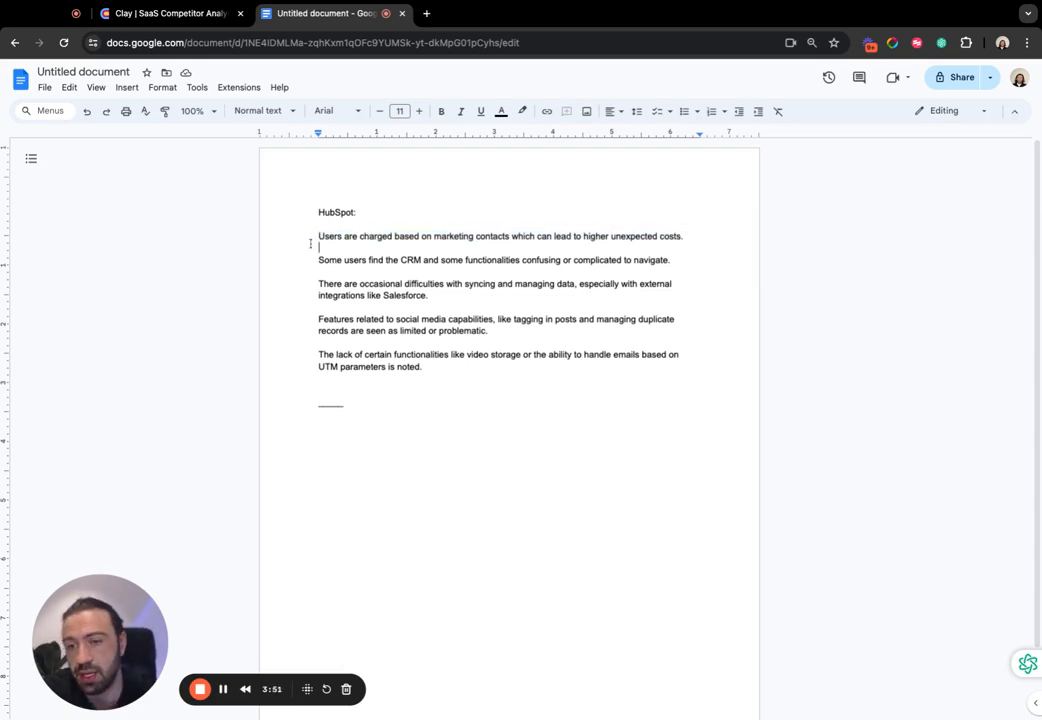
pyautogui.moveTo(312, 245); pyautogui.dragTo(607, 239)
pyautogui.click(370, 235)
pyautogui.click(472, 238)
# - Start a numbered list below the separator line with the item "We do not charge based on marketing contacts" and open a second item
pyautogui.click(595, 476)
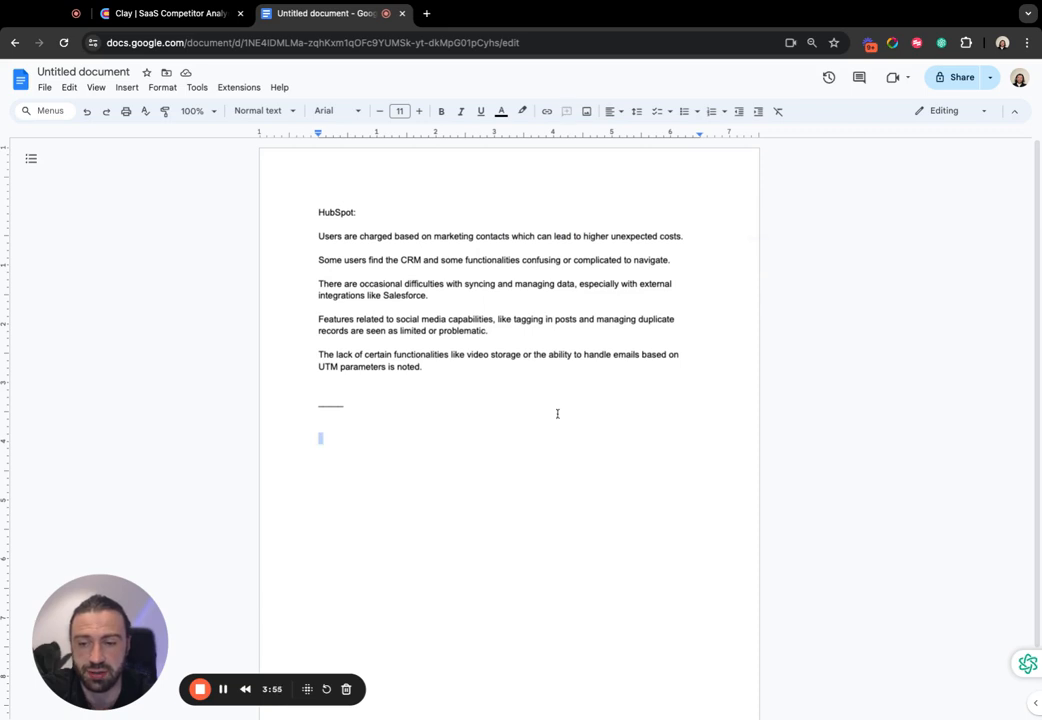
pyautogui.write('1')
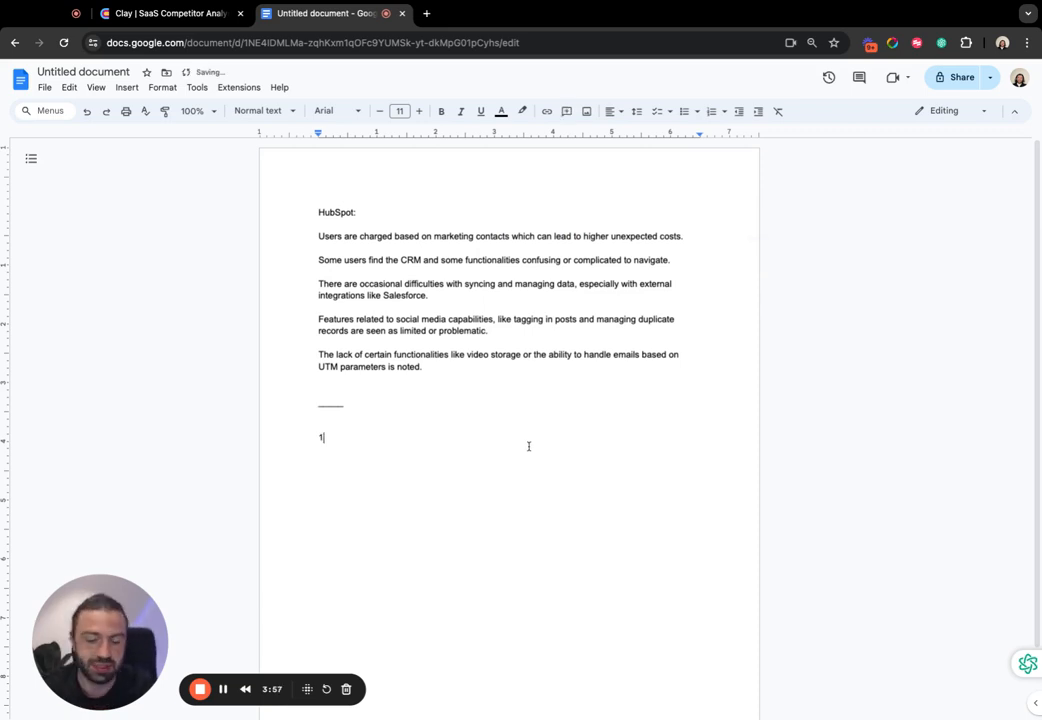
pyautogui.write(') We do not change ba')
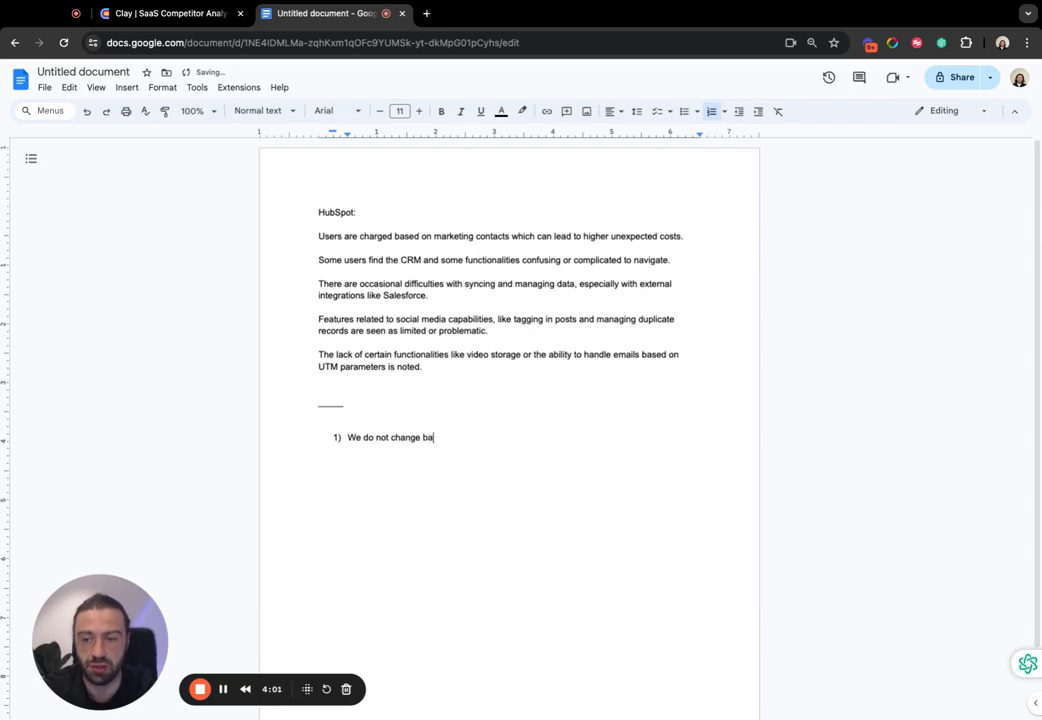
pyautogui.press('BackSpace')
pyautogui.press('BackSpace')
pyautogui.press('BackSpace')
pyautogui.press('BackSpace')
pyautogui.press('BackSpace')
pyautogui.press('BackSpace')
pyautogui.write('re based o')
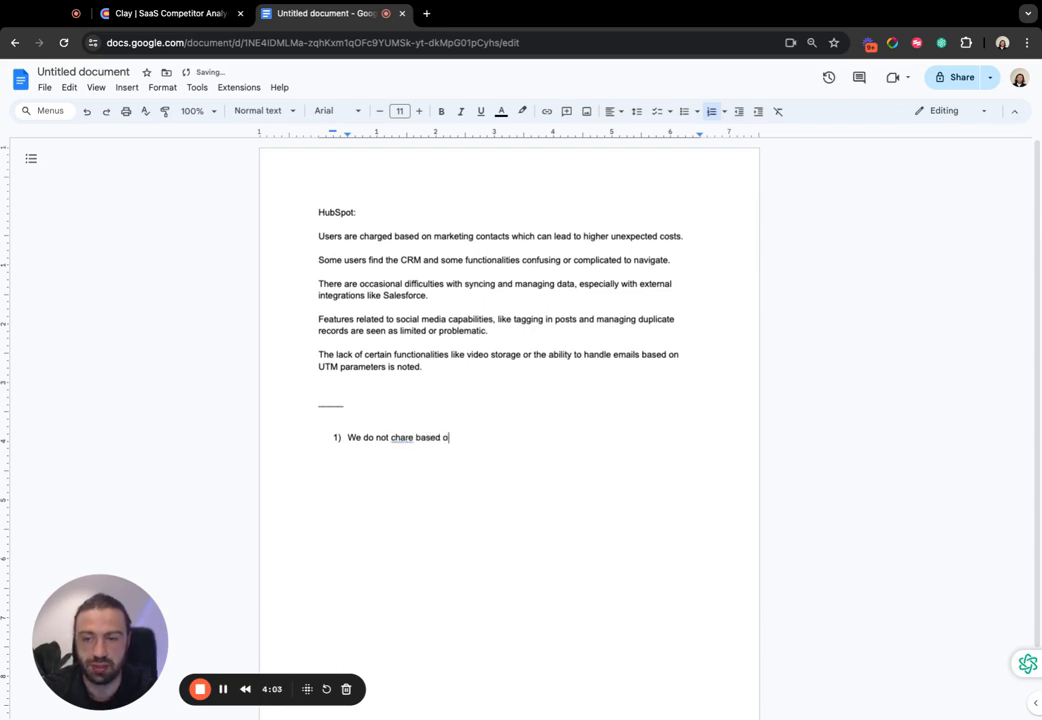
pyautogui.write('n marketing contacts')
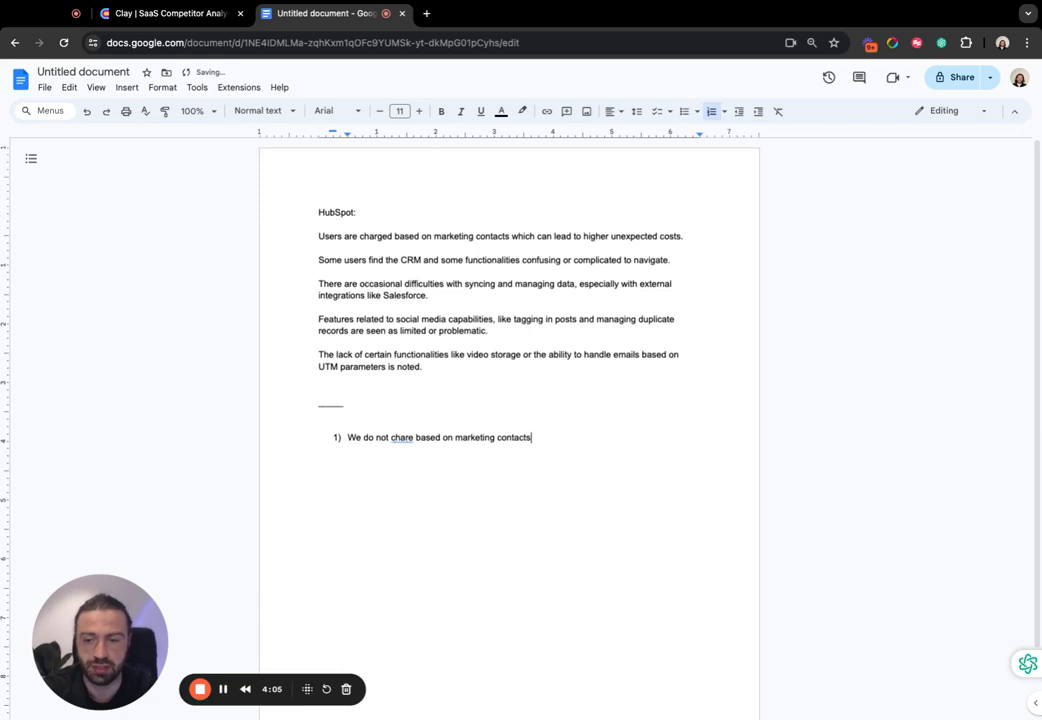
pyautogui.press('Return')
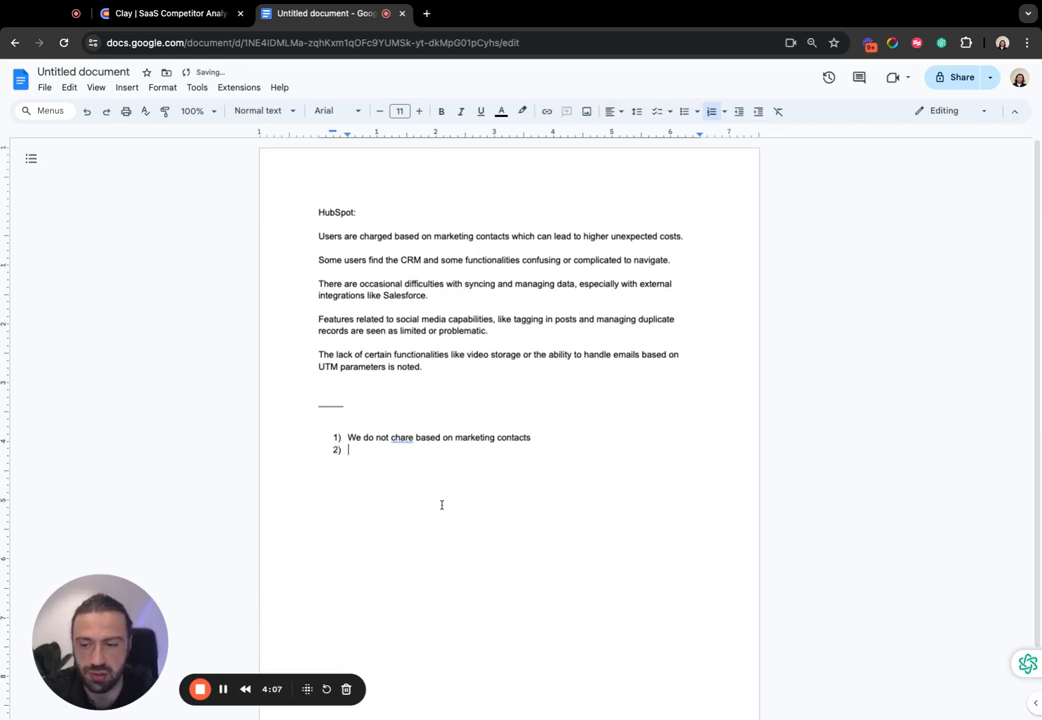
pyautogui.click(404, 439)
pyautogui.write('g')
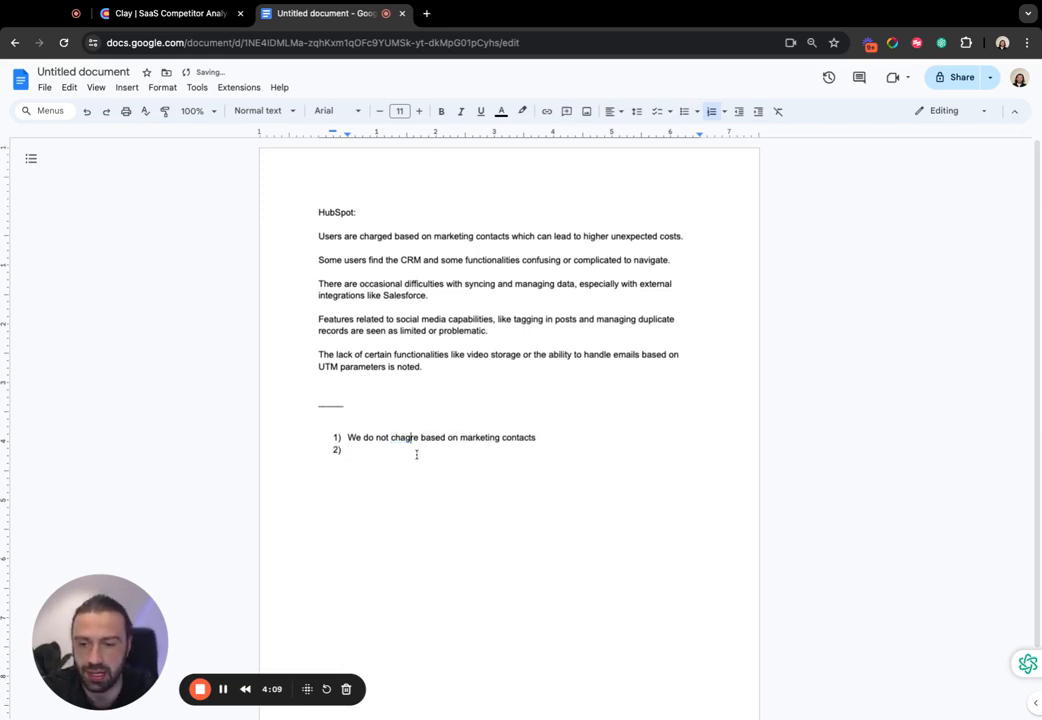
pyautogui.doubleClick(405, 438)
pyautogui.write('charge')
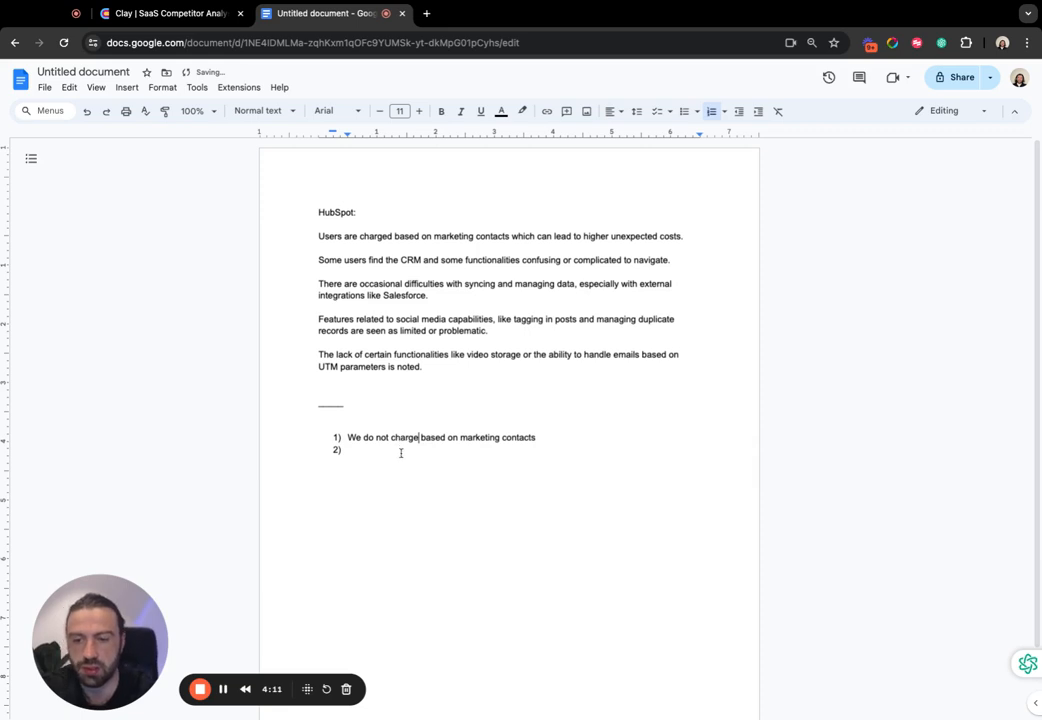
pyautogui.click(401, 453)
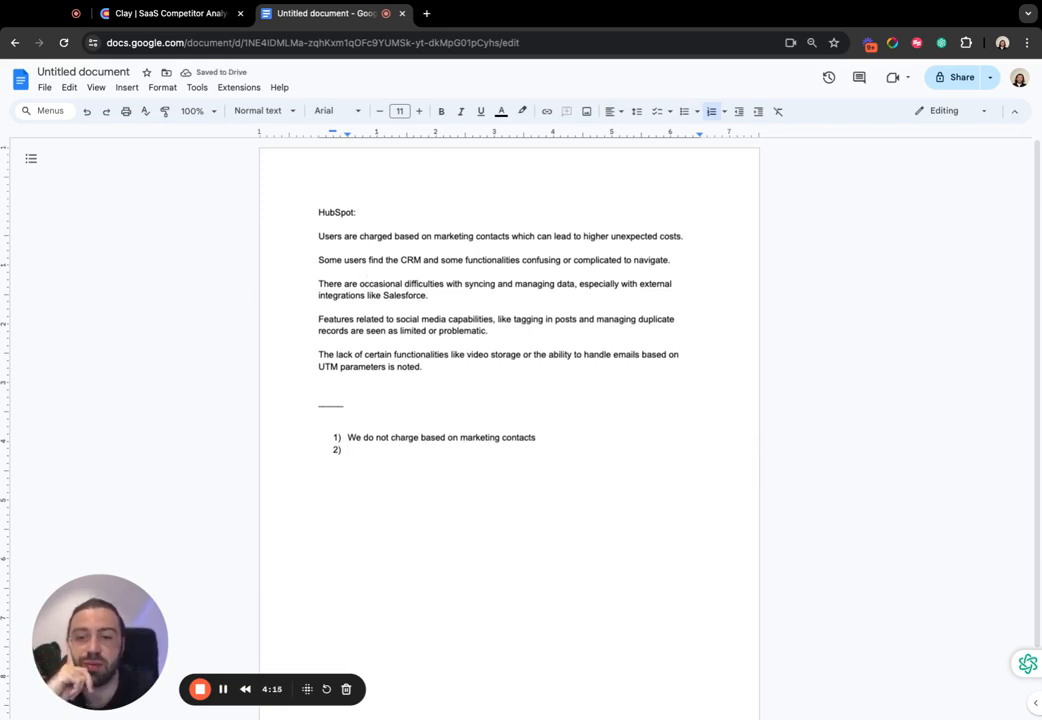
# - Examine the second and third HubSpot dislikes, on confusing functionalities and on data syncing with external integrations like Salesforce
pyautogui.tripleClick(427, 262)
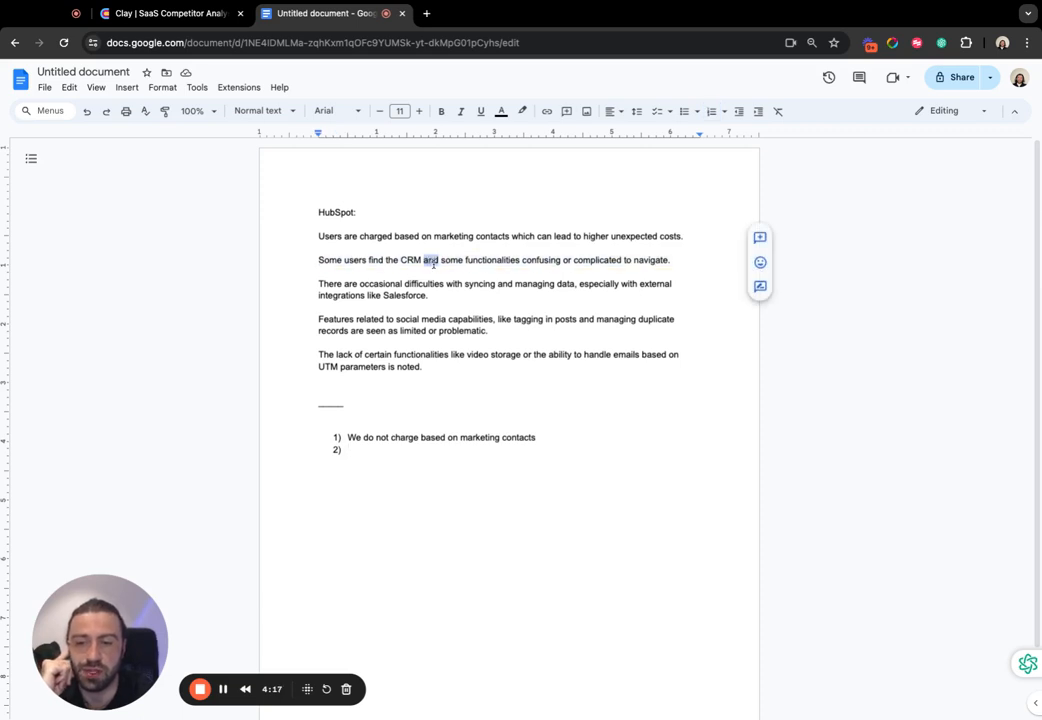
pyautogui.tripleClick(433, 264)
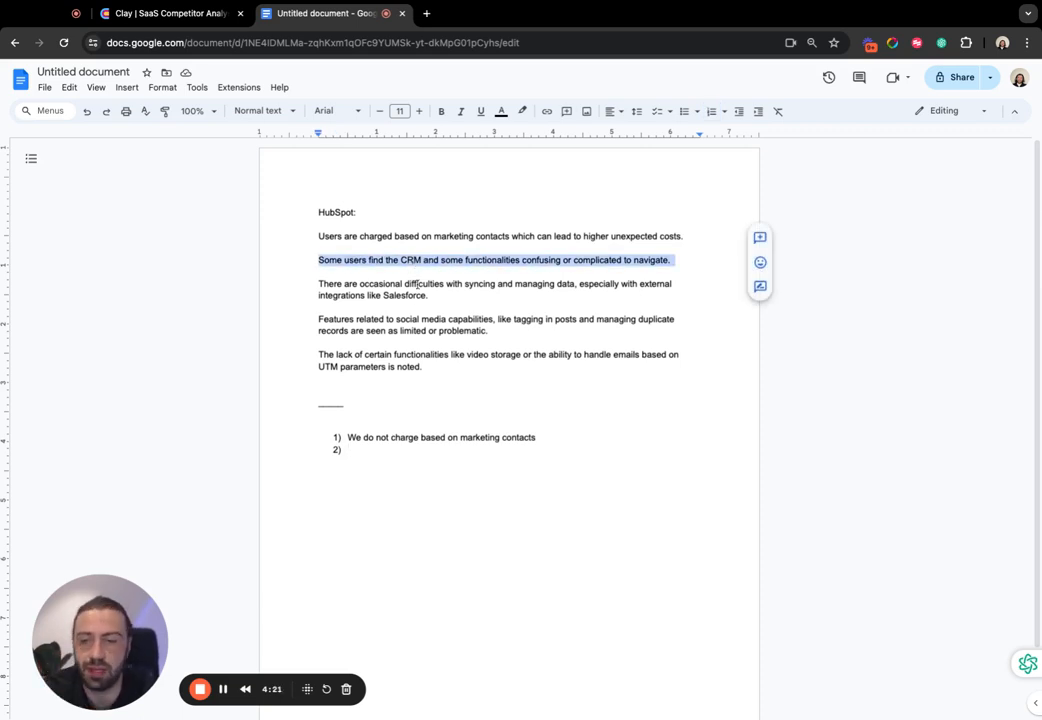
pyautogui.doubleClick(423, 284)
pyautogui.tripleClick(423, 284)
pyautogui.doubleClick(375, 283)
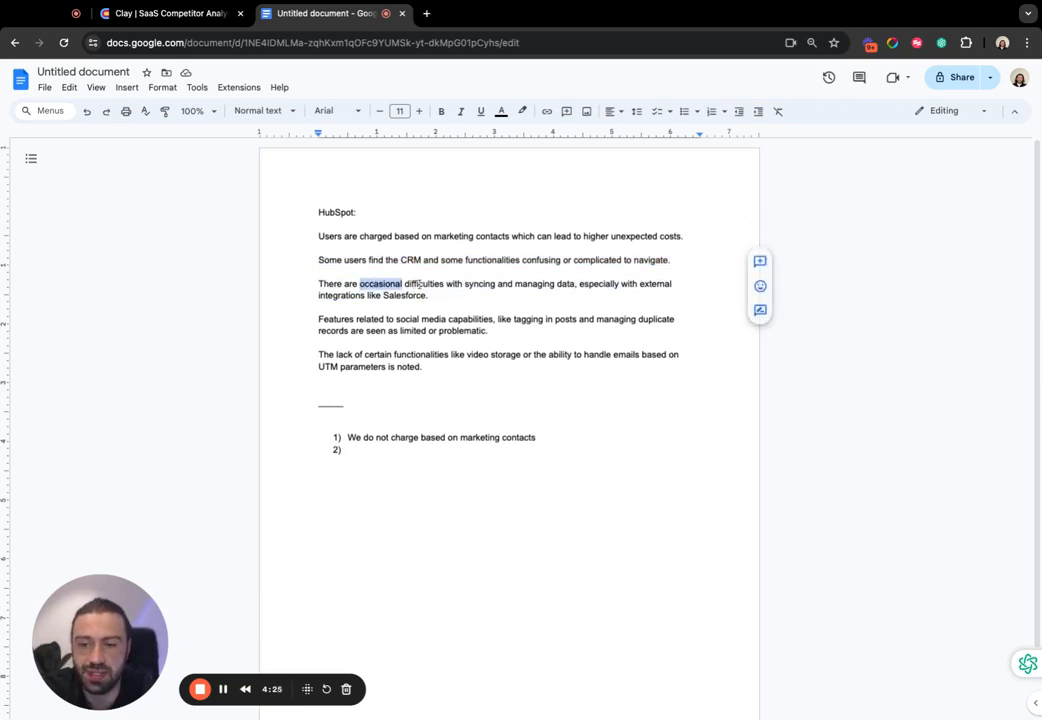
pyautogui.tripleClick(477, 284)
pyautogui.click(584, 296)
pyautogui.doubleClick(616, 298)
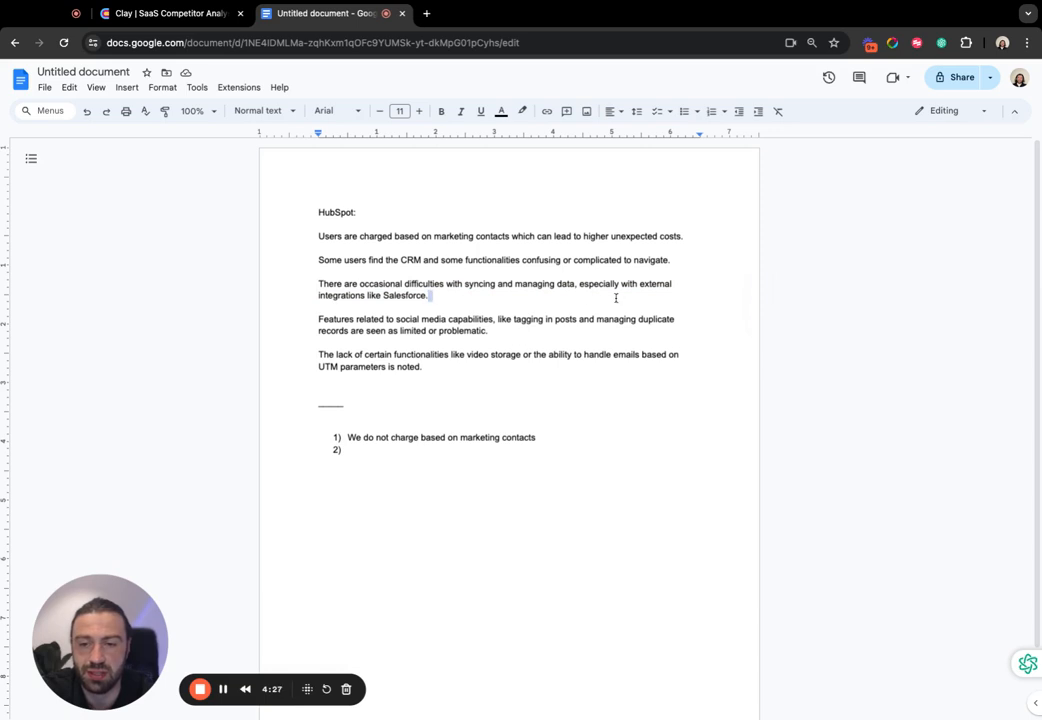
pyautogui.hotkey('shift', 'Up')
pyautogui.hotkey('shift', 'ctrl', 'Left')
pyautogui.hotkey('shift', 'ctrl', 'Left')
pyautogui.hotkey('shift', 'ctrl', 'Left')
pyautogui.hotkey('shift', 'ctrl', 'Left')
pyautogui.click(402, 295)
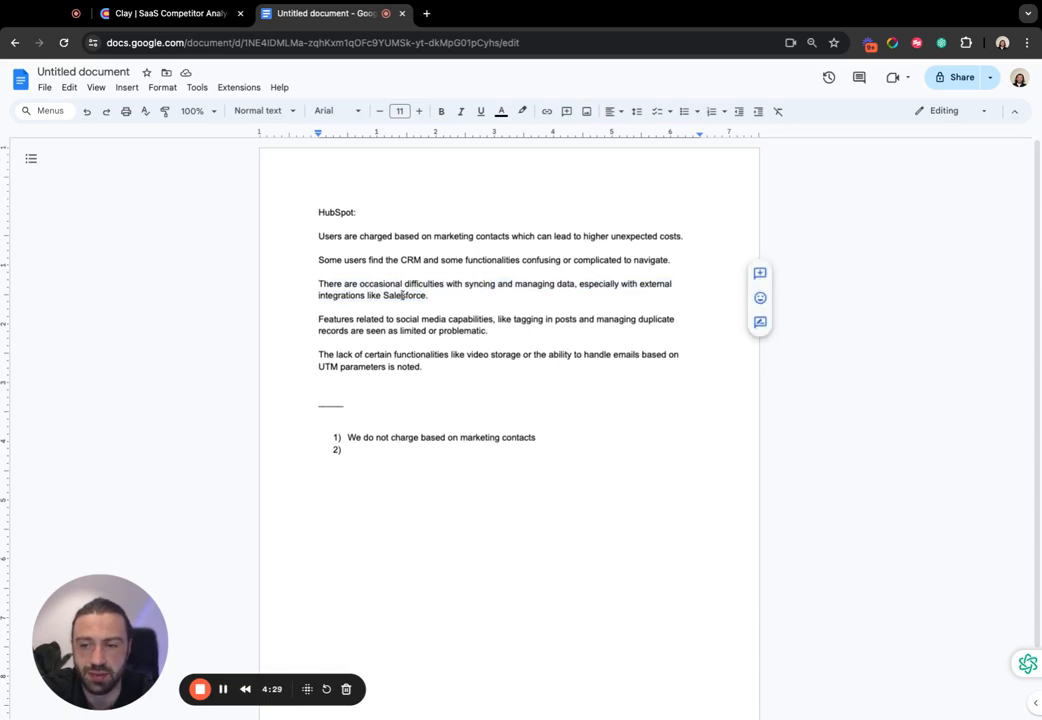
pyautogui.tripleClick(402, 295)
# - Fill in the second list item with "Struggling to integrate with salesforce" and add an empty third item
pyautogui.click(431, 457)
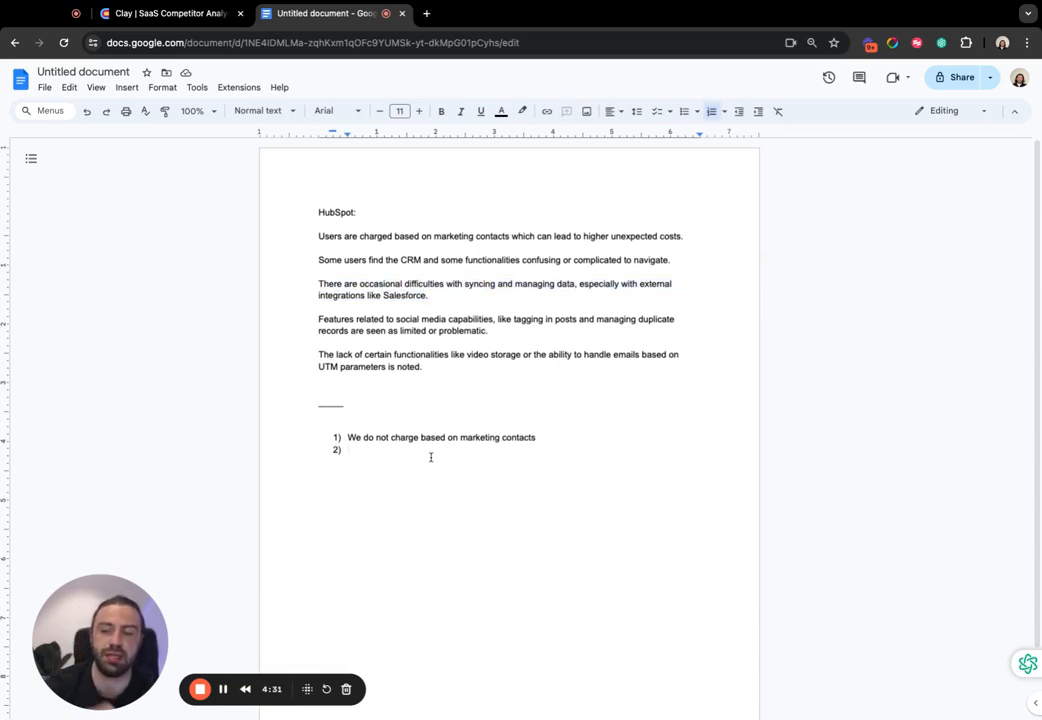
pyautogui.write('Struggli')
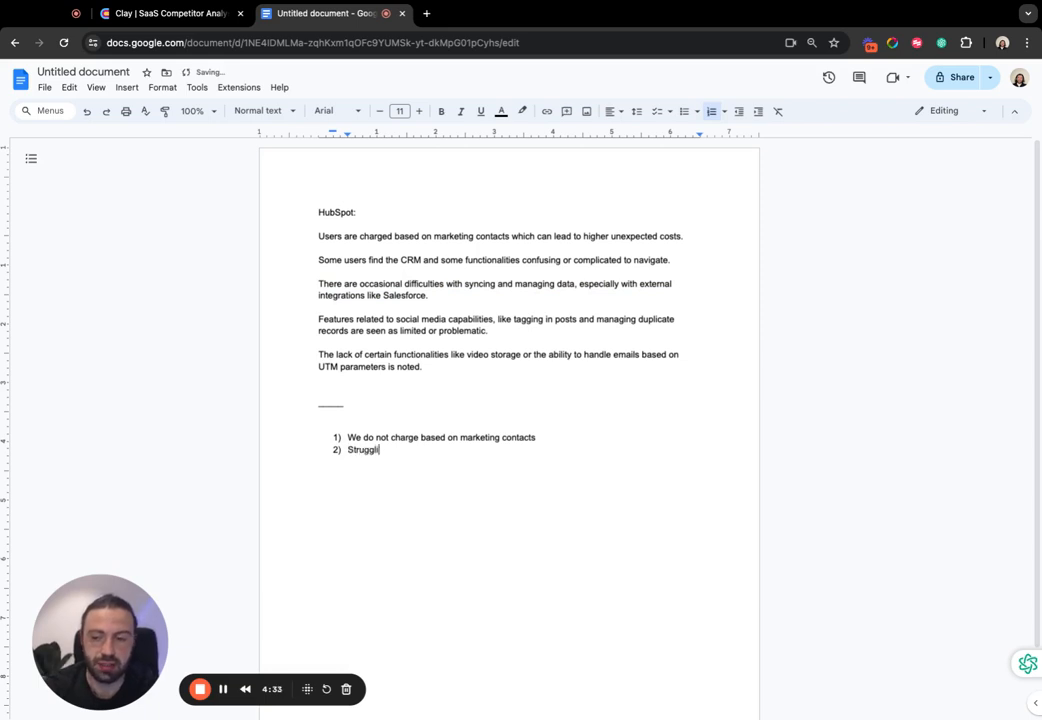
pyautogui.write('ng to integrart')
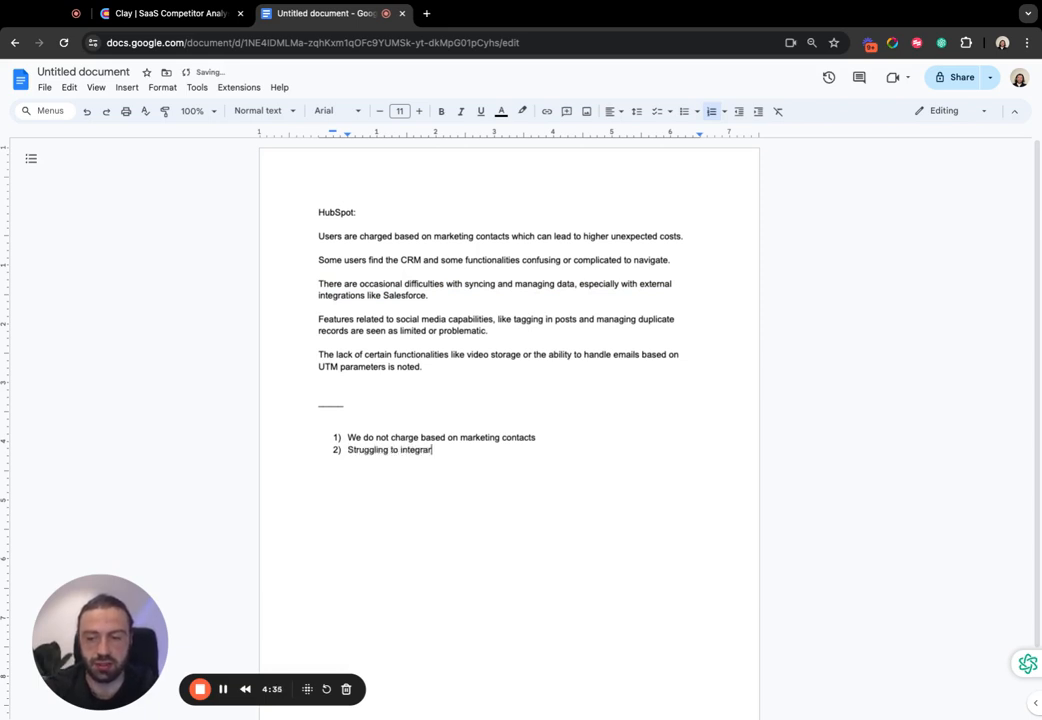
pyautogui.press('BackSpace')
pyautogui.write('te with salesforce')
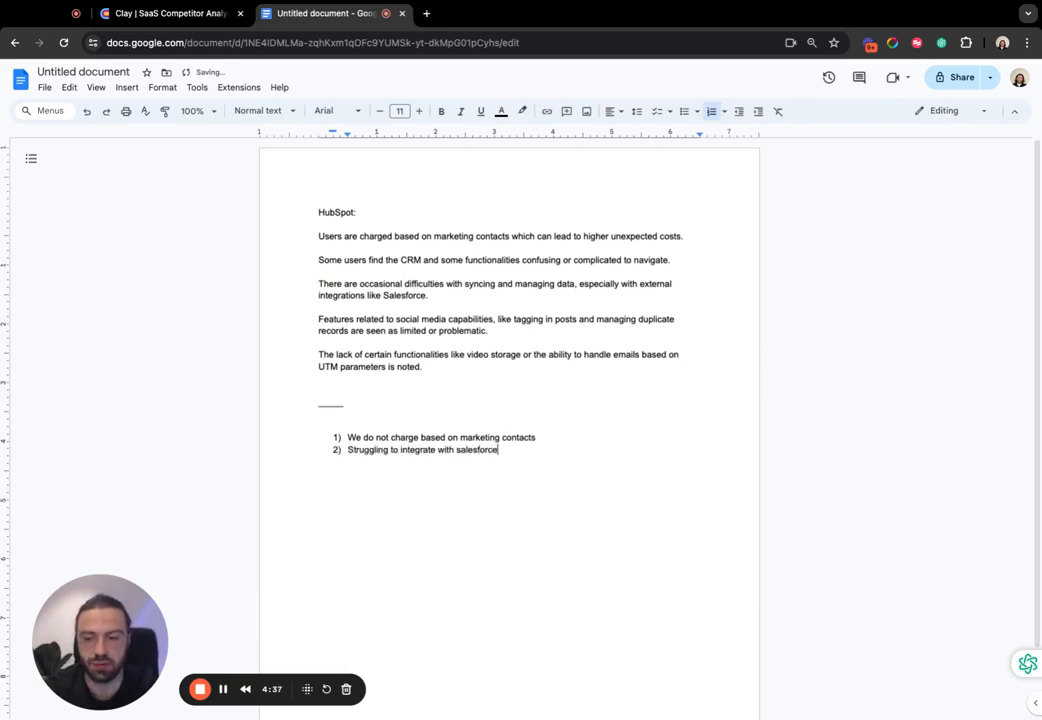
pyautogui.press('Return')
# - Examine the fourth and fifth HubSpot dislikes, on social media capabilities and on missing video storage and UTM-based email handling
pyautogui.doubleClick(407, 319)
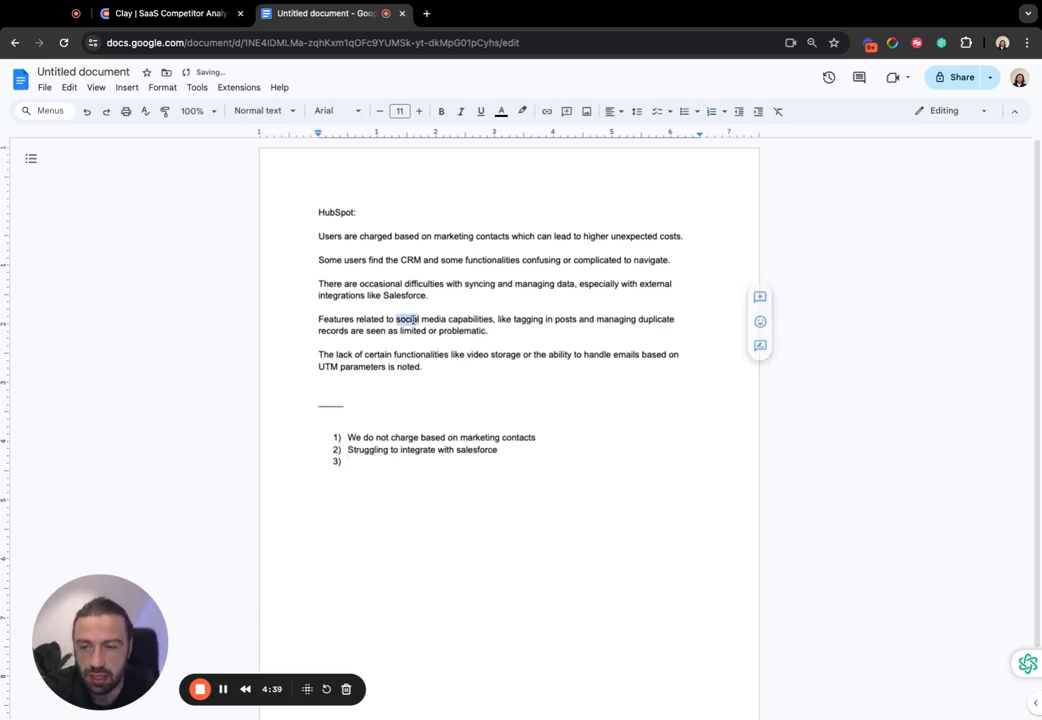
pyautogui.click(359, 320)
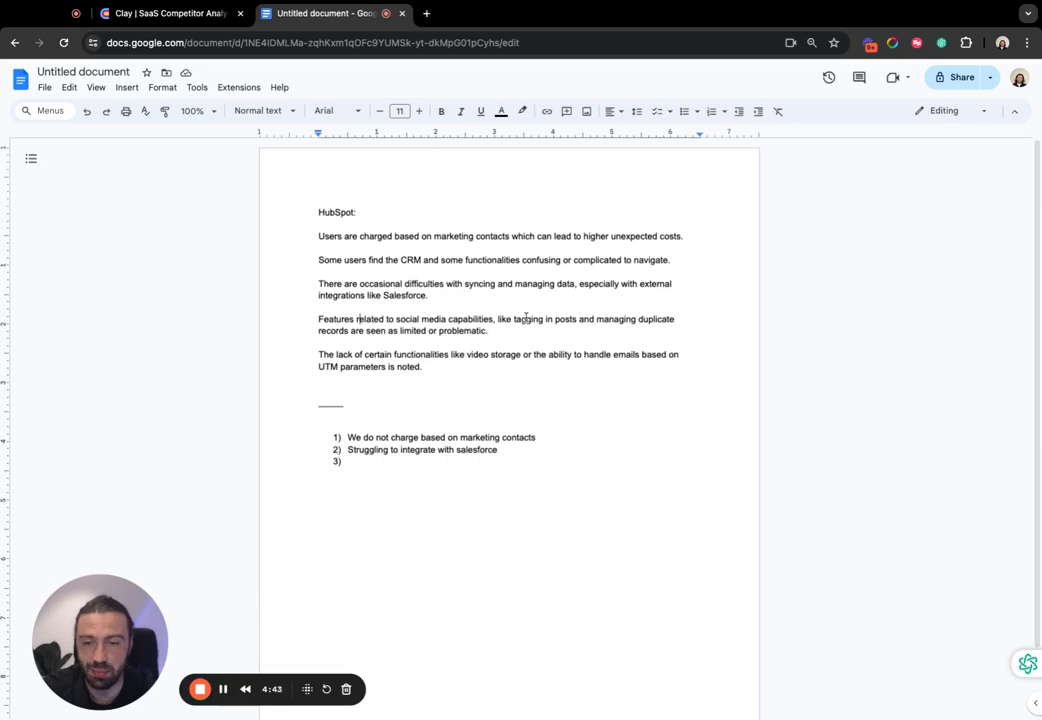
pyautogui.moveTo(328, 322); pyautogui.dragTo(435, 321)
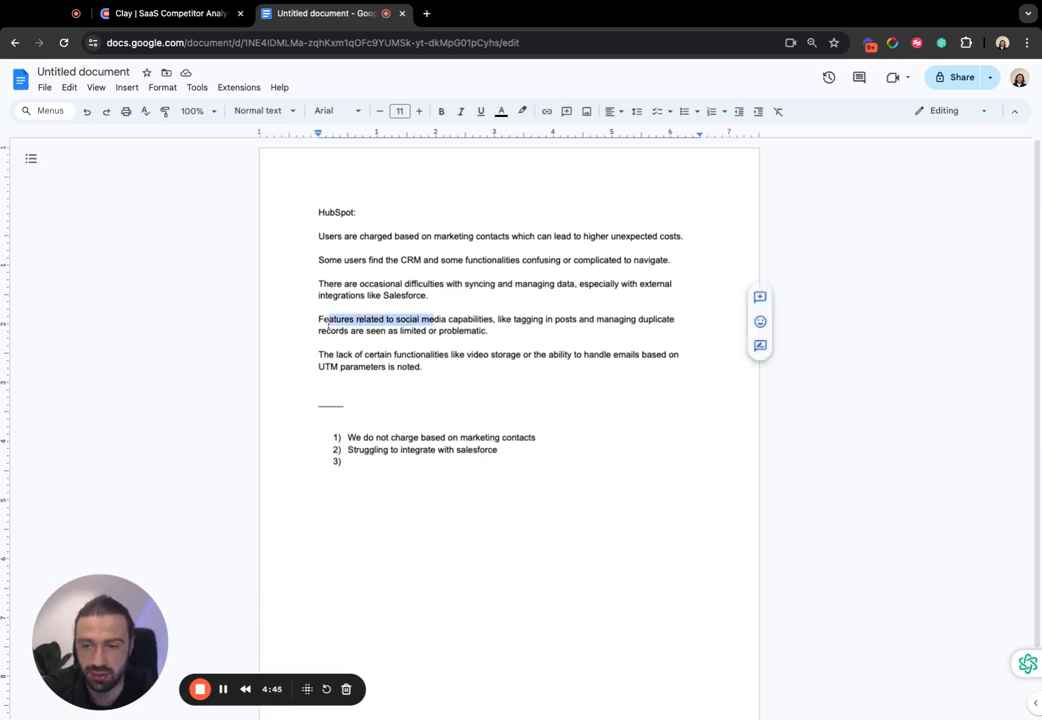
pyautogui.click(477, 330)
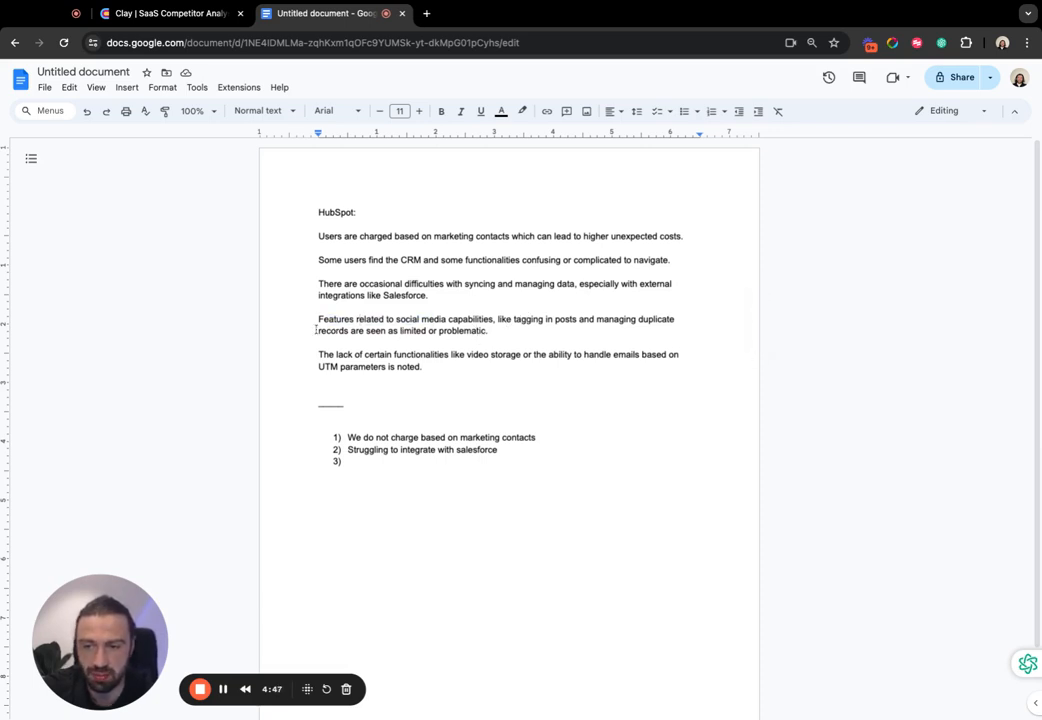
pyautogui.moveTo(318, 318); pyautogui.dragTo(488, 331)
pyautogui.click(488, 331)
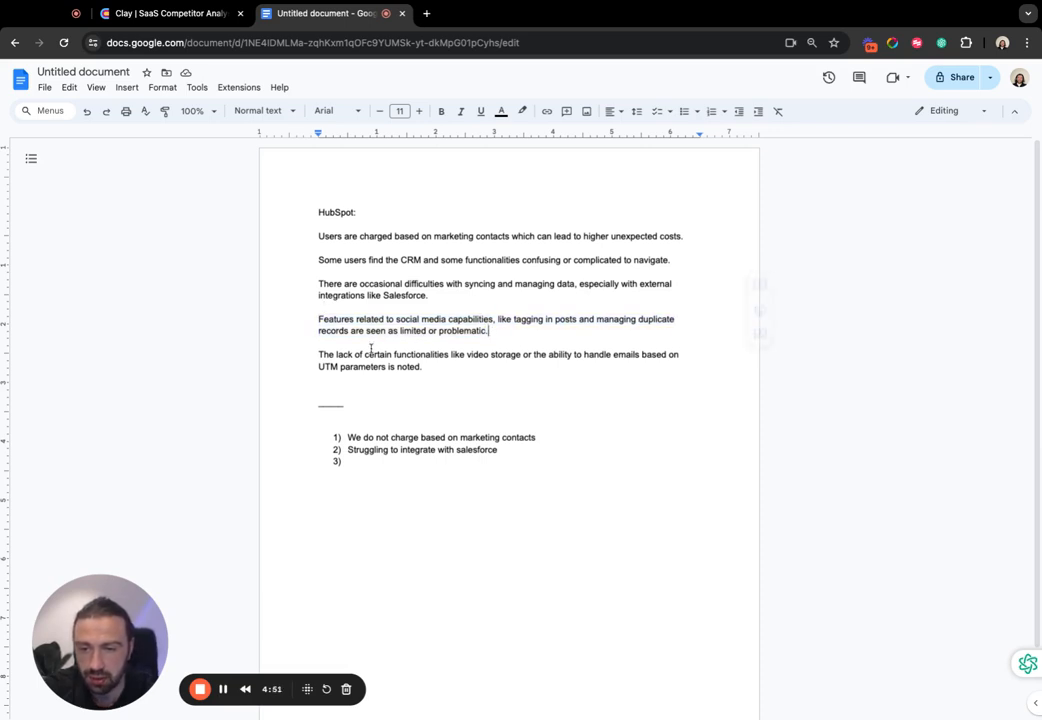
pyautogui.moveTo(310, 357); pyautogui.dragTo(449, 356)
pyautogui.click(410, 355)
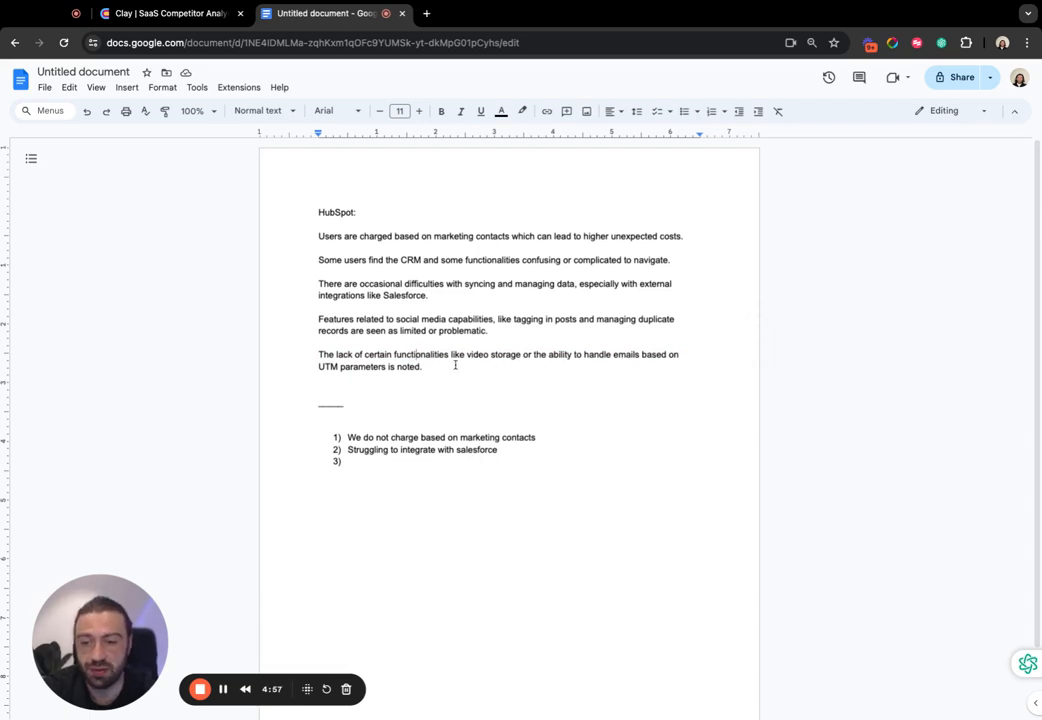
pyautogui.moveTo(455, 366); pyautogui.dragTo(366, 355)
pyautogui.click(366, 355)
pyautogui.click(384, 366)
# - Fill in the third list item with "Can't store videos or handle emails based on UTM parameters"
pyautogui.click(404, 449)
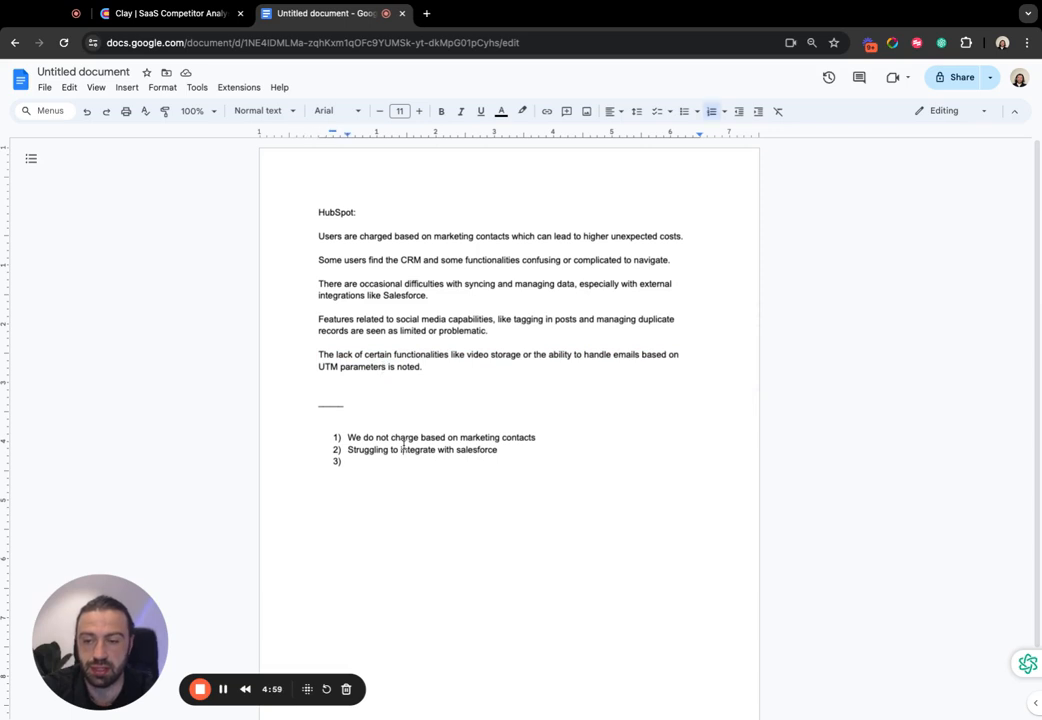
pyautogui.click(404, 461)
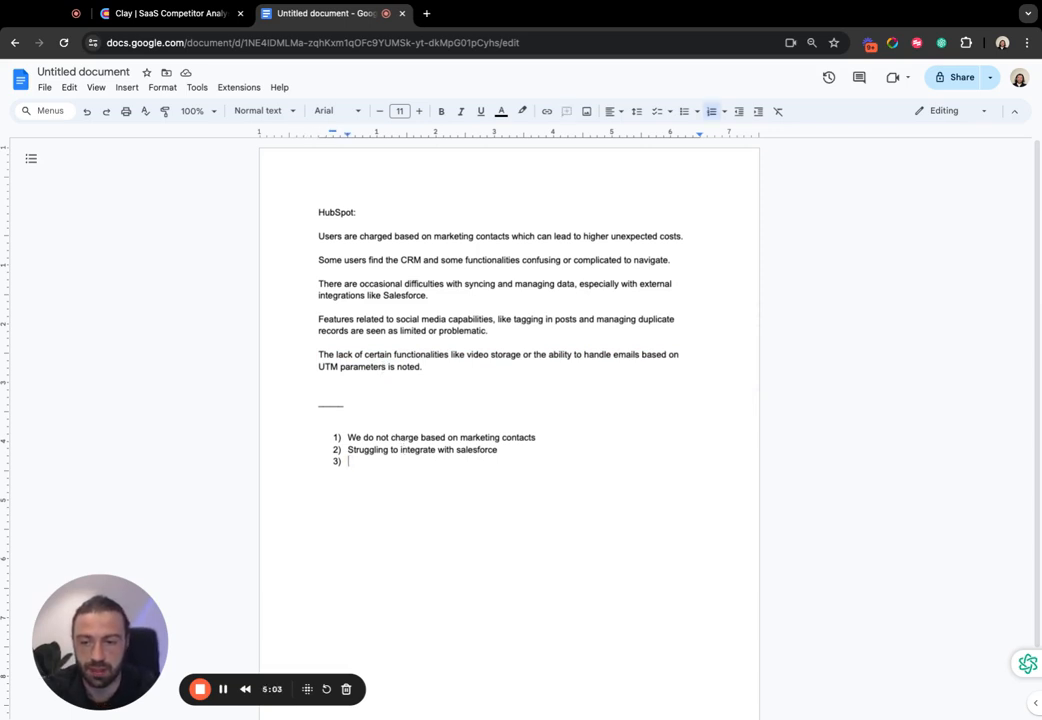
pyautogui.write("Can't store videos")
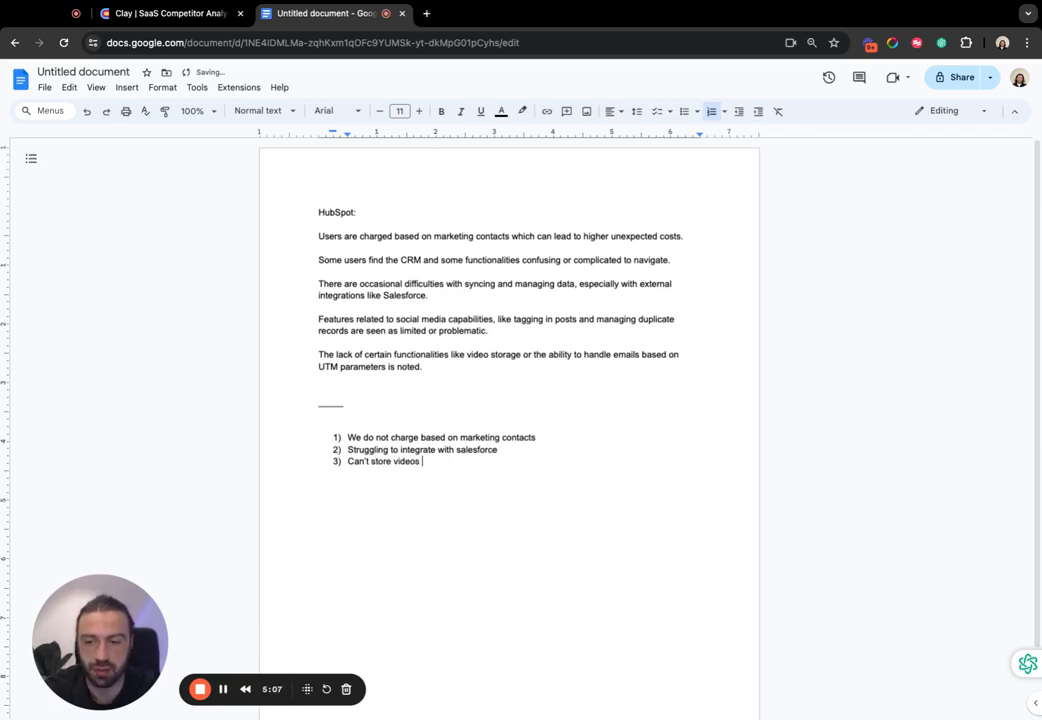
pyautogui.write(' or handle emails ba')
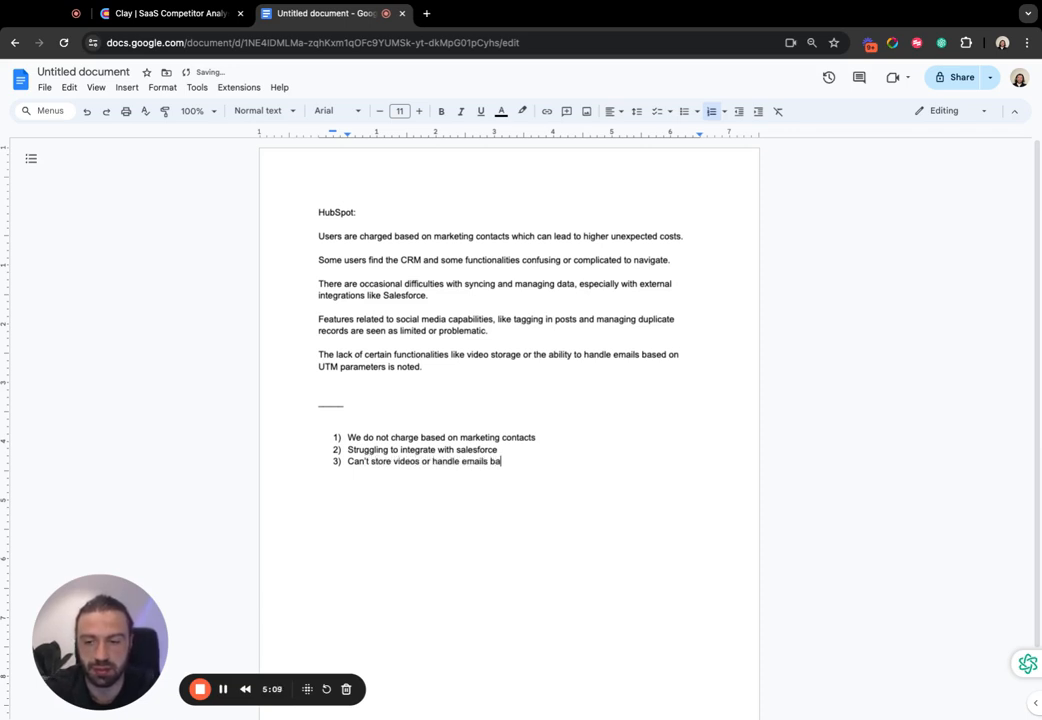
pyautogui.write('sed on UTM parameters')
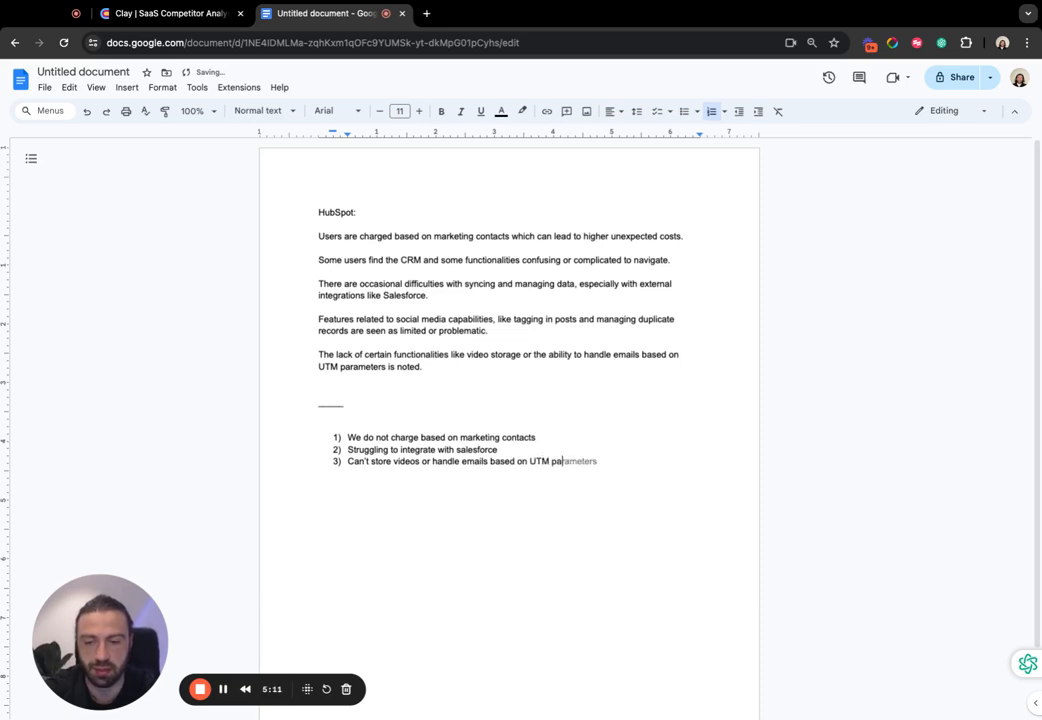
# - Split the third item into "Can't store videos" and a fourth item, "Can't handle emails based on UTM parameters"
pyautogui.click(421, 461)
pyautogui.press('Delete')
pyautogui.press('Delete')
pyautogui.press('Delete')
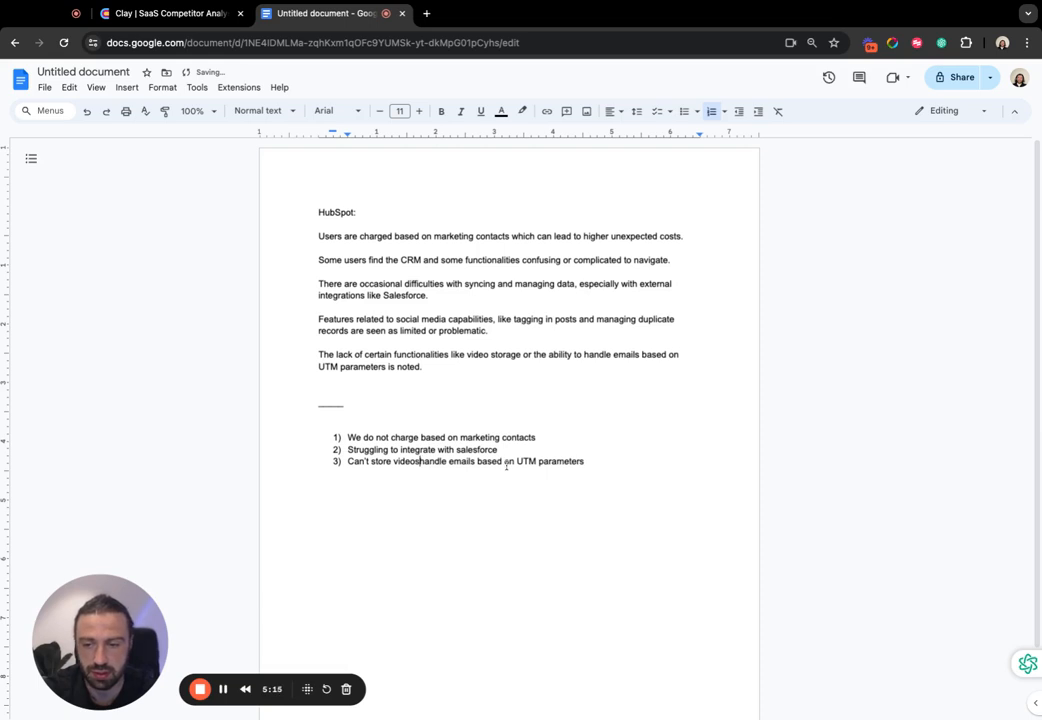
pyautogui.press('Return')
pyautogui.write("Can't")
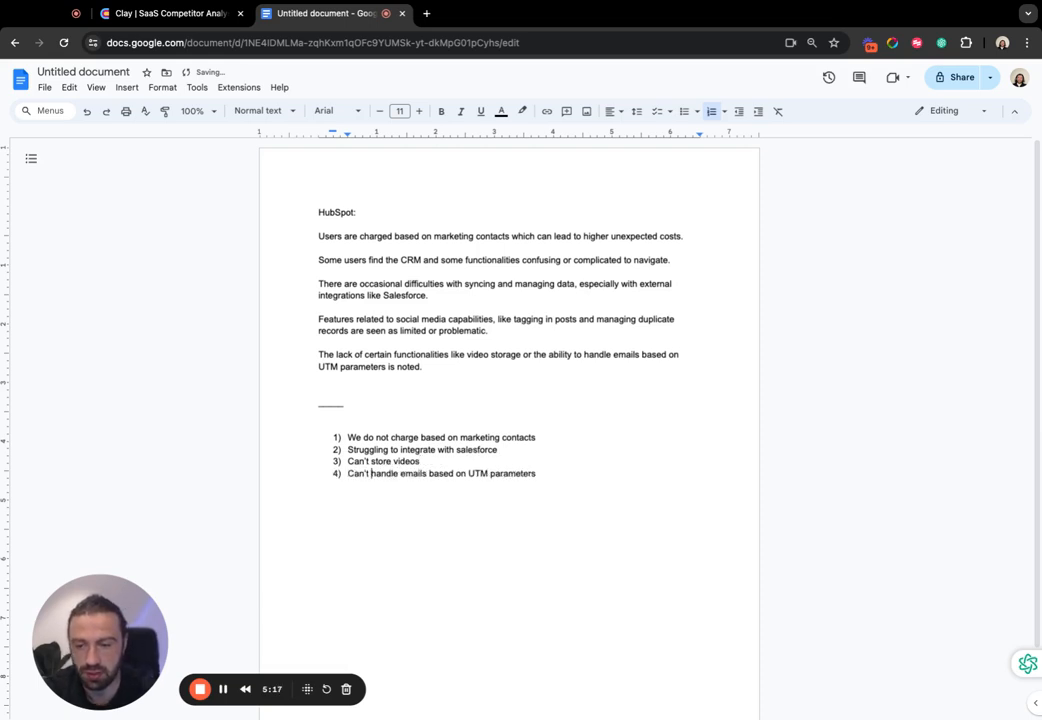
# - End the numbered list after its fourth item, on UTM parameters, and leave blank lines below it
pyautogui.click(574, 476)
pyautogui.press('Return')
pyautogui.press('Return')
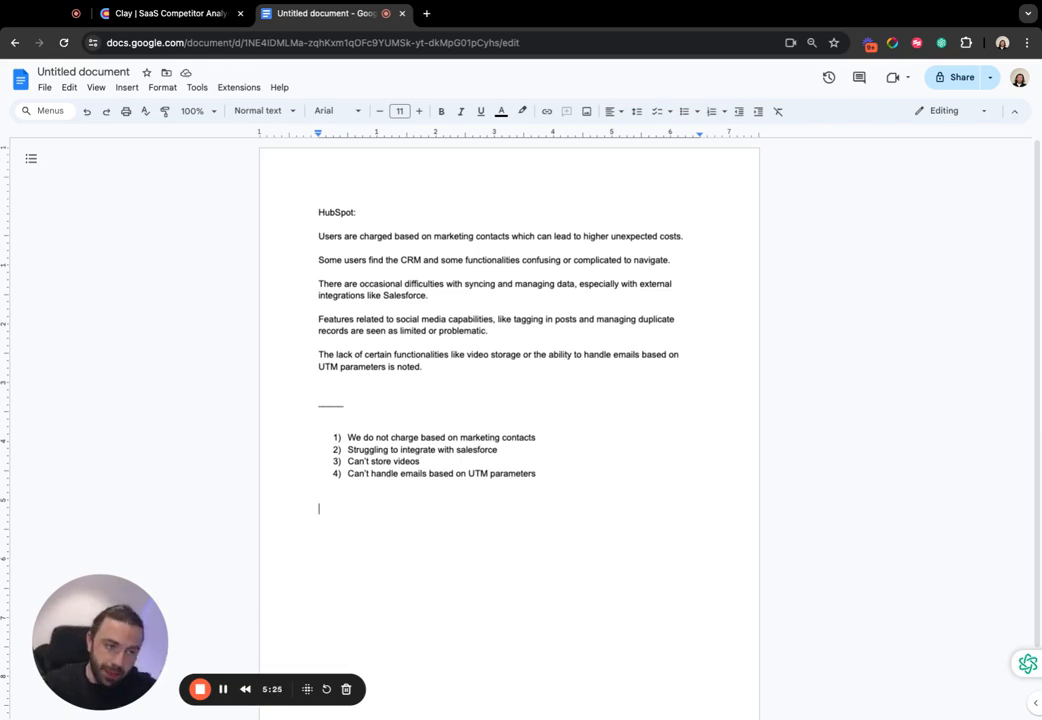
pyautogui.moveTo(552, 479); pyautogui.dragTo(346, 437)
pyautogui.moveTo(569, 480); pyautogui.dragTo(569, 475)
pyautogui.click(571, 484)
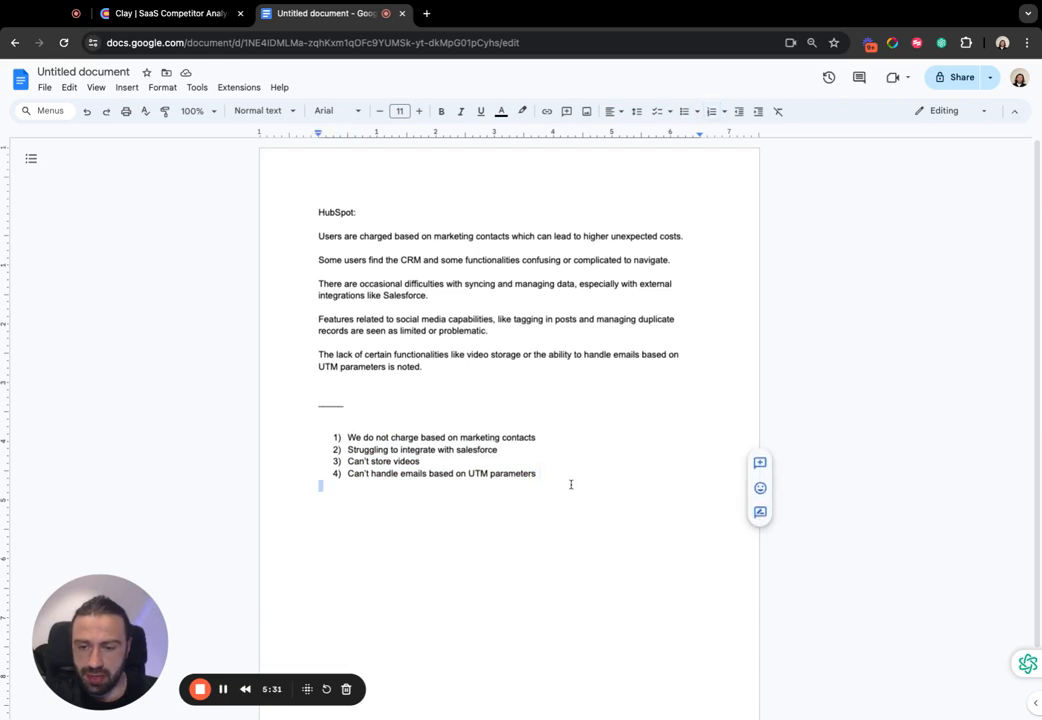
pyautogui.press('Return')
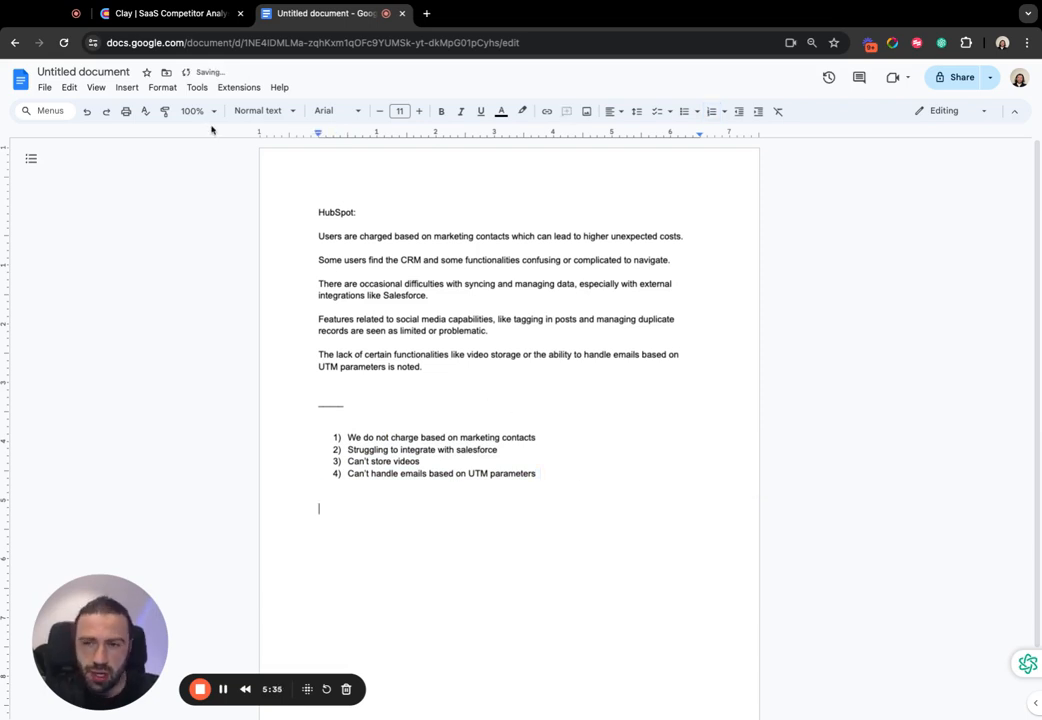
# - Switch to the Clay table and expand the response in row 10's Poke The Bear Questions cell
pyautogui.click(172, 16)
pyautogui.click(1013, 120)
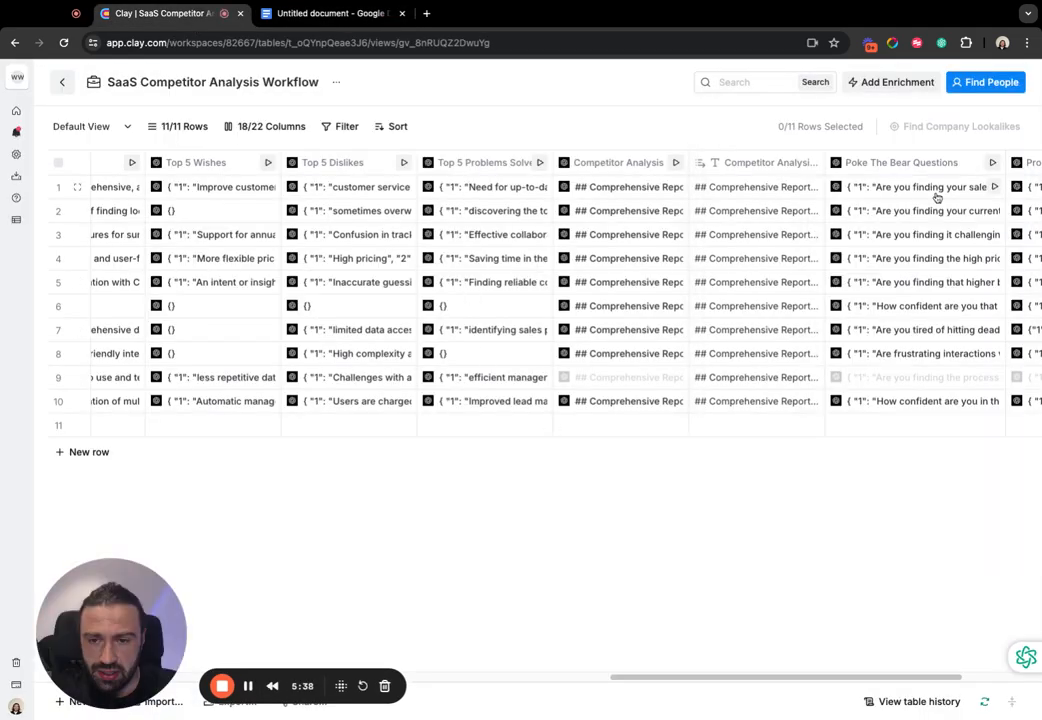
pyautogui.hscroll(4, 672, 362)
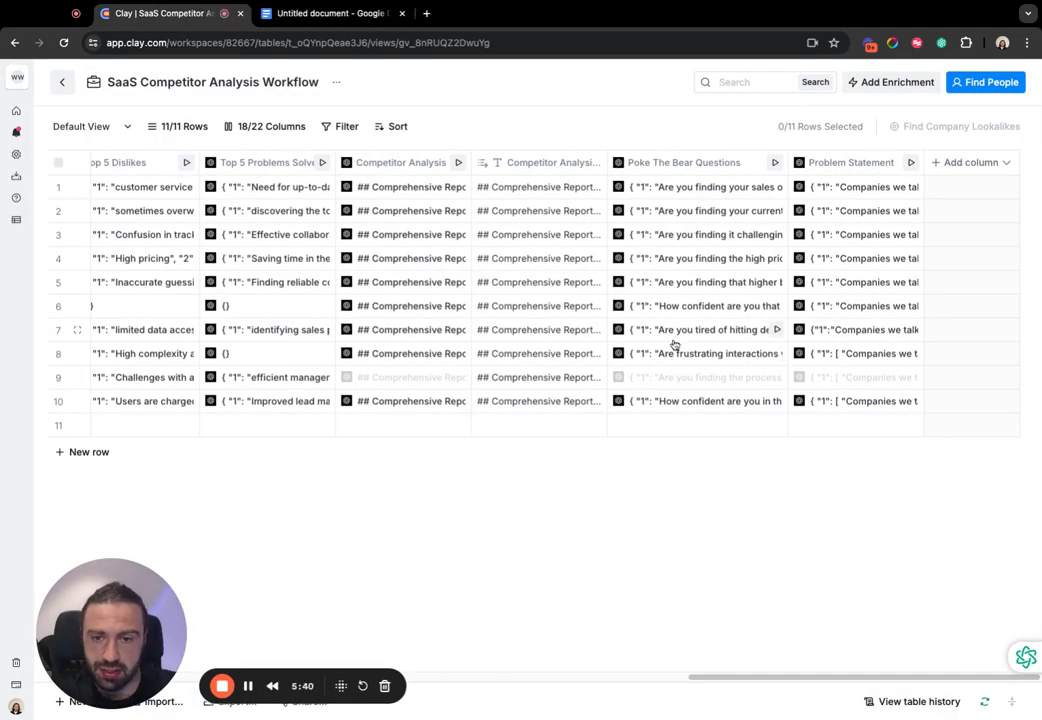
pyautogui.click(695, 405)
pyautogui.click(768, 190)
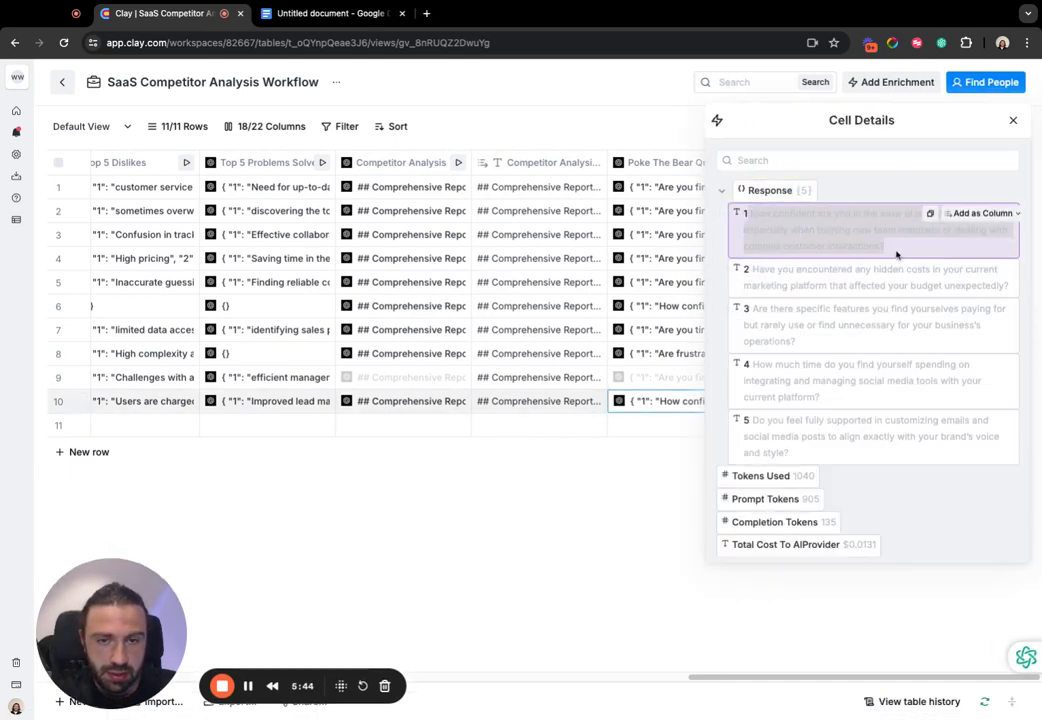
pyautogui.moveTo(891, 252); pyautogui.dragTo(876, 166)
pyautogui.click(868, 192)
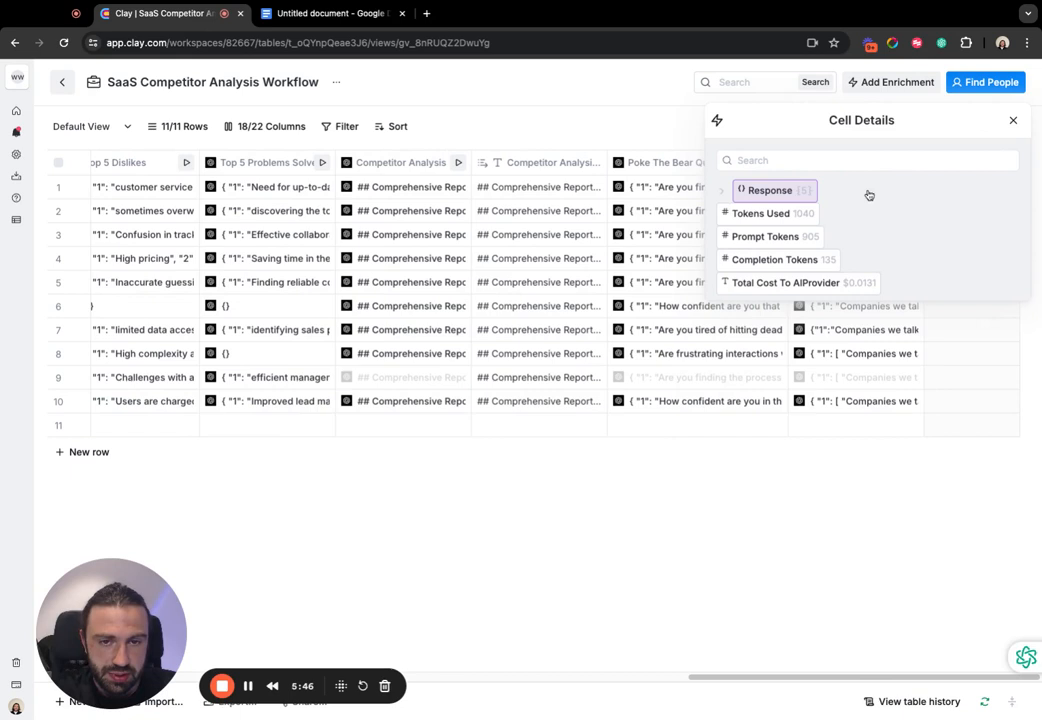
pyautogui.click(812, 196)
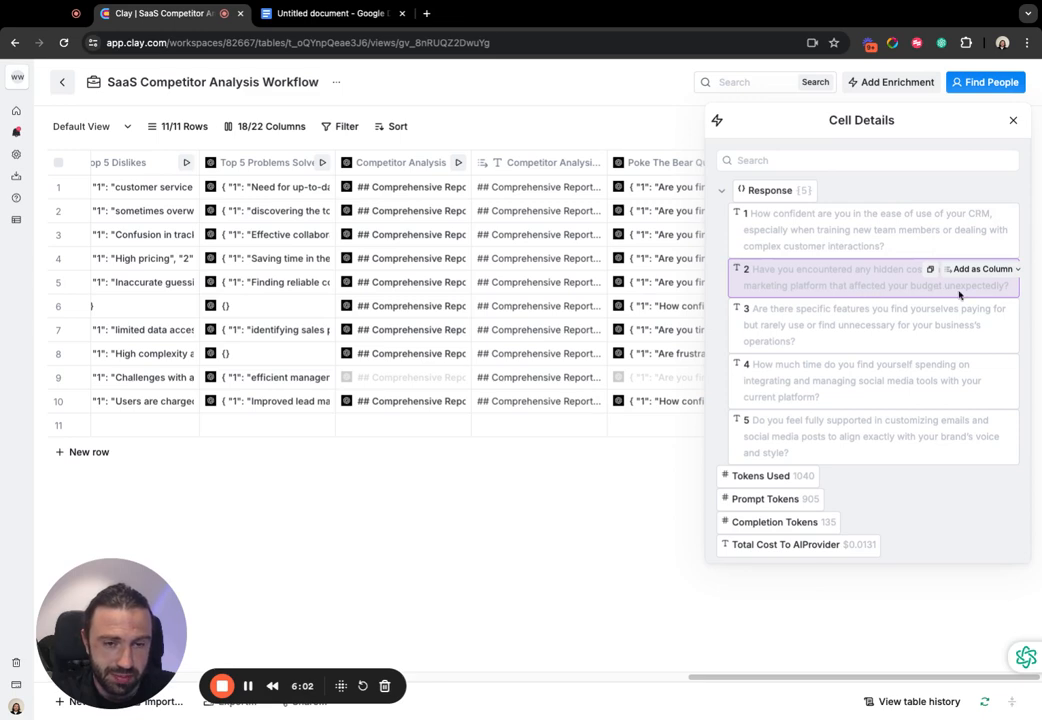
# - Copy the second question, on hidden marketing platform costs, and paste it as unformatted text below the list in the Google Doc
pyautogui.moveTo(1011, 292); pyautogui.dragTo(767, 271)
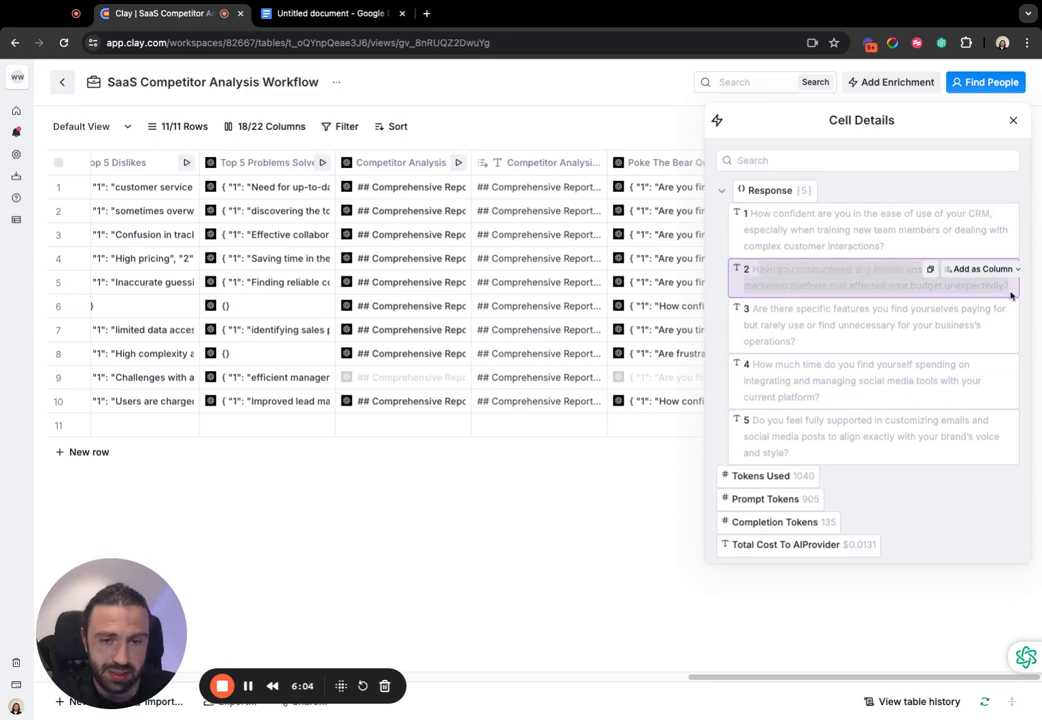
pyautogui.click(297, 15)
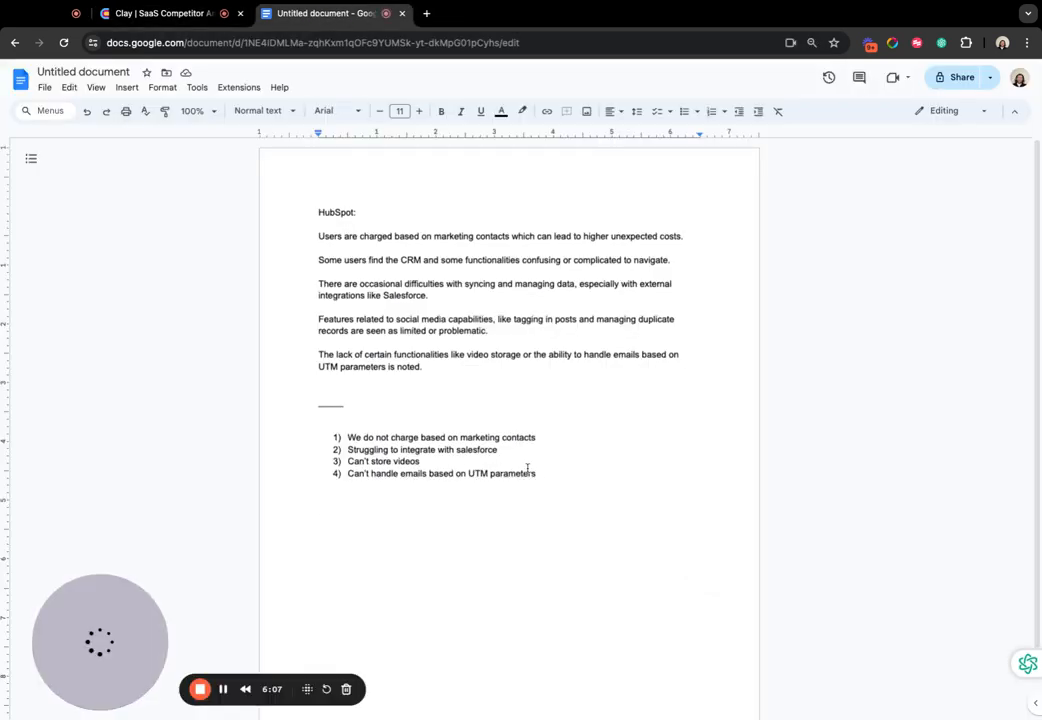
pyautogui.write('Have you encountered any hidden costs in your current marketing platform that affected your budget unexpectedly?')
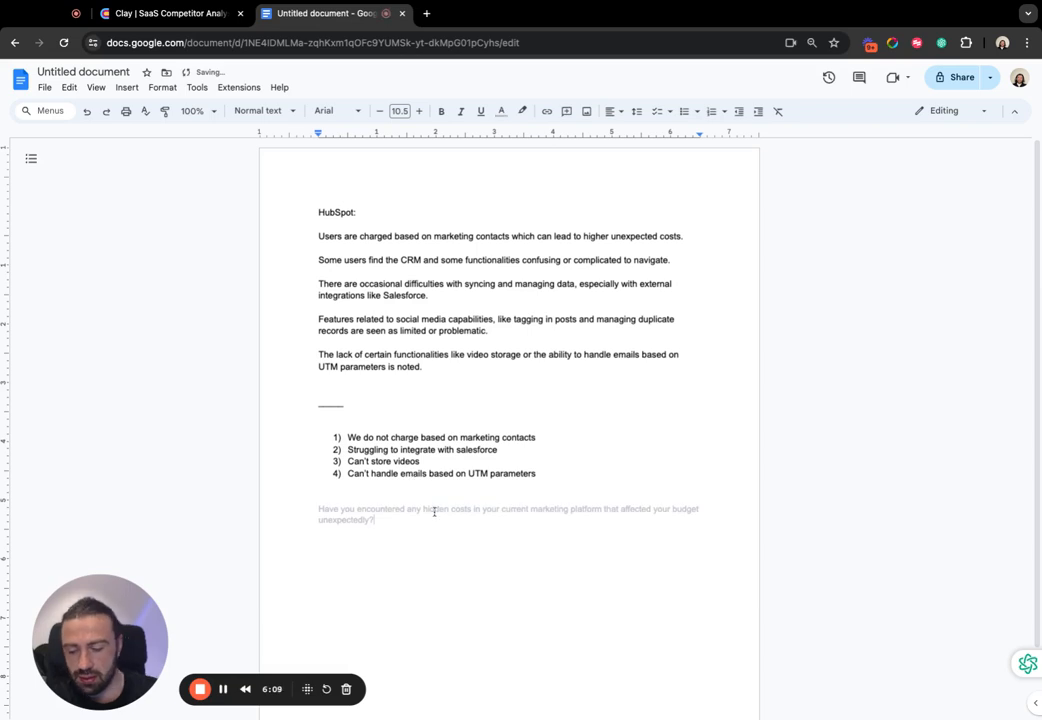
pyautogui.hotkey('ctrl', 'z')
pyautogui.write('Have you encountered any hidden costs in your current marketing platform that affected your budget unexpectedly?')
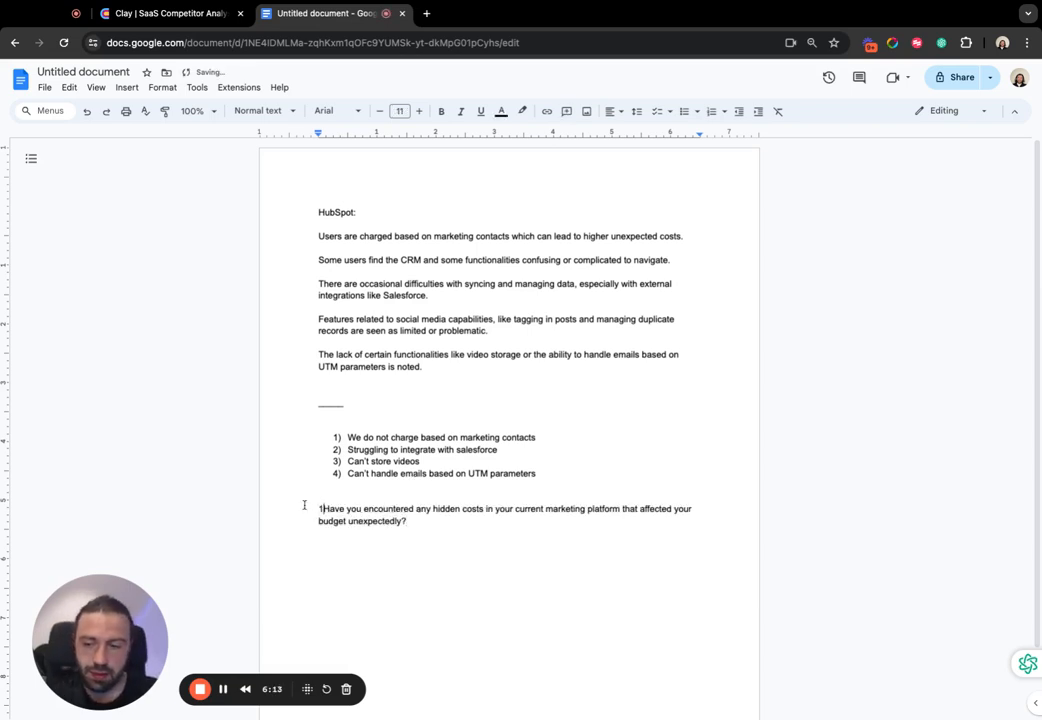
# - Make the pasted hidden-costs question item 1 of a new numbered list and add an empty second item
pyautogui.write('1)')
pyautogui.click(524, 521)
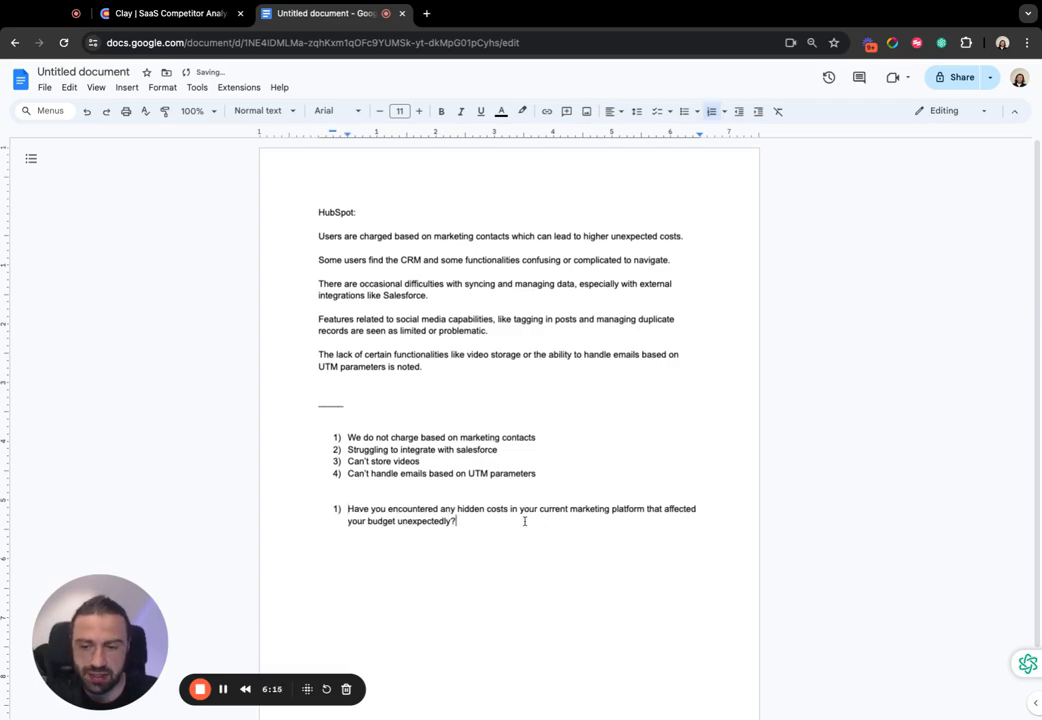
pyautogui.press('Return')
# - Switch to Clay and examine the first group of problem statements in row 10's Problem Statement cell
pyautogui.click(157, 13)
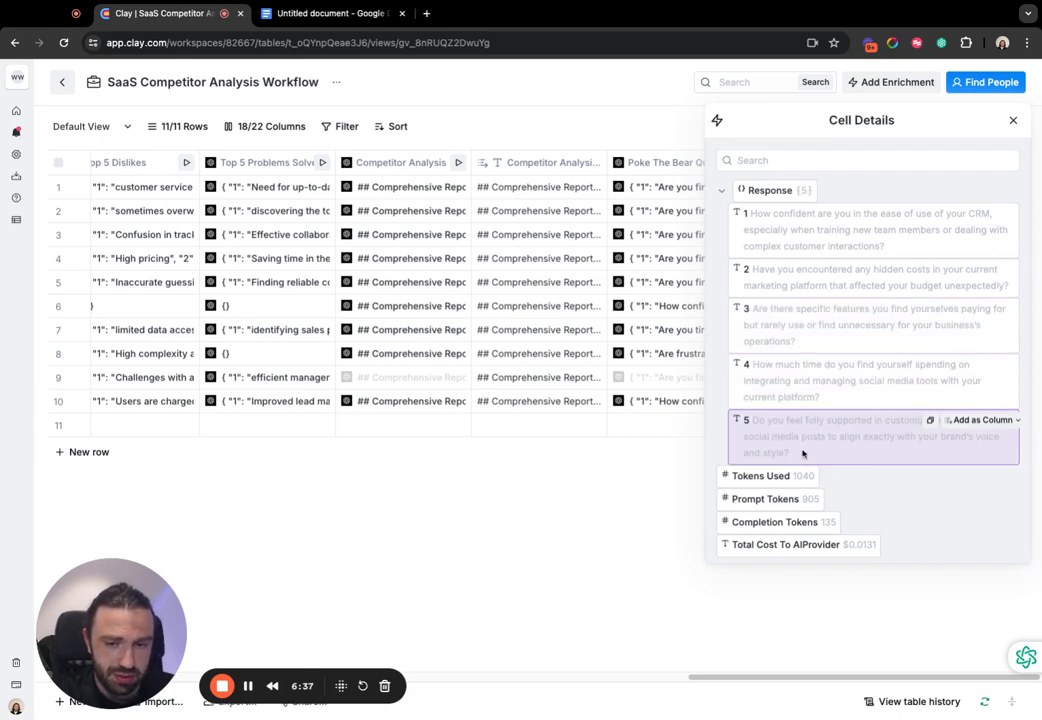
pyautogui.click(1015, 121)
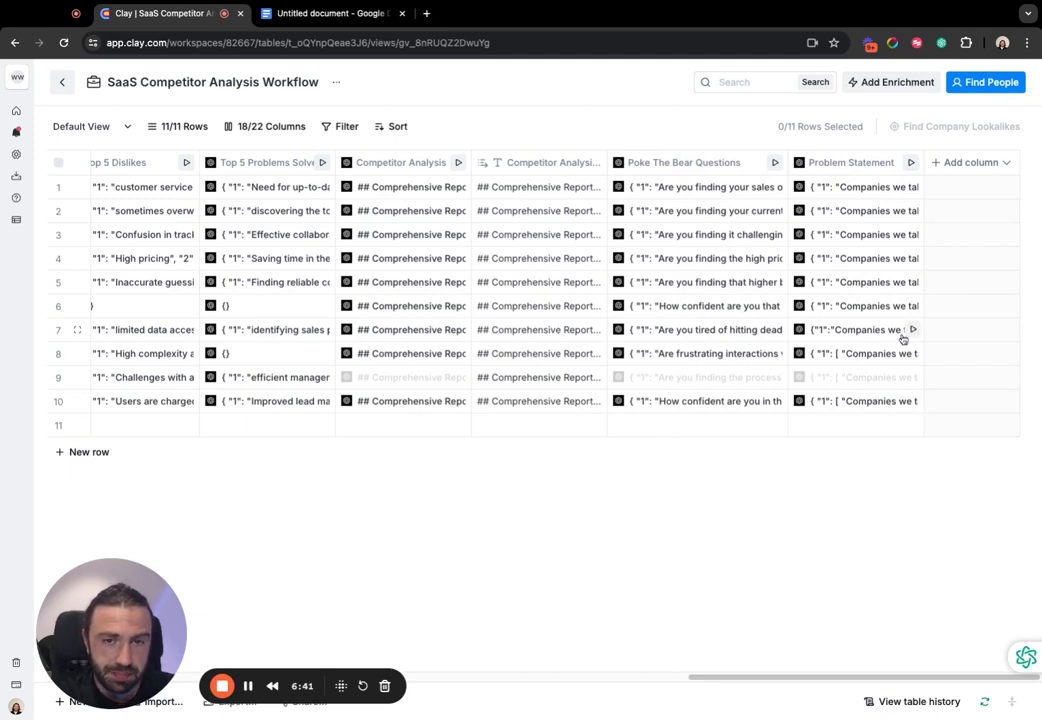
pyautogui.click(863, 403)
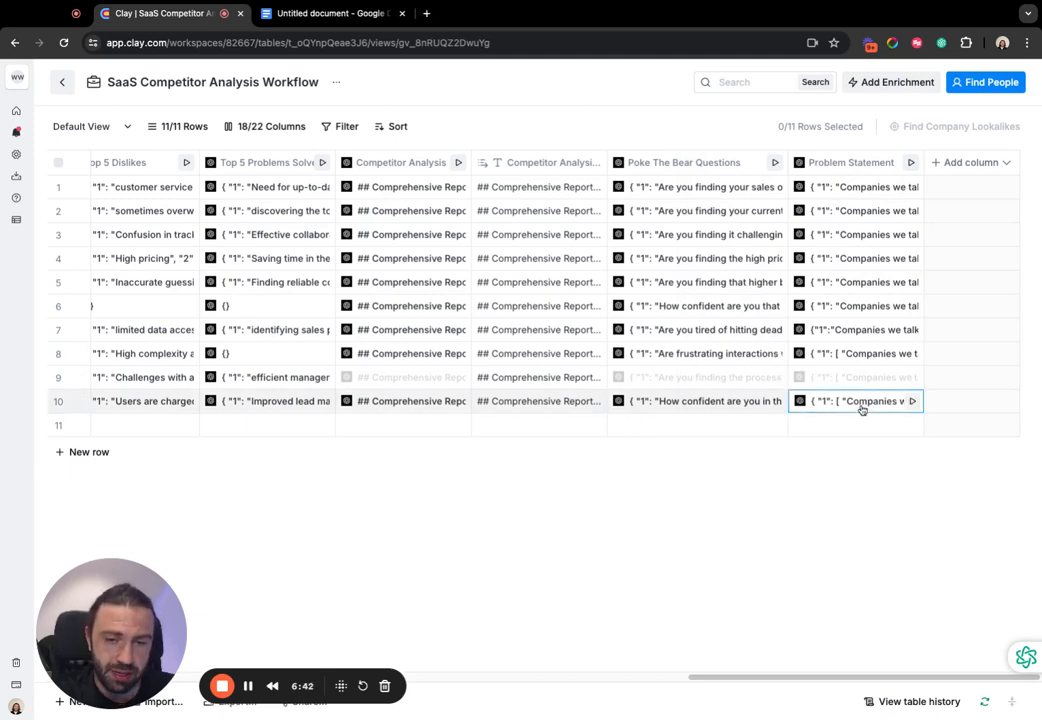
pyautogui.click(770, 192)
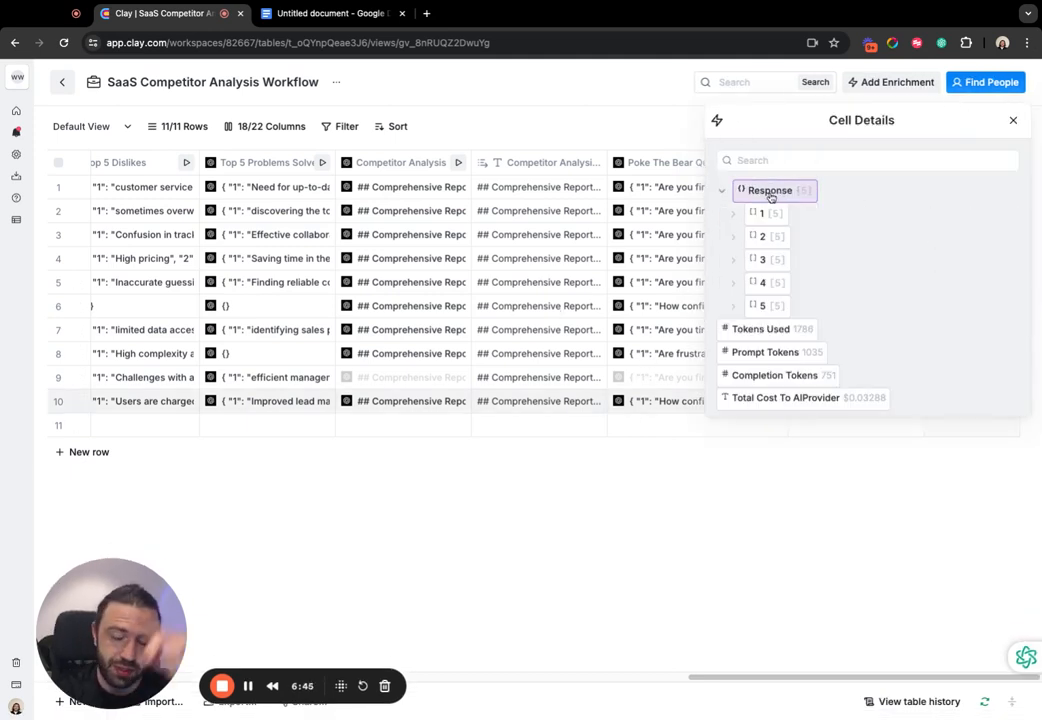
pyautogui.click(735, 213)
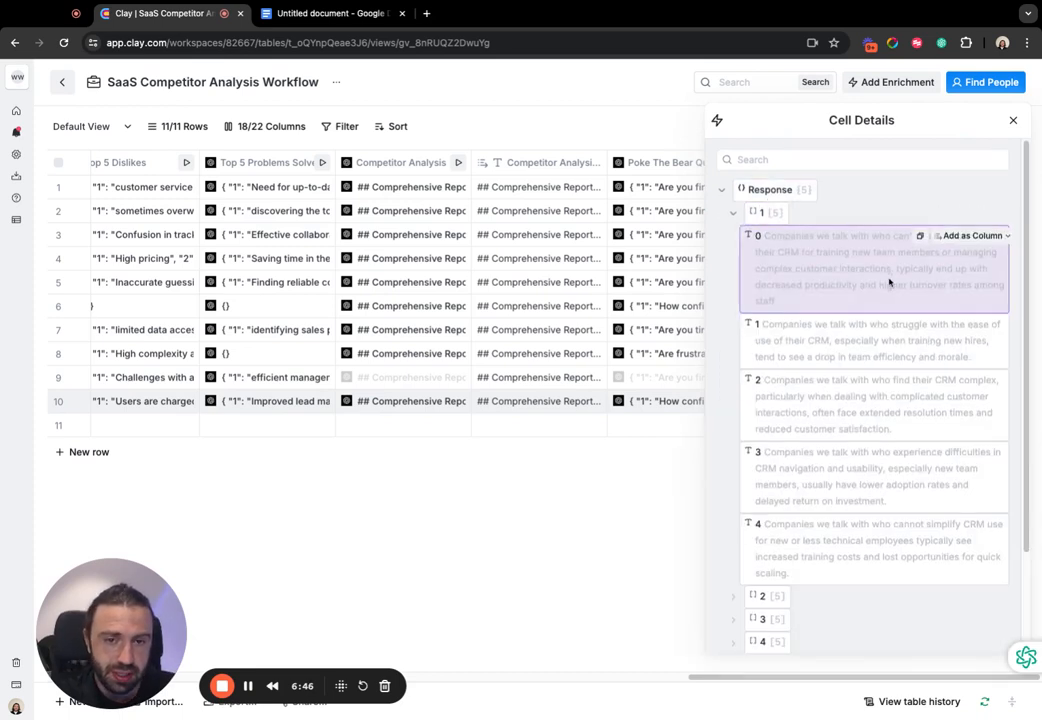
pyautogui.scroll(-2, 806, 318)
pyautogui.scroll(2, 806, 318)
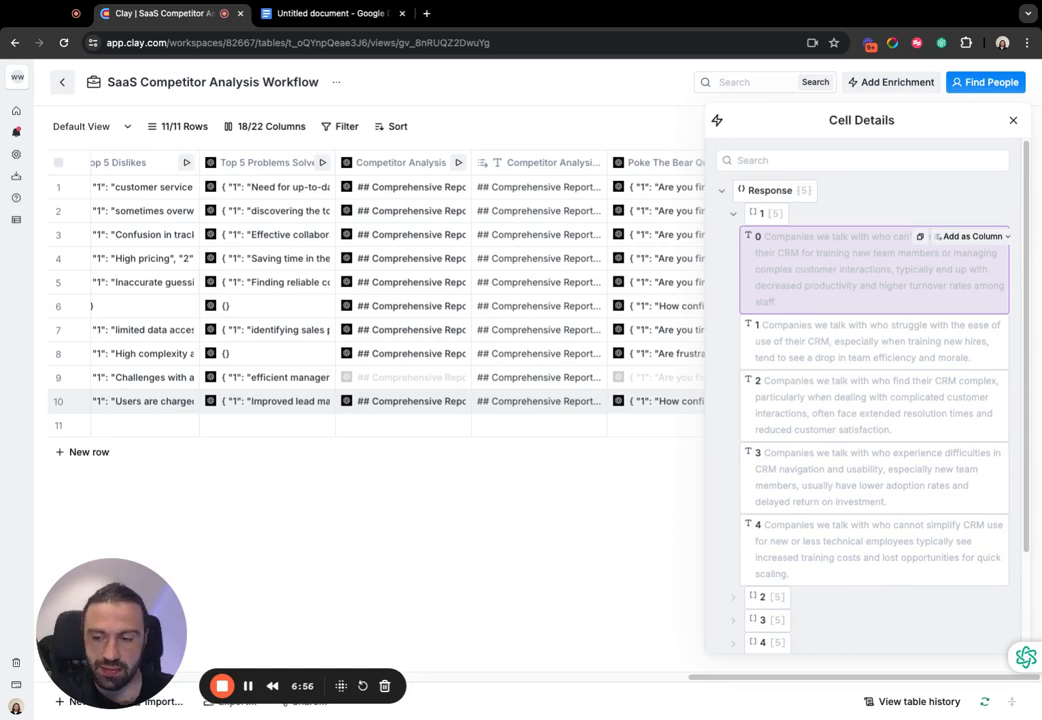
pyautogui.scroll(-2, 883, 343)
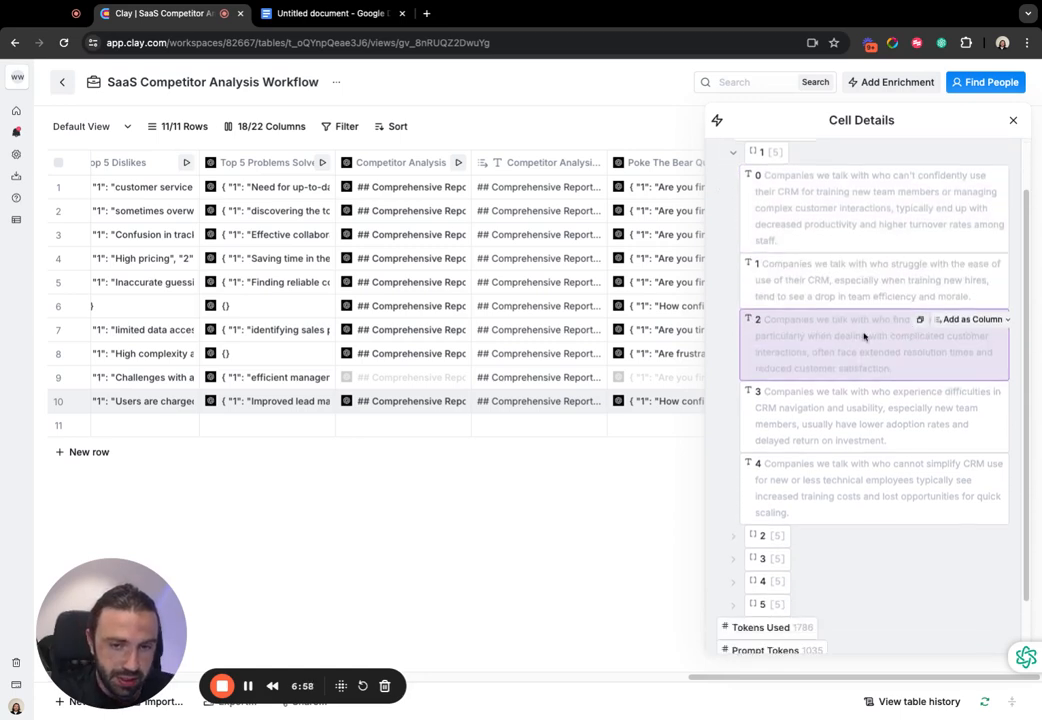
pyautogui.click(325, 13)
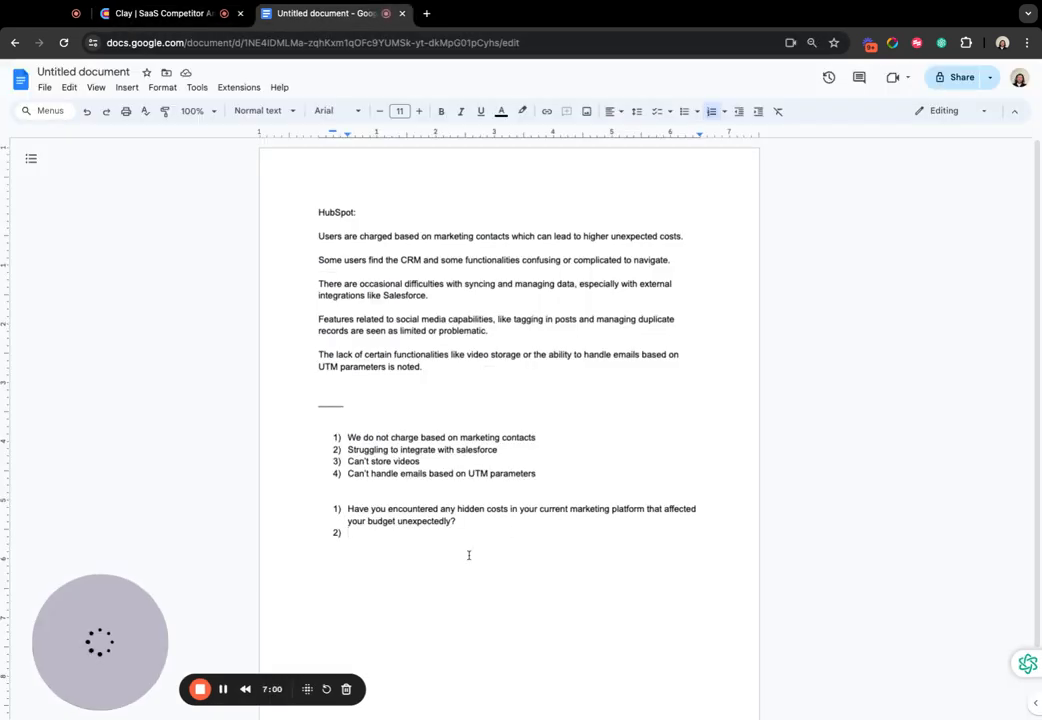
pyautogui.click(193, 12)
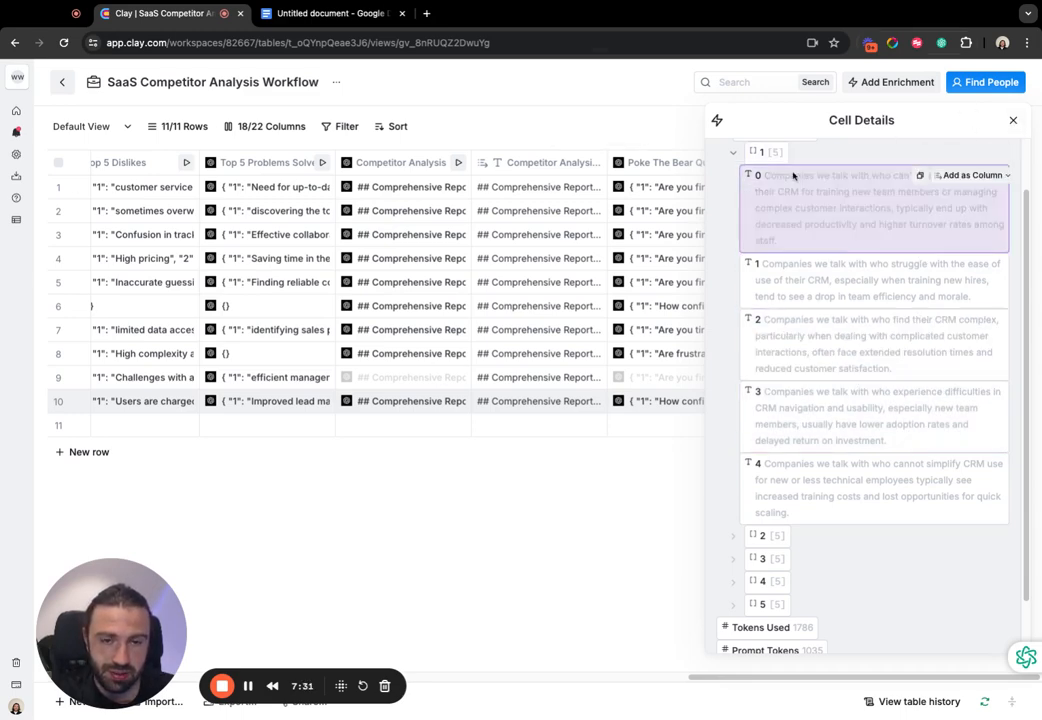
# - Return to the Google Doc, remove the empty second item to end the question list, and add a blank line below
pyautogui.click(330, 13)
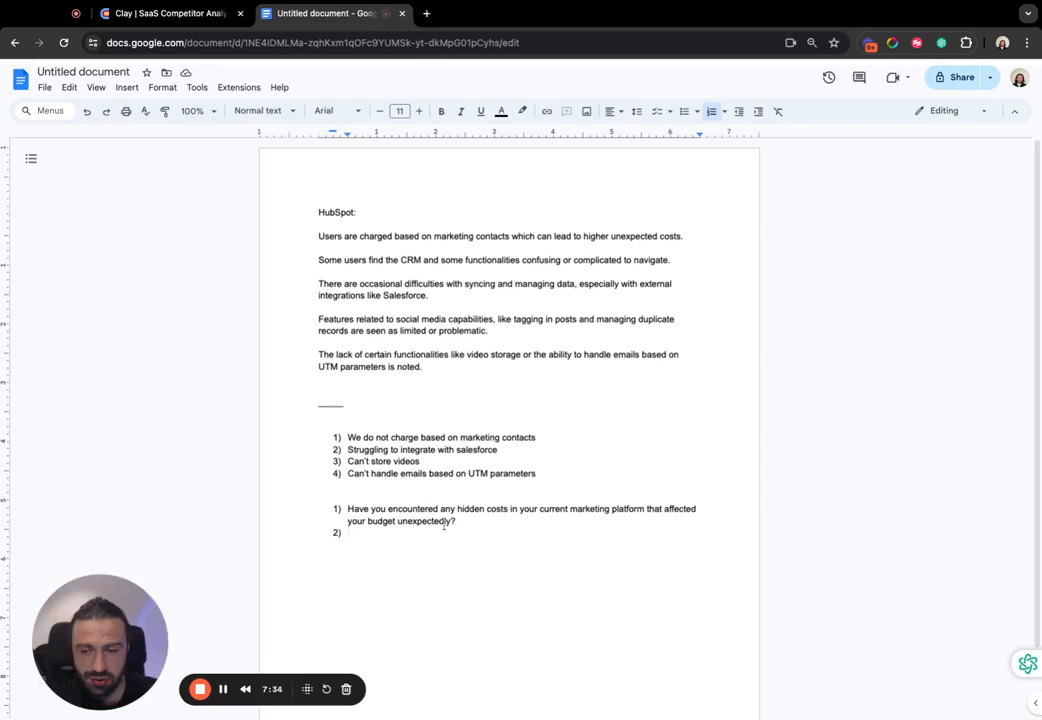
pyautogui.press('Return')
pyautogui.press('Return')
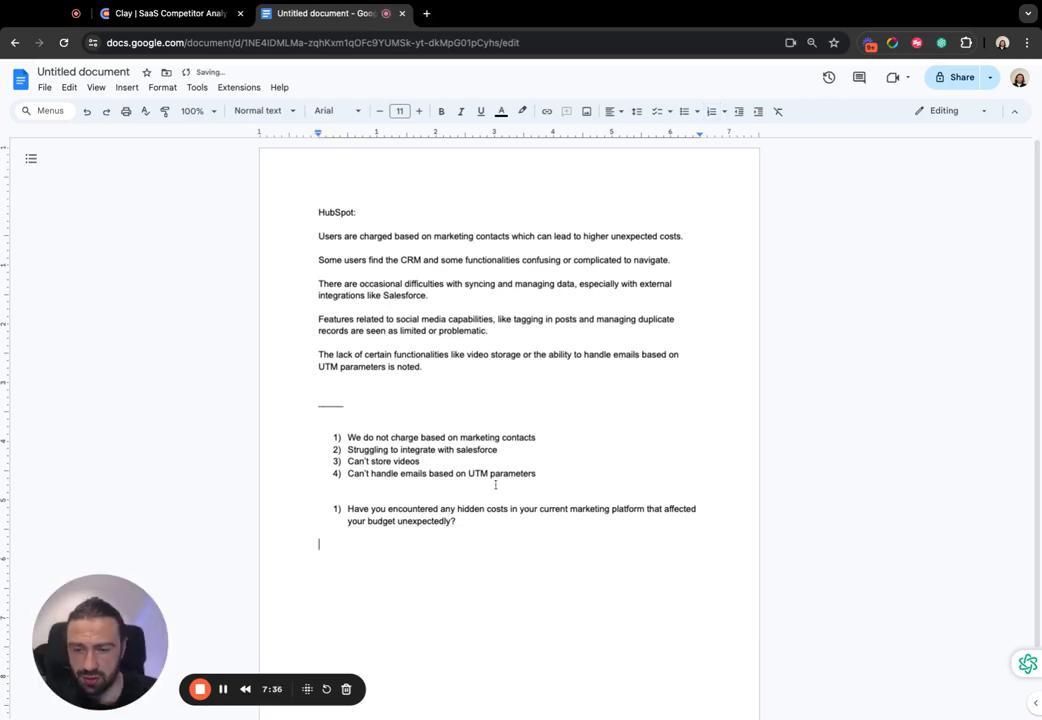
pyautogui.click(629, 498)
pyautogui.moveTo(347, 437)
pyautogui.mouseDown()
pyautogui.moveTo(582, 474)
pyautogui.moveTo(329, 431)
pyautogui.mouseUp()
pyautogui.click(435, 449)
pyautogui.click(523, 466)
pyautogui.moveTo(402, 416); pyautogui.dragTo(355, 426)
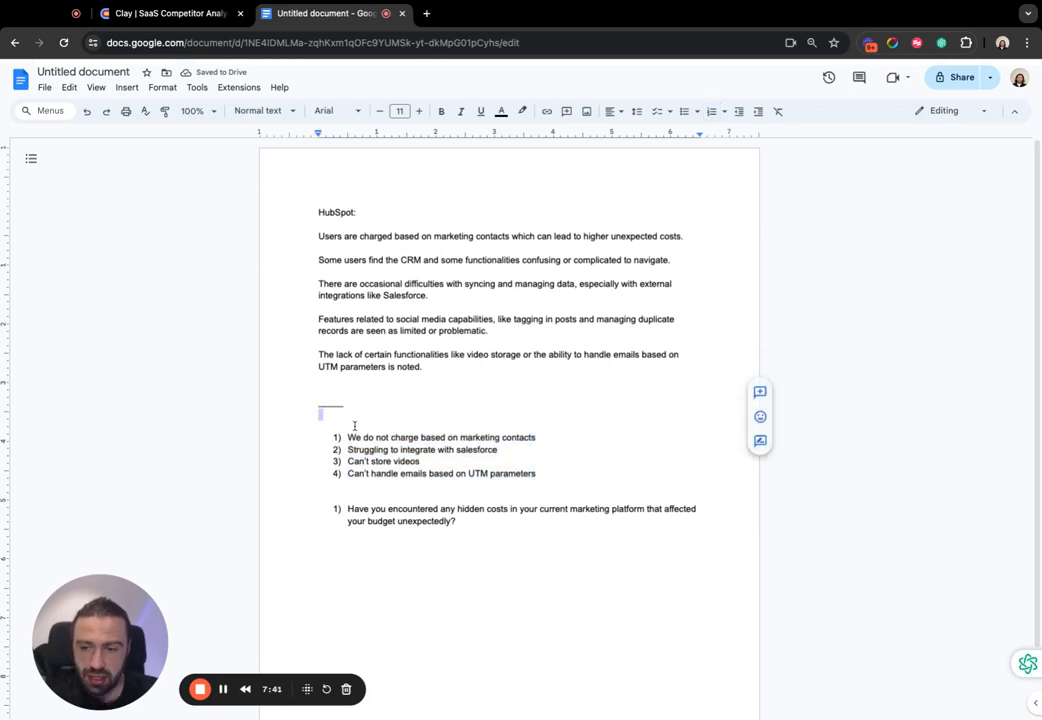
pyautogui.click(355, 426)
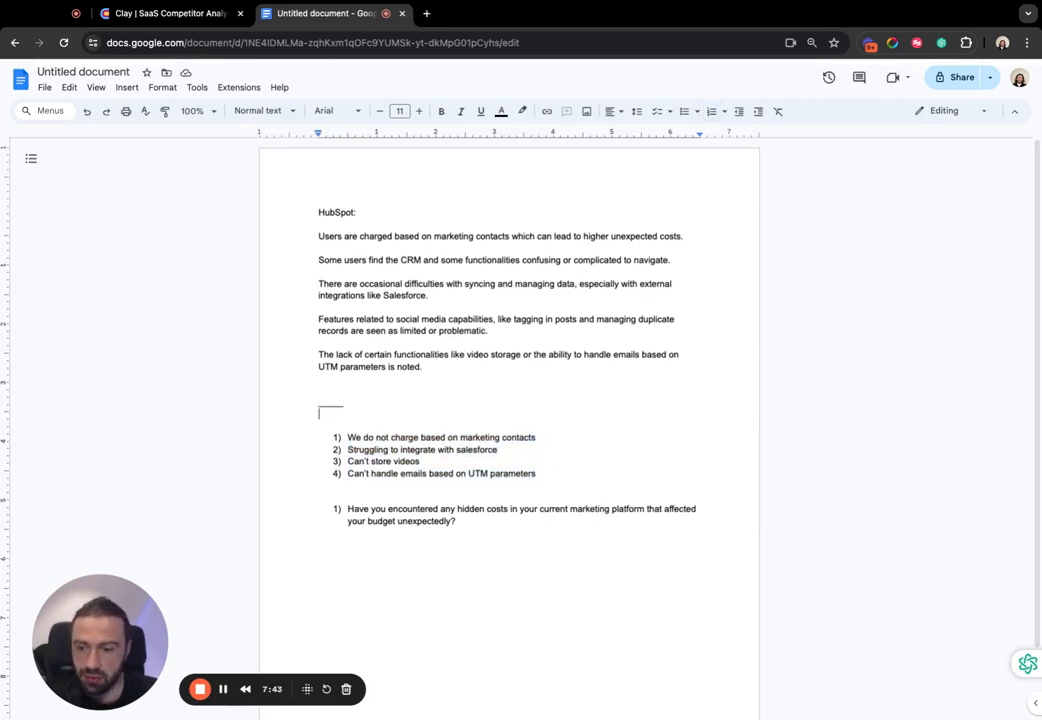
pyautogui.click(224, 693)
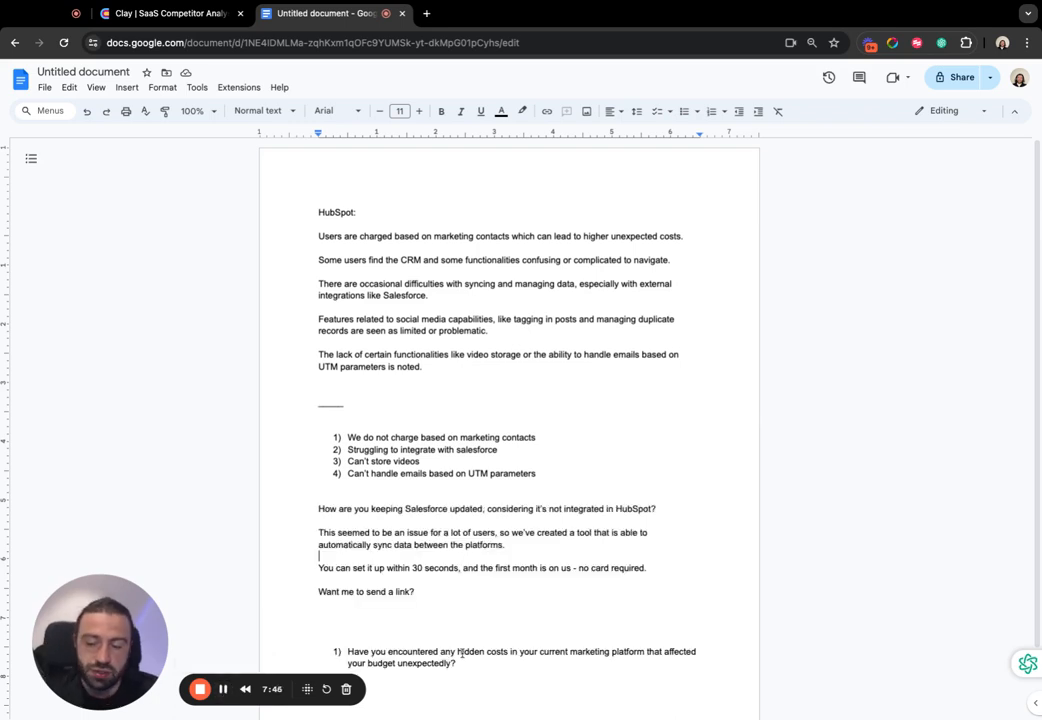
# - Examine the outreach message below the four-item list, especially its opening question about keeping Salesforce updated alongside HubSpot
pyautogui.moveTo(318, 509)
pyautogui.mouseDown()
pyautogui.moveTo(650, 537)
pyautogui.moveTo(581, 612)
pyautogui.moveTo(319, 543)
pyautogui.moveTo(318, 509)
pyautogui.mouseUp()
pyautogui.click(445, 534)
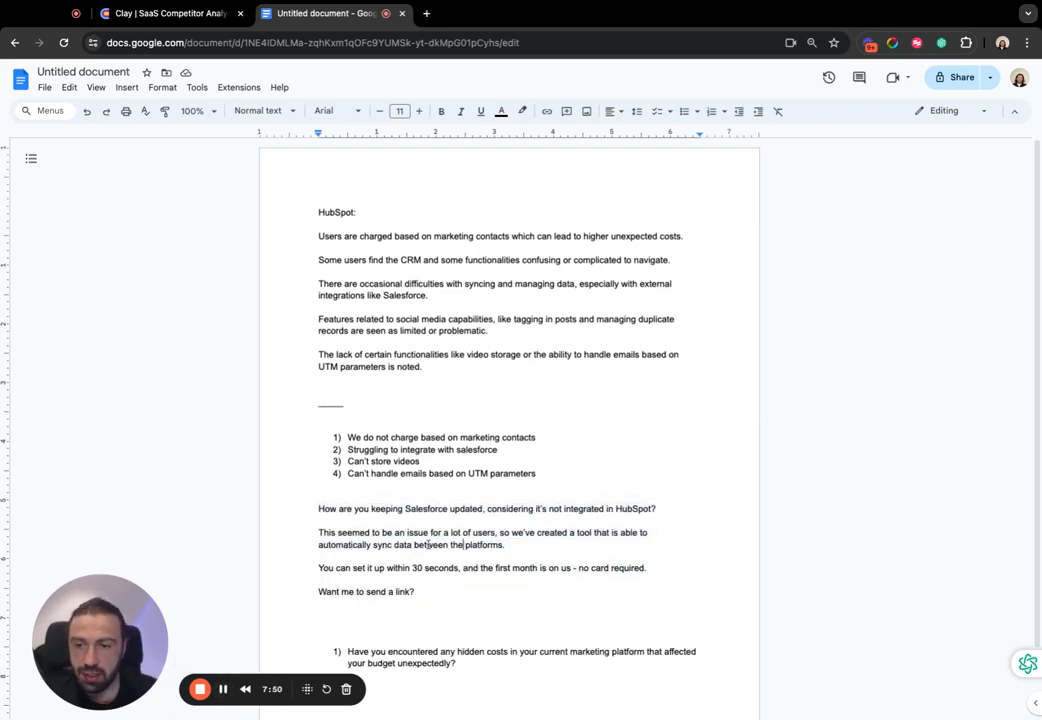
pyautogui.scroll(-2, 470, 531)
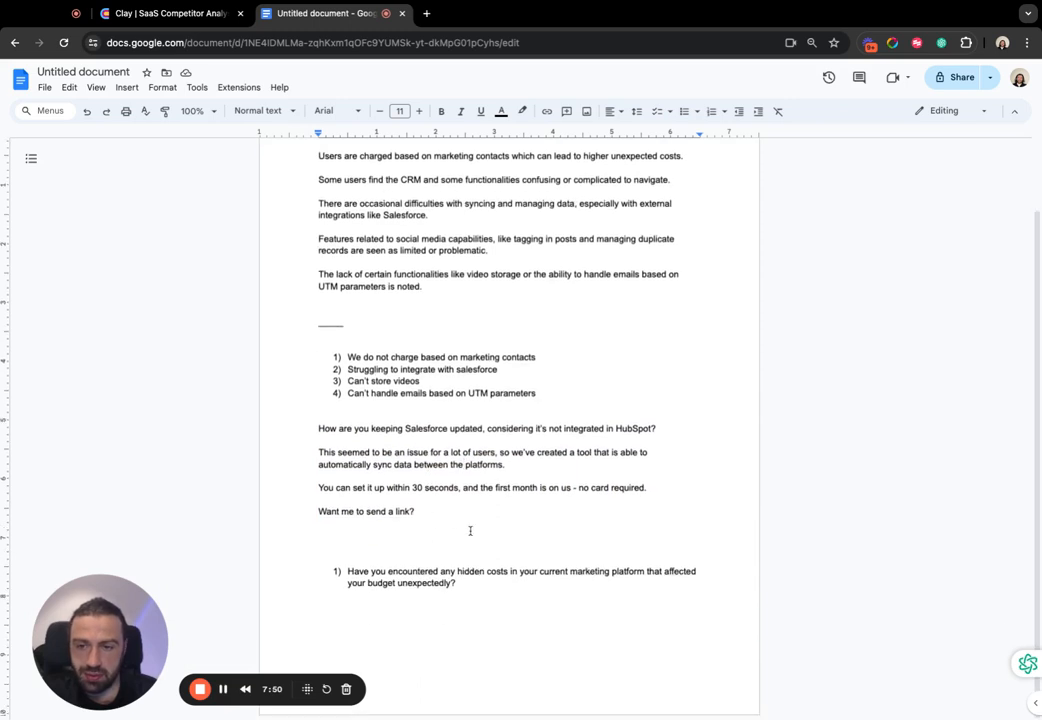
pyautogui.click(326, 314)
pyautogui.click(423, 409)
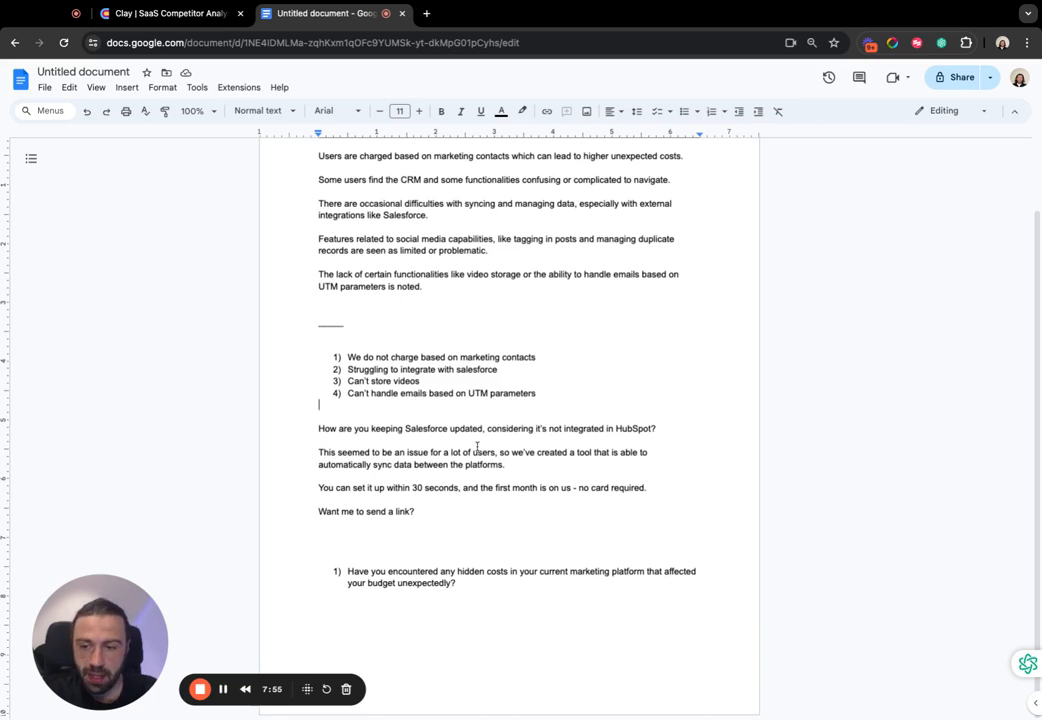
pyautogui.scroll(1, 319, 356)
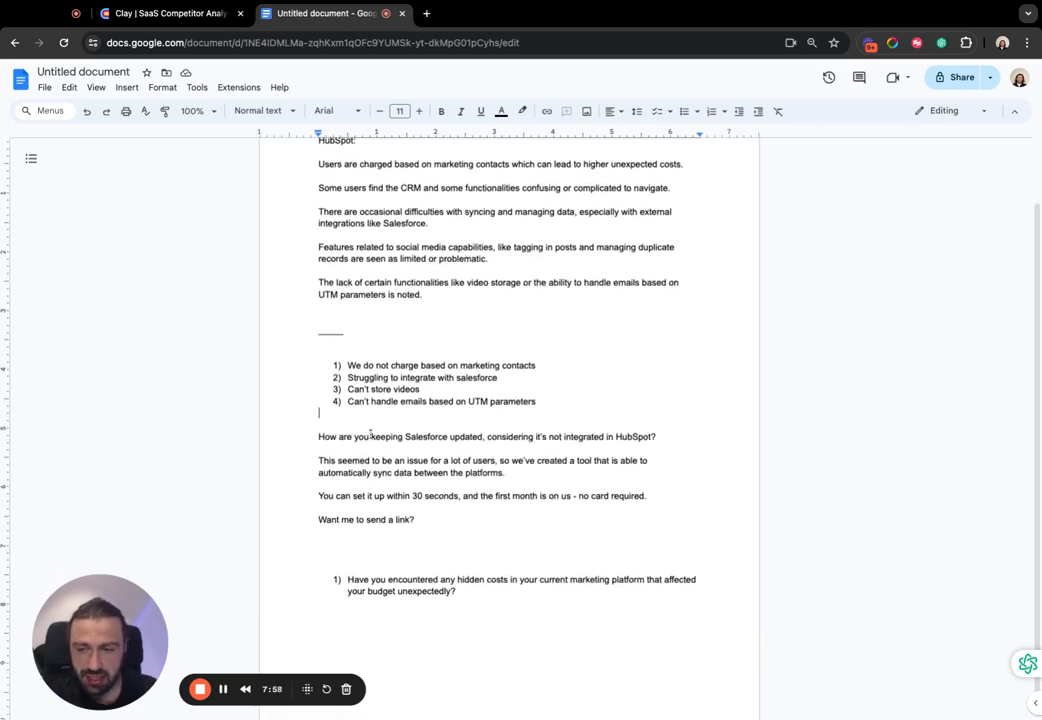
pyautogui.tripleClick(379, 435)
pyautogui.click(524, 441)
pyautogui.tripleClick(480, 435)
pyautogui.click(388, 440)
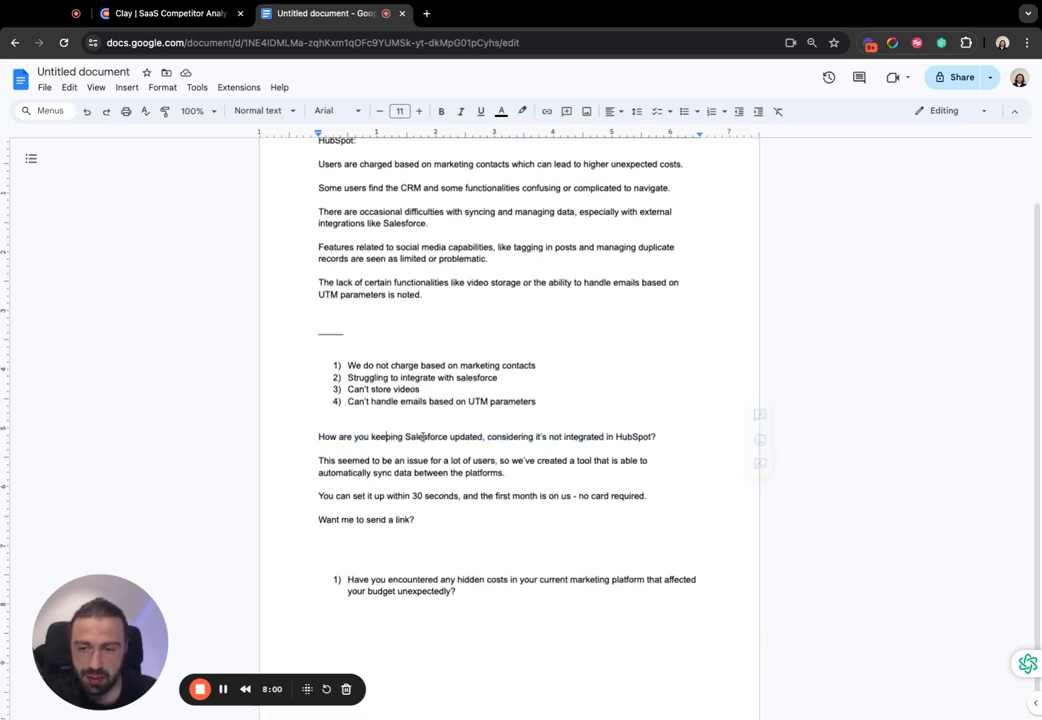
pyautogui.tripleClick(431, 435)
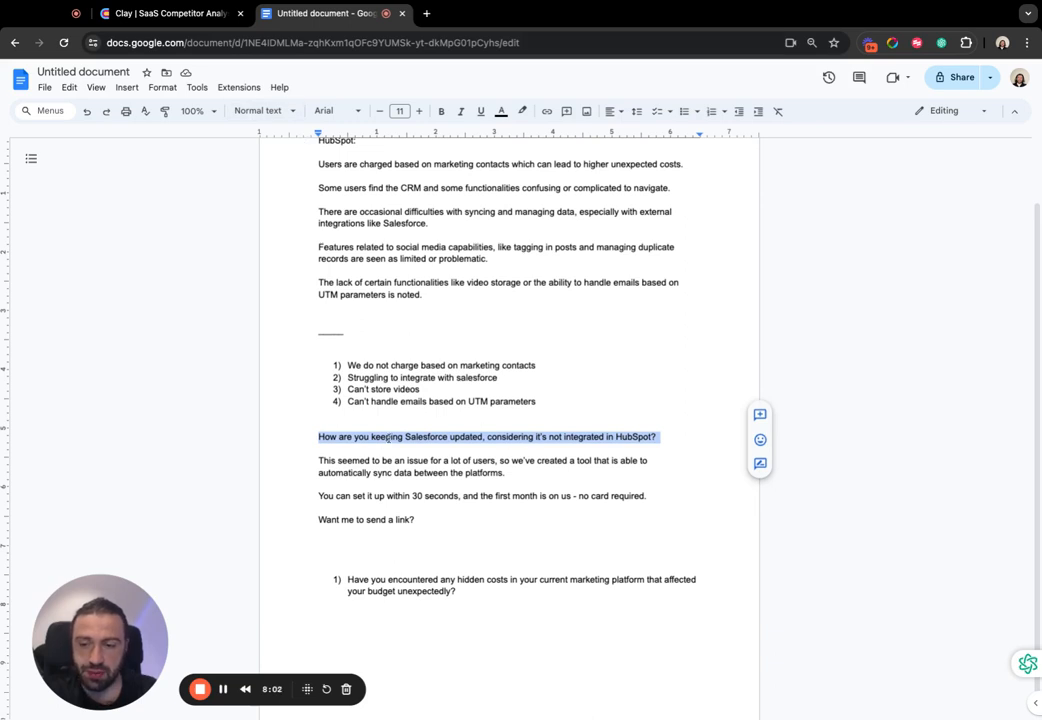
pyautogui.click(406, 437)
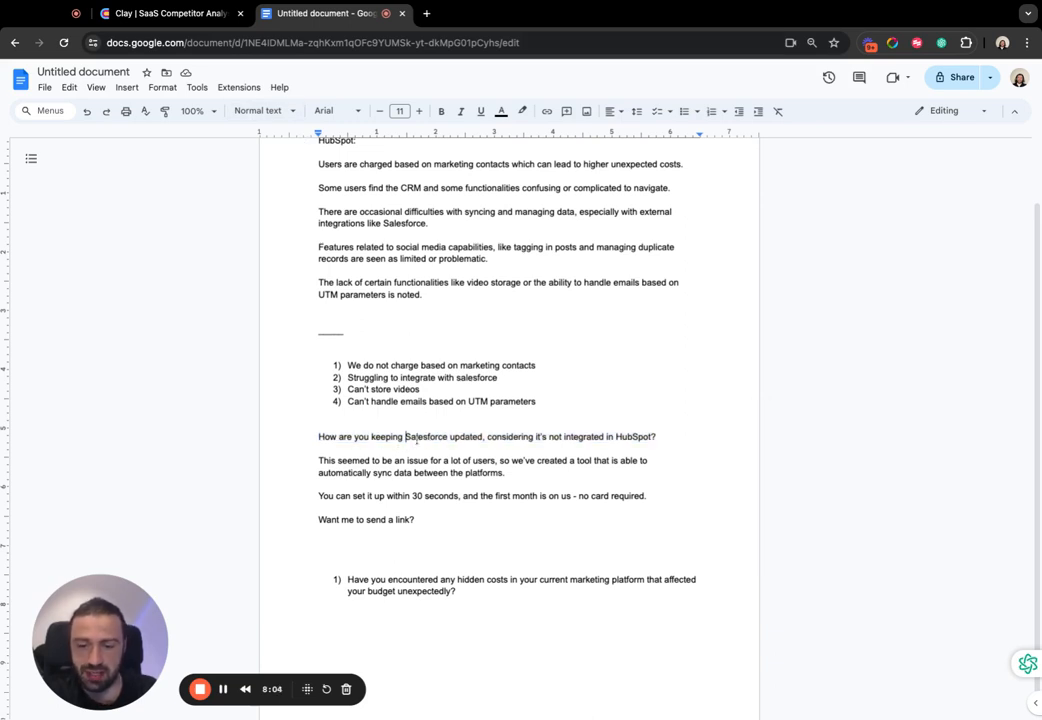
pyautogui.tripleClick(466, 437)
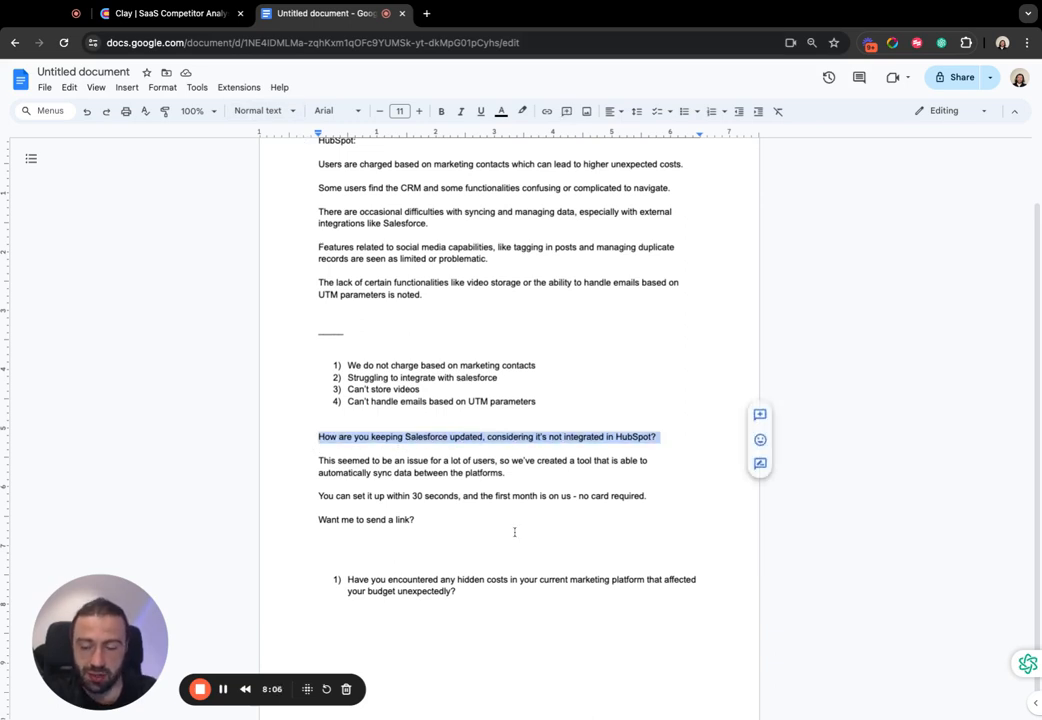
# - Compare the numbered hidden-costs question with the outreach message's opening question about keeping Salesforce updated
pyautogui.tripleClick(403, 582)
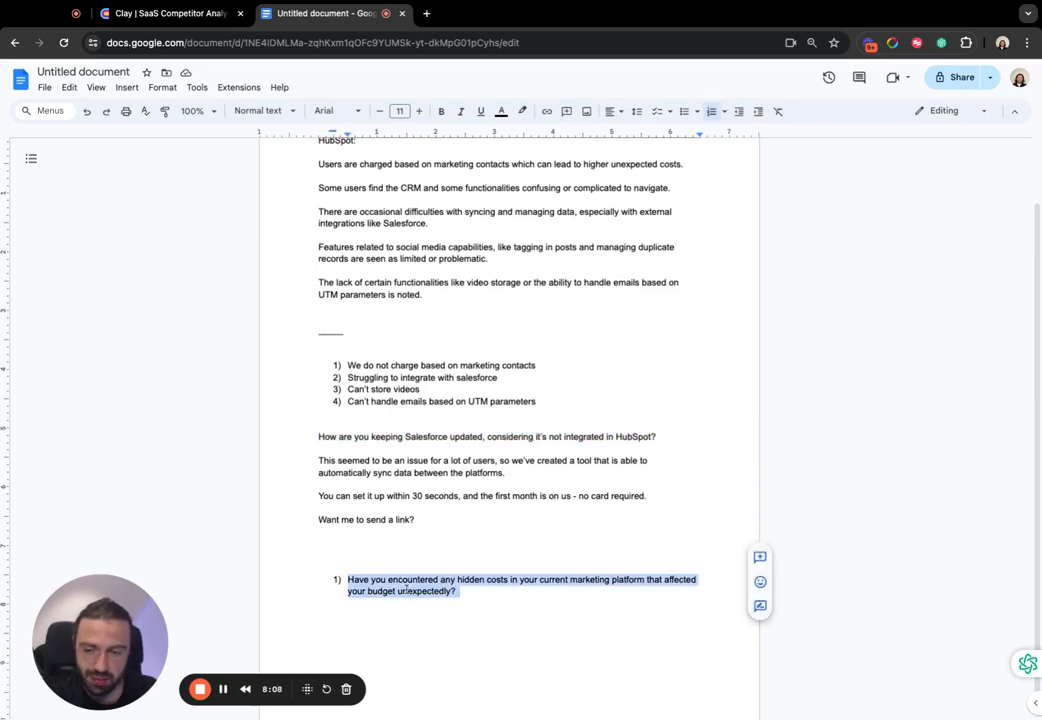
pyautogui.tripleClick(440, 437)
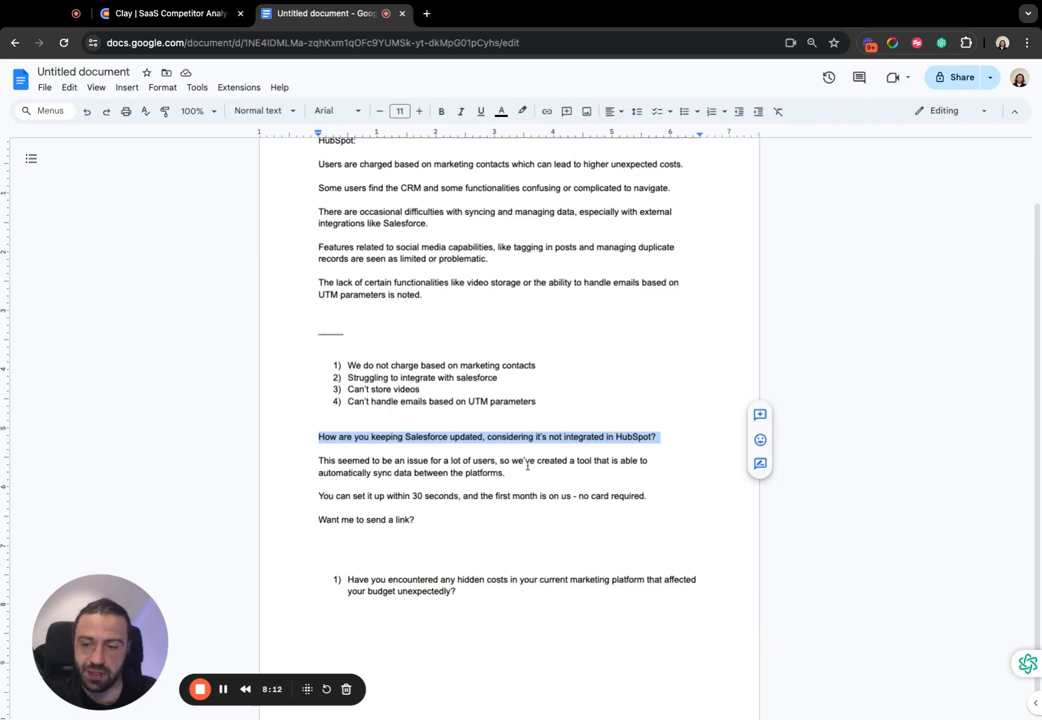
pyautogui.click(386, 456)
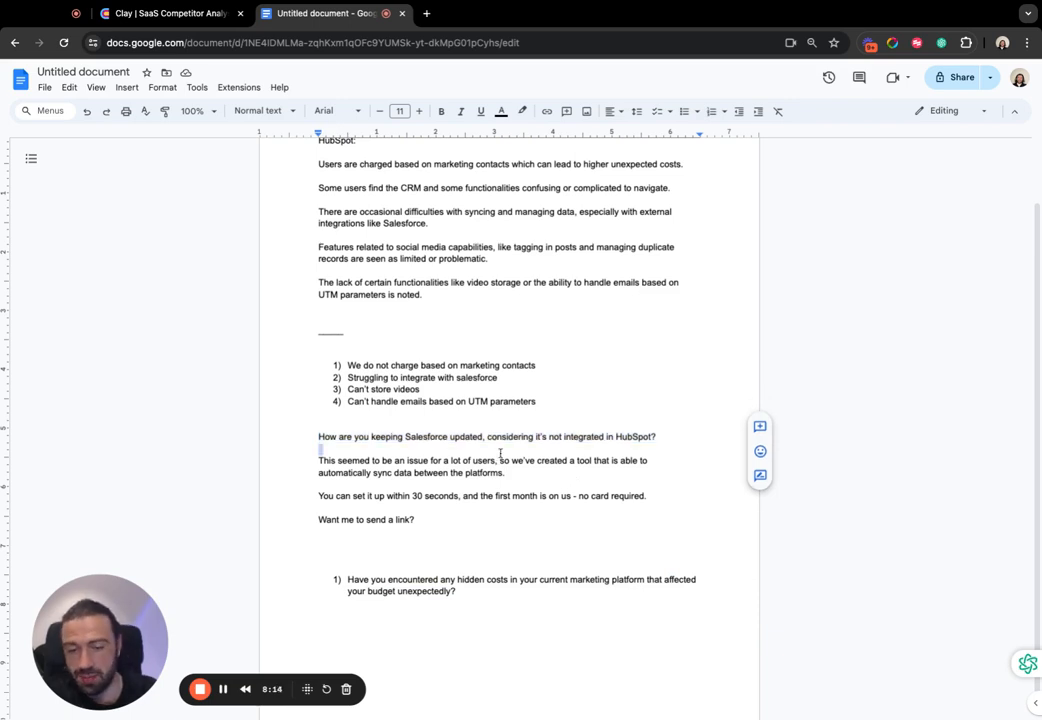
pyautogui.tripleClick(512, 440)
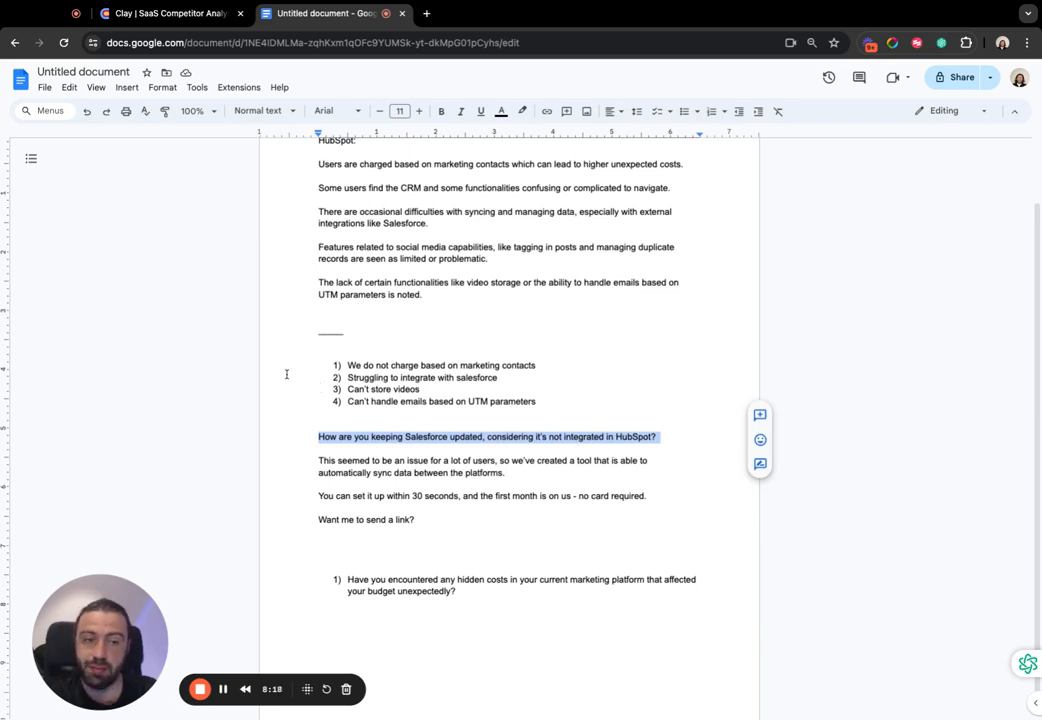
pyautogui.click(445, 452)
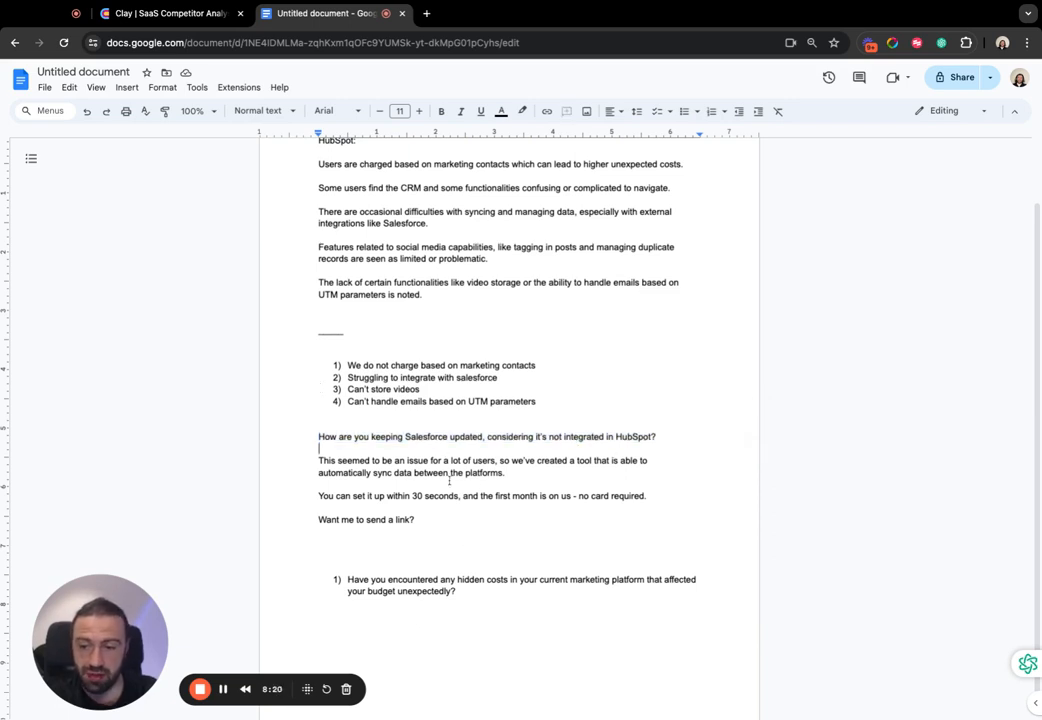
pyautogui.doubleClick(382, 486)
pyautogui.click(359, 507)
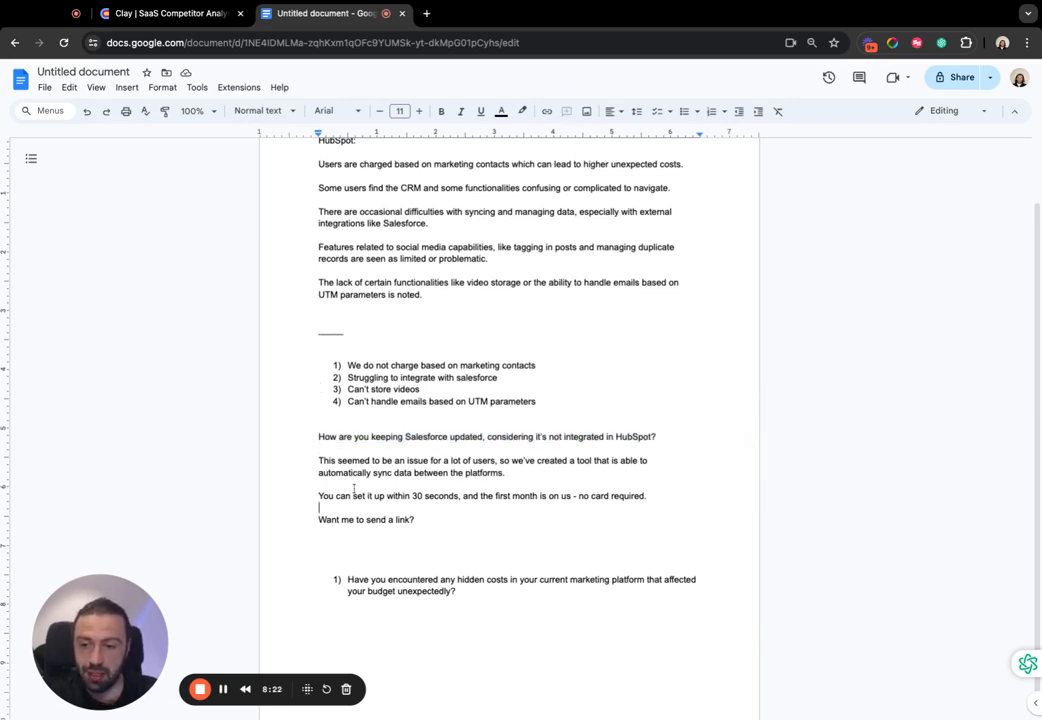
pyautogui.click(357, 486)
pyautogui.doubleClick(393, 437)
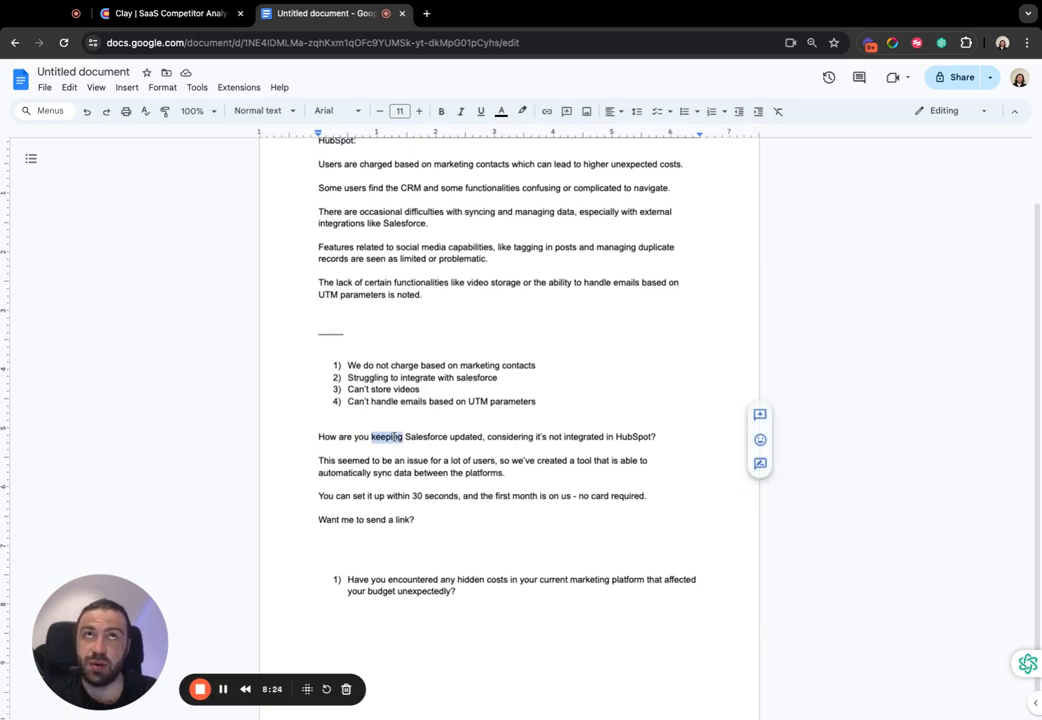
pyautogui.tripleClick(393, 437)
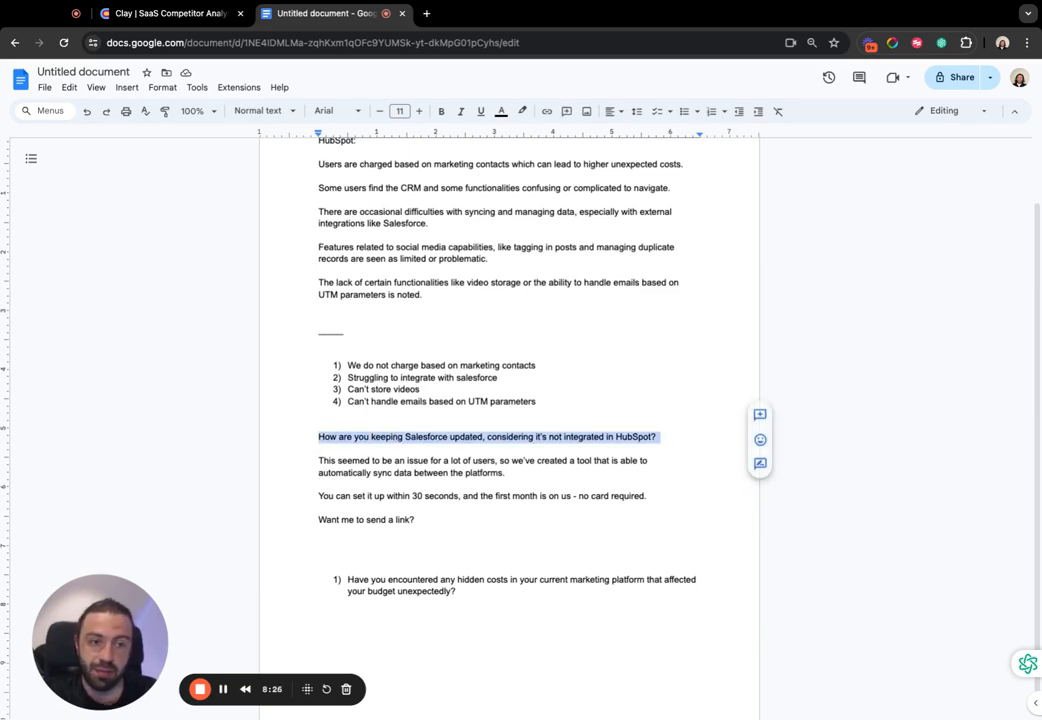
pyautogui.click(389, 452)
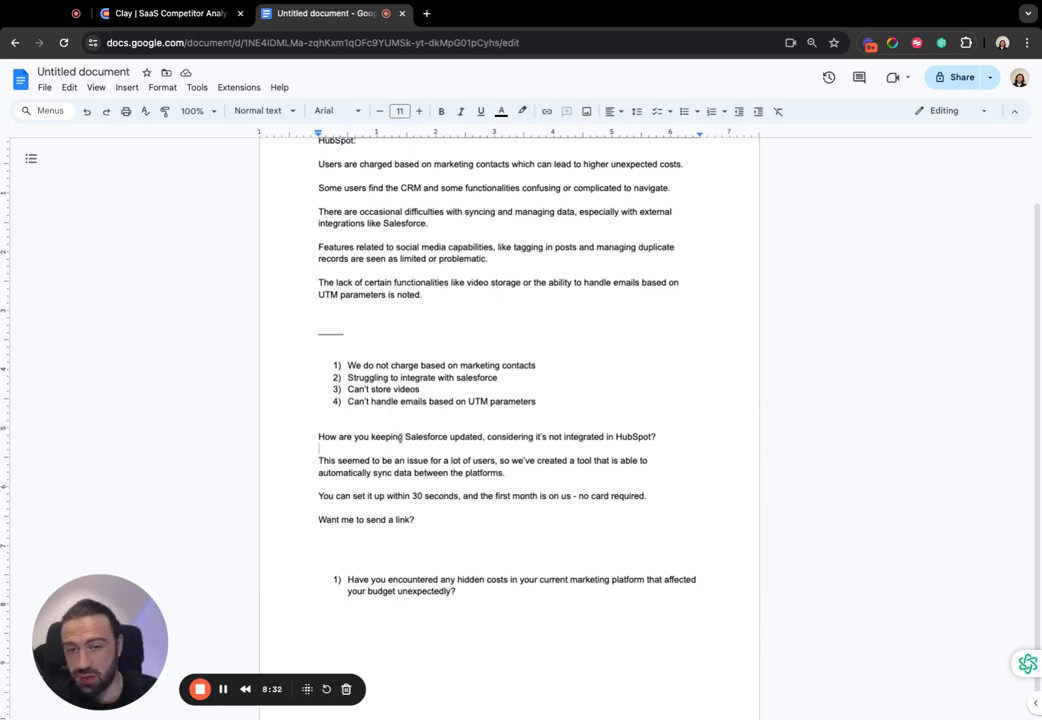
pyautogui.tripleClick(400, 437)
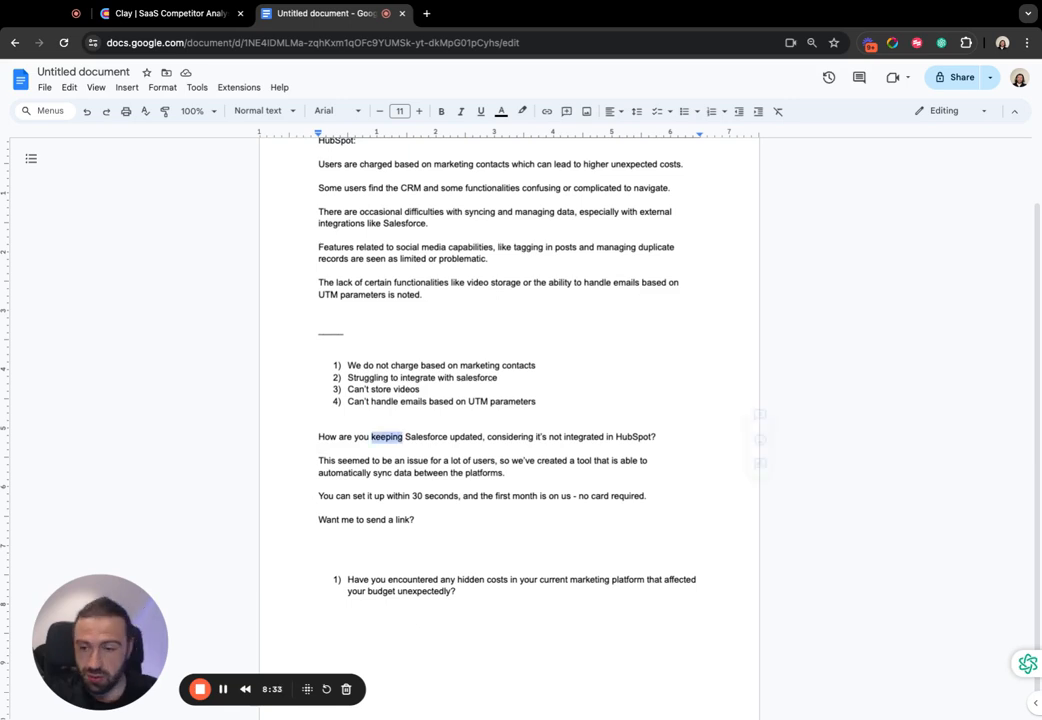
# - Examine the rest of the outreach message, from the data sync pitch to the closing offer to send a link
pyautogui.tripleClick(405, 464)
pyautogui.click(398, 474)
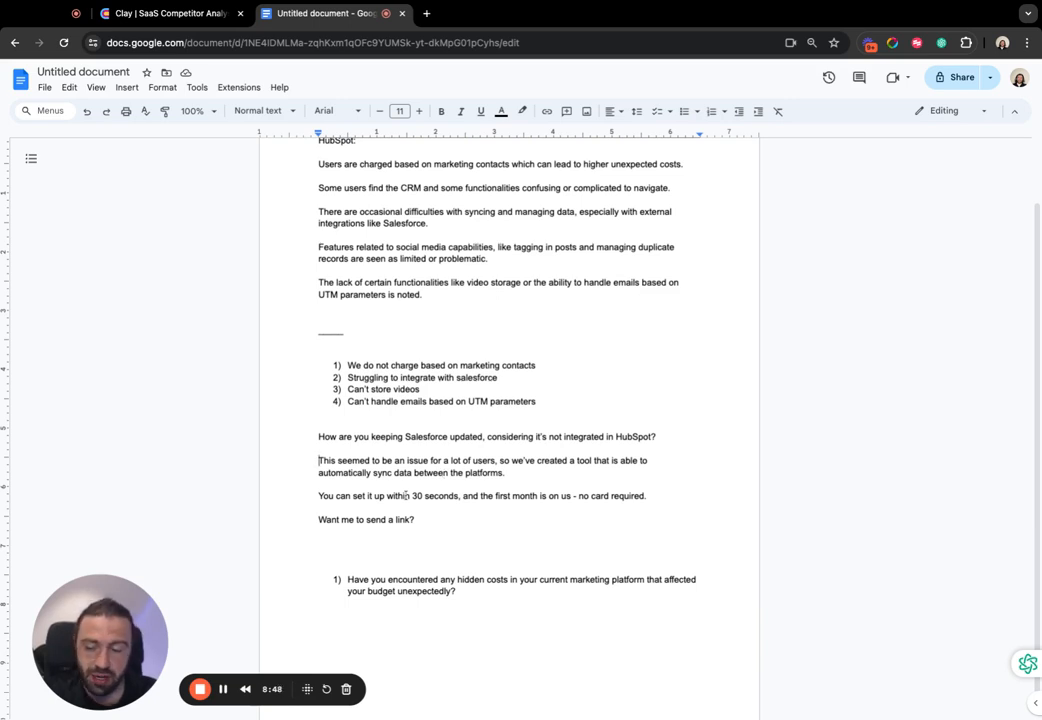
pyautogui.moveTo(560, 521); pyautogui.dragTo(260, 440)
pyautogui.click(459, 495)
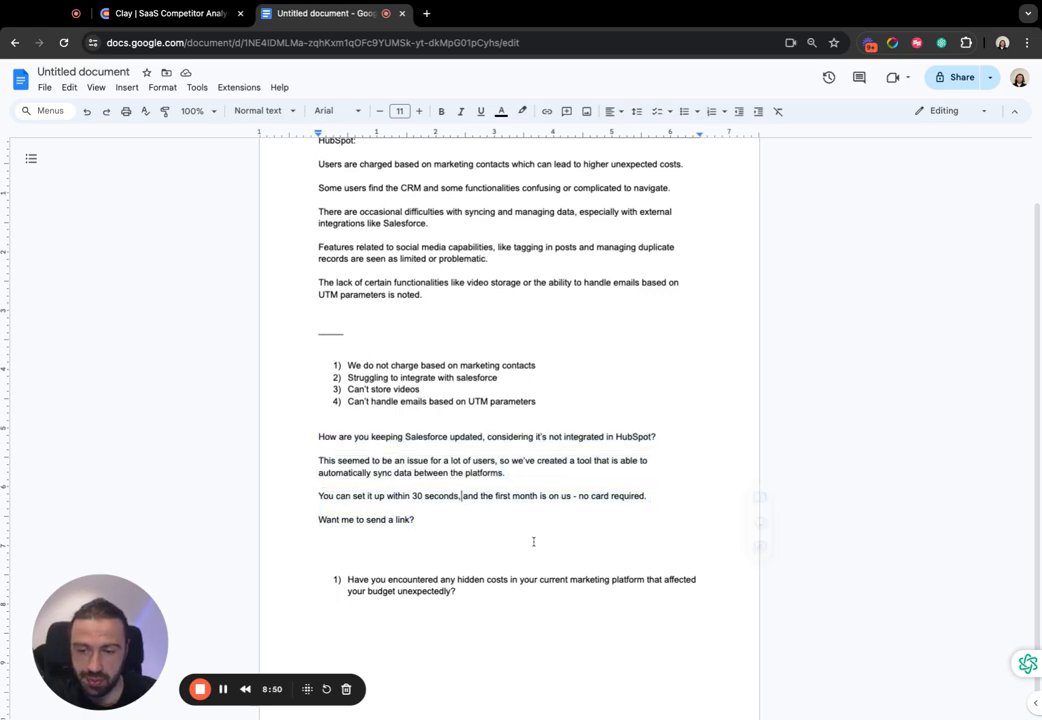
pyautogui.moveTo(533, 542); pyautogui.dragTo(450, 523)
pyautogui.doubleClick(623, 620)
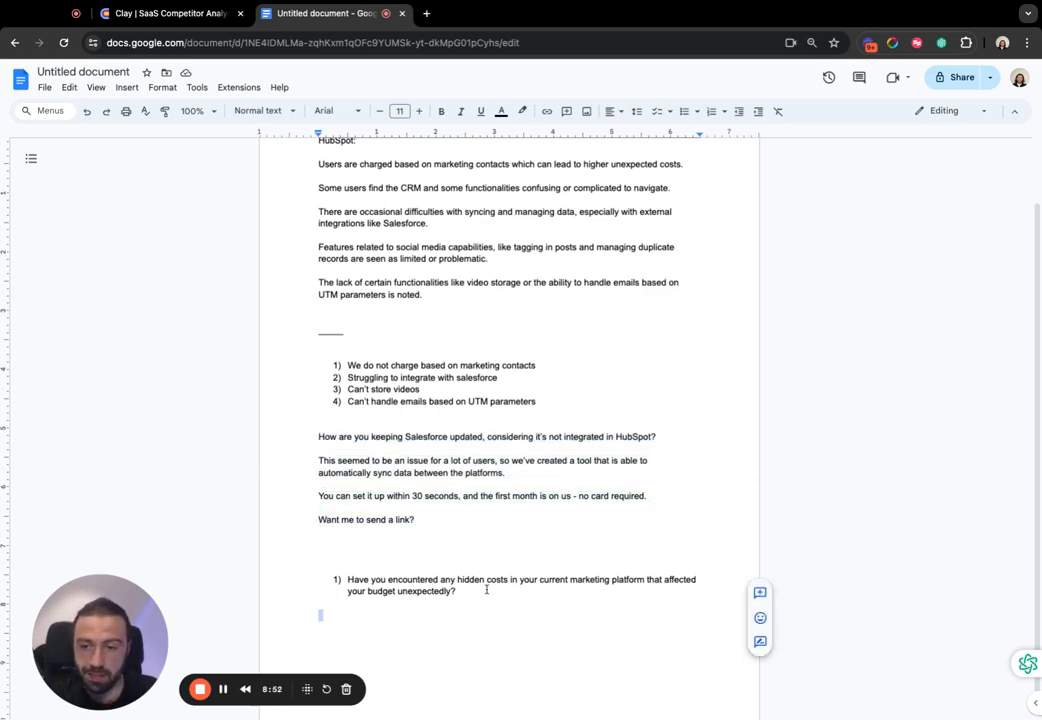
pyautogui.scroll(1, 508, 433)
pyautogui.scroll(1, 508, 433)
pyautogui.scroll(-2, 626, 397)
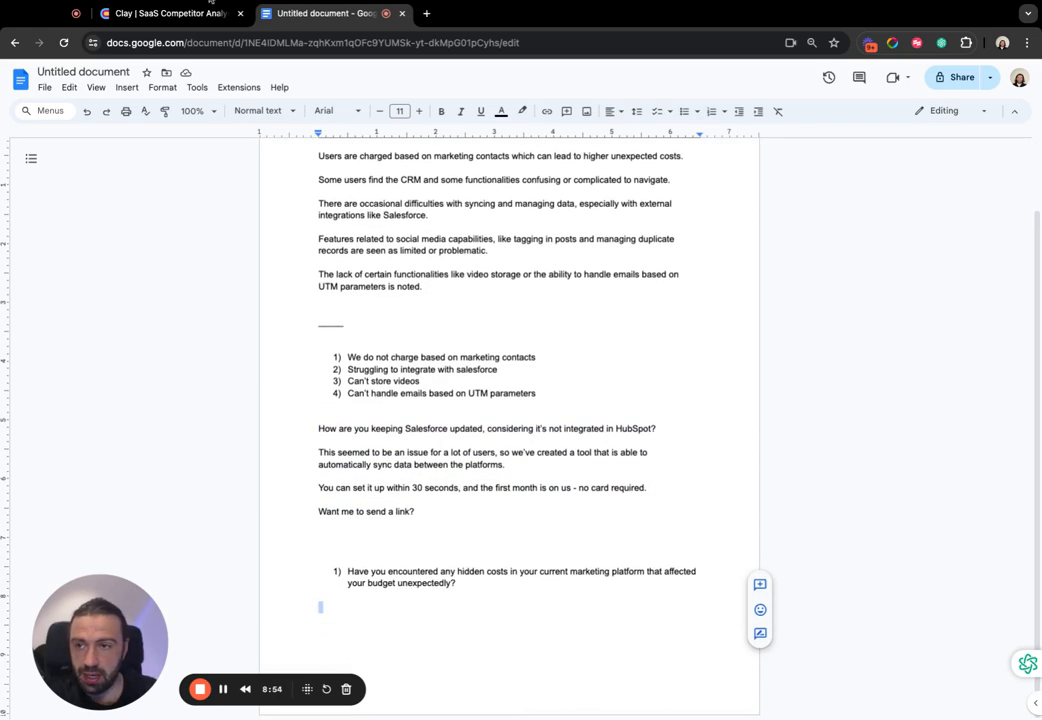
# - Switch to Clay and expand the full Competitor Analysis report text for Salesforce in row 8
pyautogui.click(165, 13)
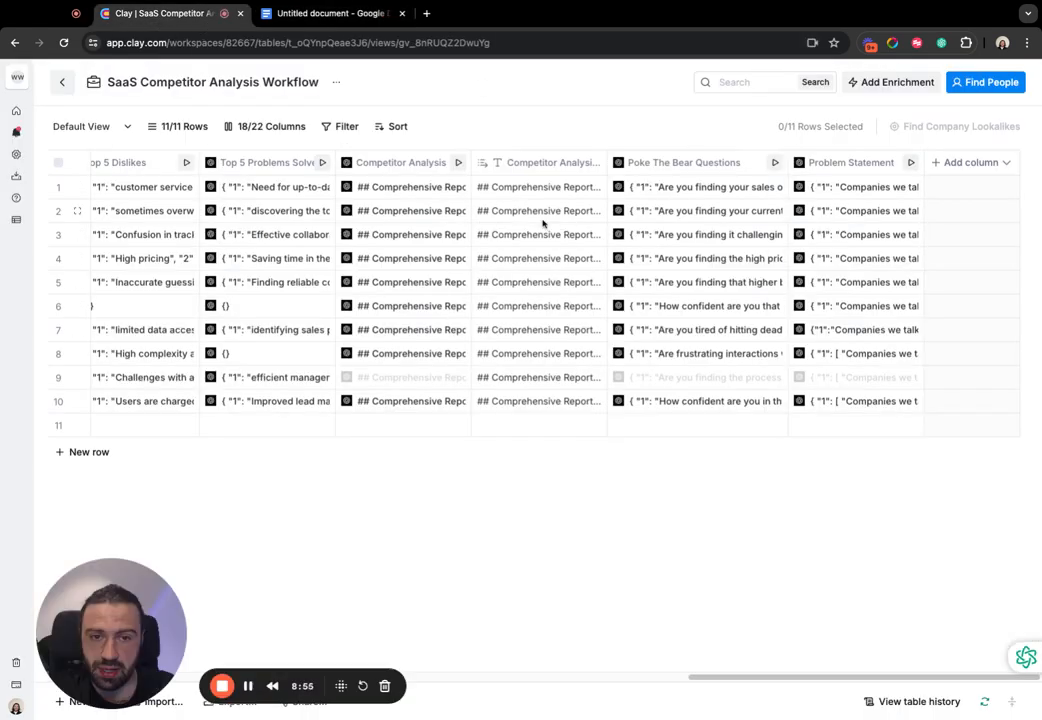
pyautogui.hscroll(-4, 538, 222)
pyautogui.hscroll(4, 540, 222)
pyautogui.click(545, 282)
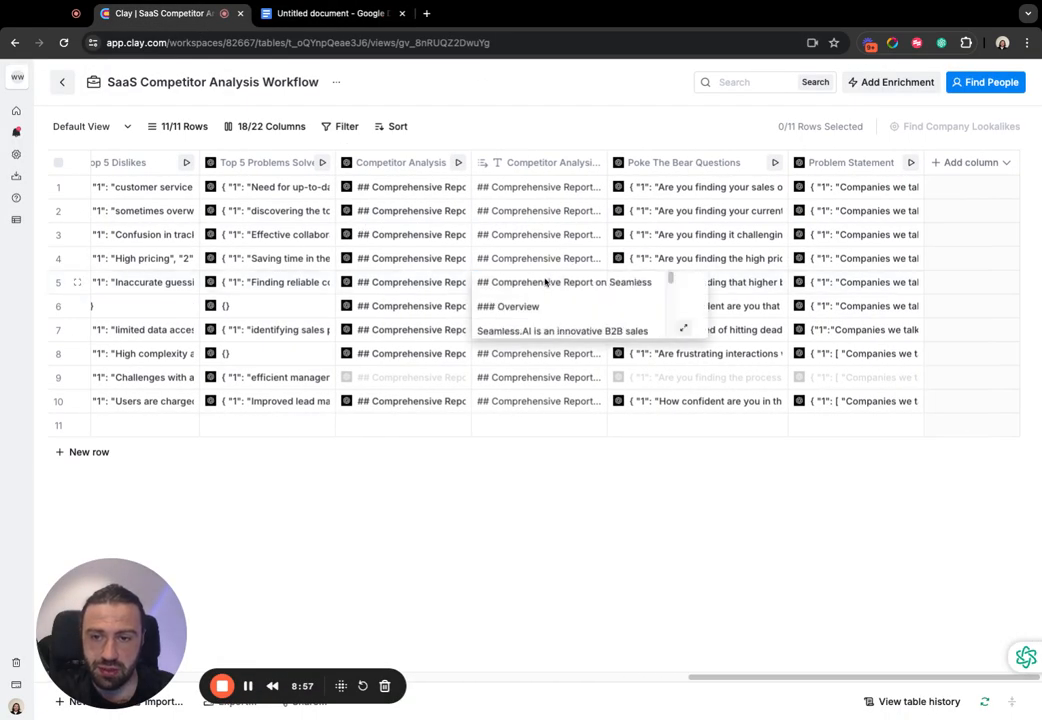
pyautogui.click(540, 215)
pyautogui.click(540, 345)
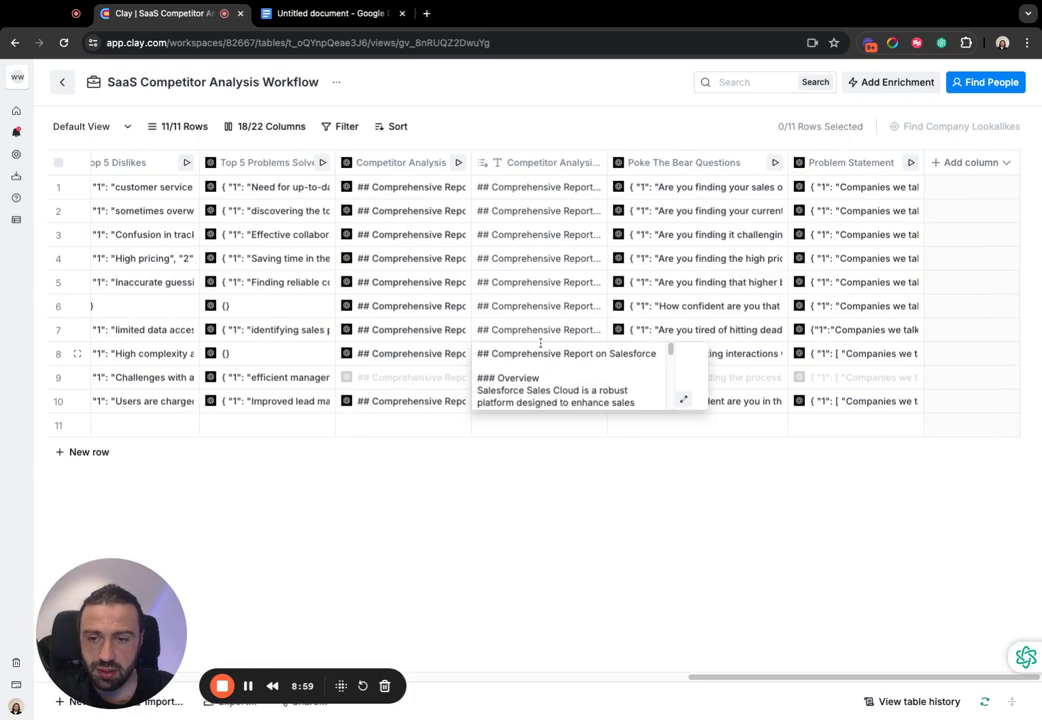
pyautogui.click(683, 399)
# - Copy the entire Salesforce report and paste it into the Google Doc on a new line below the UTM parameters dislike
pyautogui.scroll(-10, 563, 276)
pyautogui.scroll(10, 565, 275)
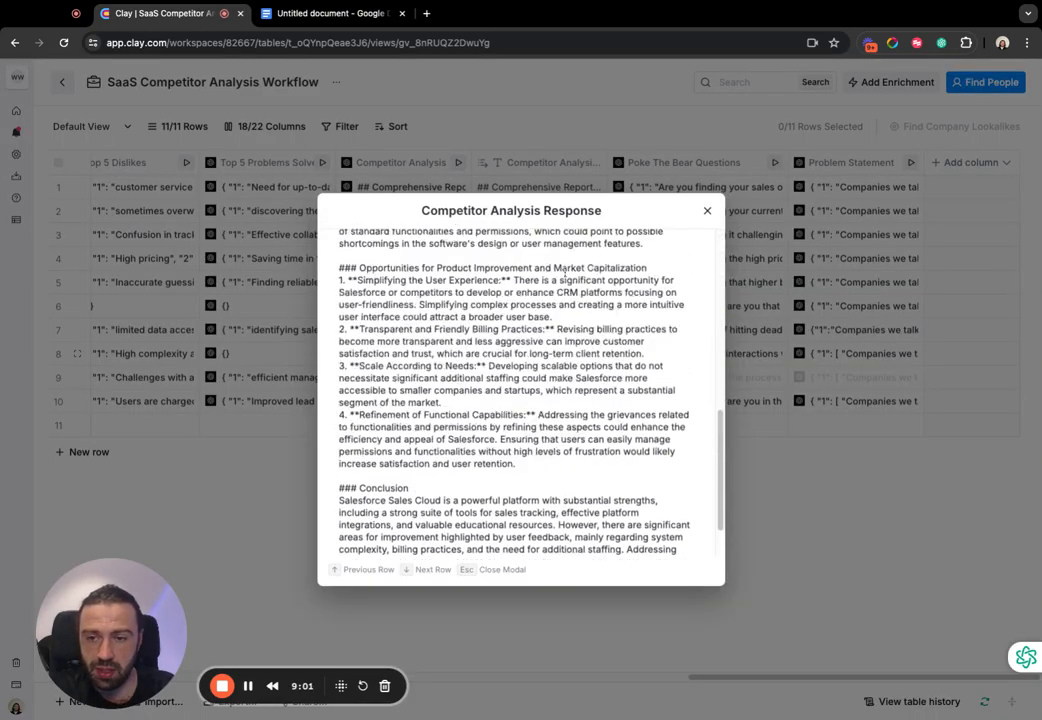
pyautogui.scroll(-3, 565, 275)
pyautogui.scroll(3, 612, 314)
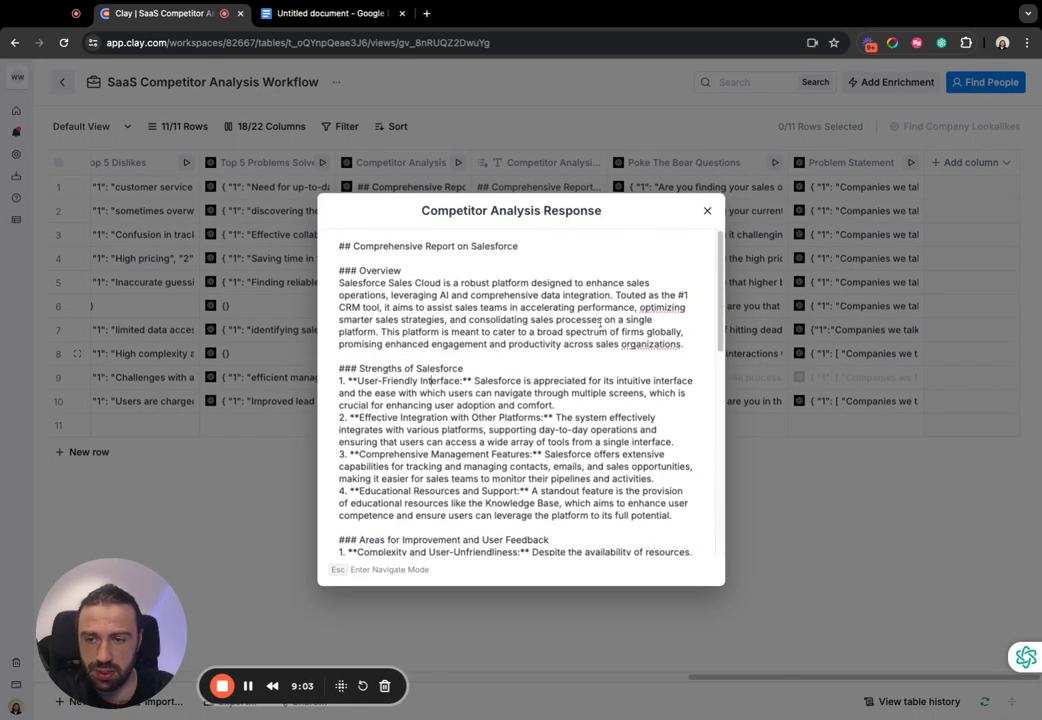
pyautogui.scroll(-8, 690, 322)
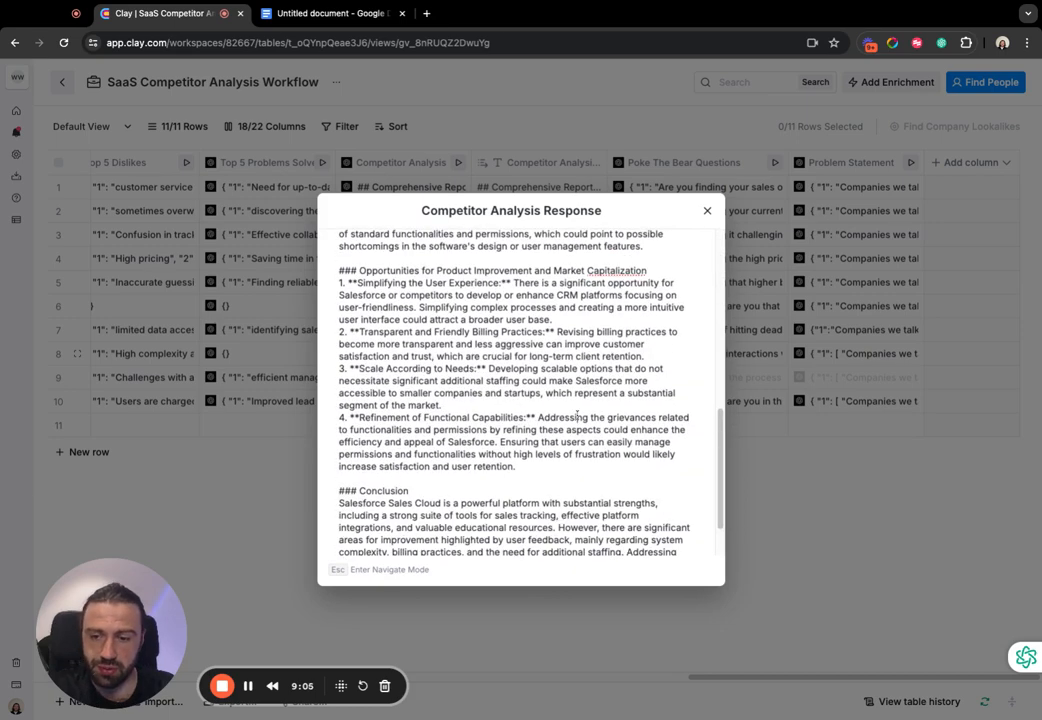
pyautogui.press('super+a')
pyautogui.click(300, 12)
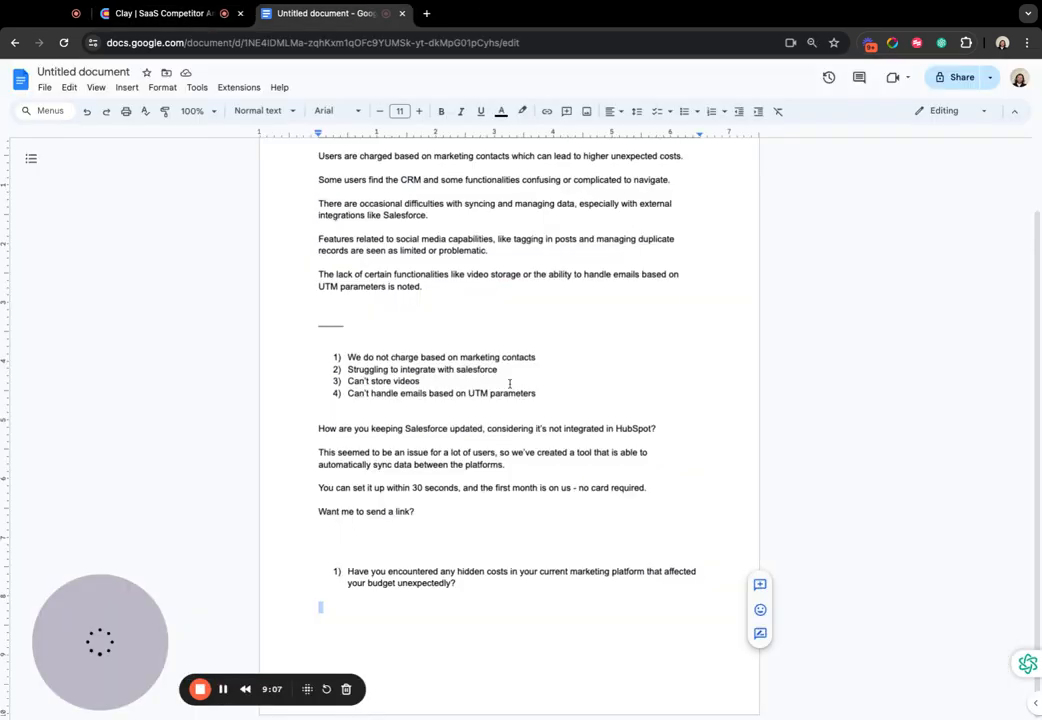
pyautogui.click(443, 283)
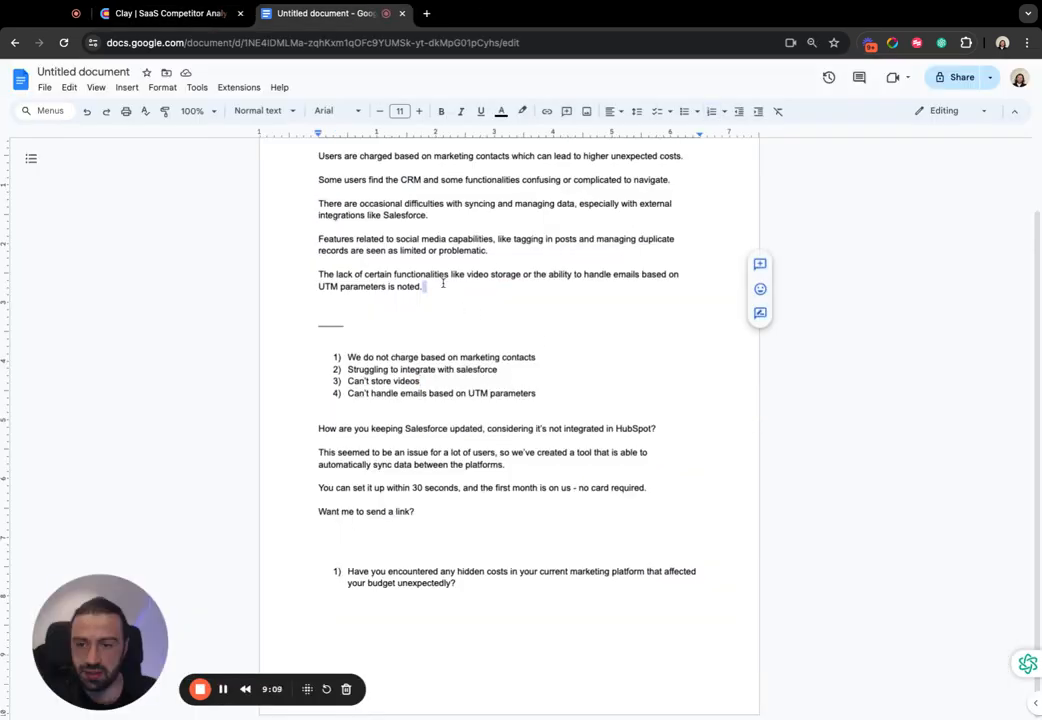
pyautogui.press('Return')
pyautogui.press('super+v')
# - Review the pasted Salesforce report in the document, from its conclusion back up through the areas for improvement
pyautogui.scroll(-3, 486, 340)
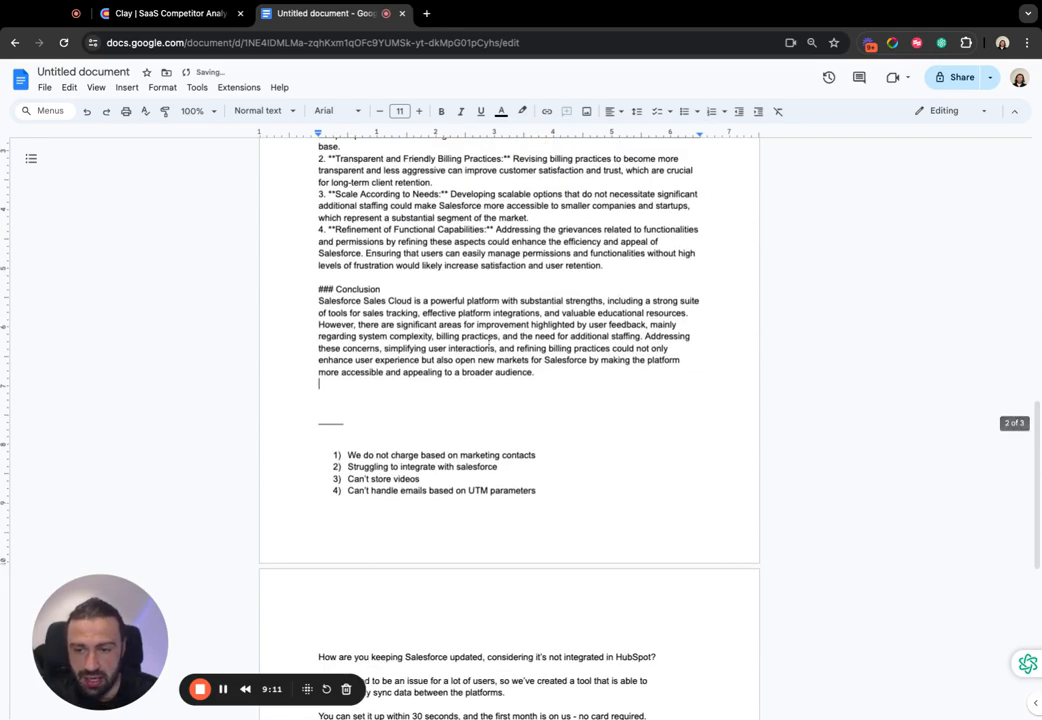
pyautogui.moveTo(617, 392); pyautogui.dragTo(328, 171)
pyautogui.click(616, 392)
pyautogui.scroll(8, 469, 456)
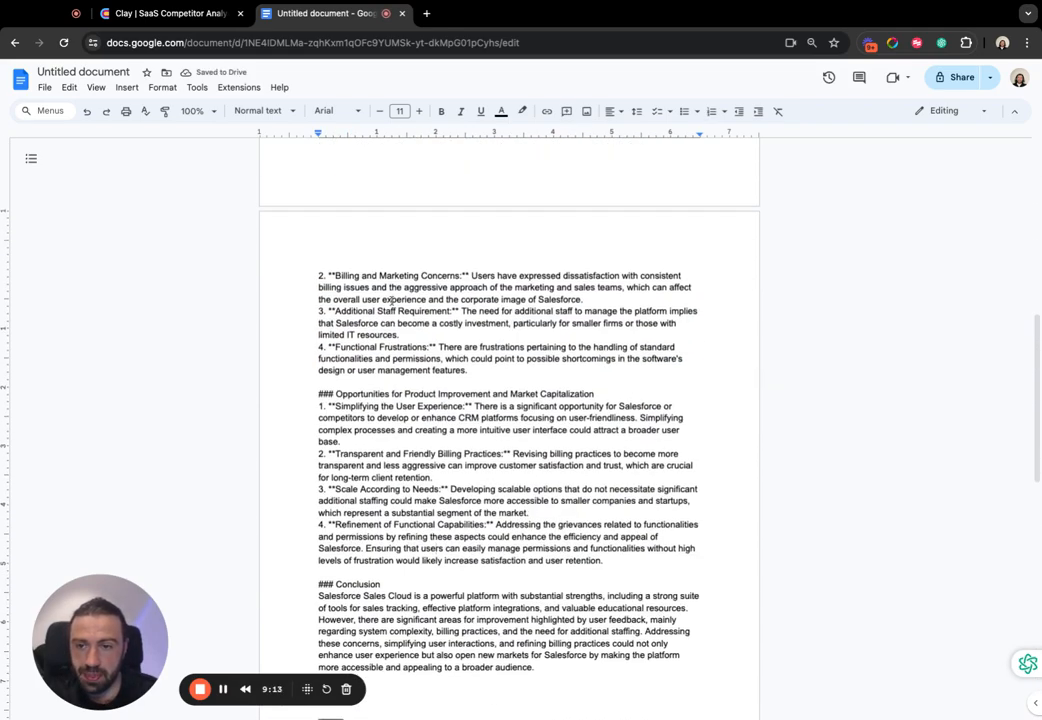
pyautogui.scroll(2, 478, 344)
# - Return to Clay, close the Salesforce report, and examine the response in HubSpot's Top 5 Wishes cell in row 10
pyautogui.click(208, 14)
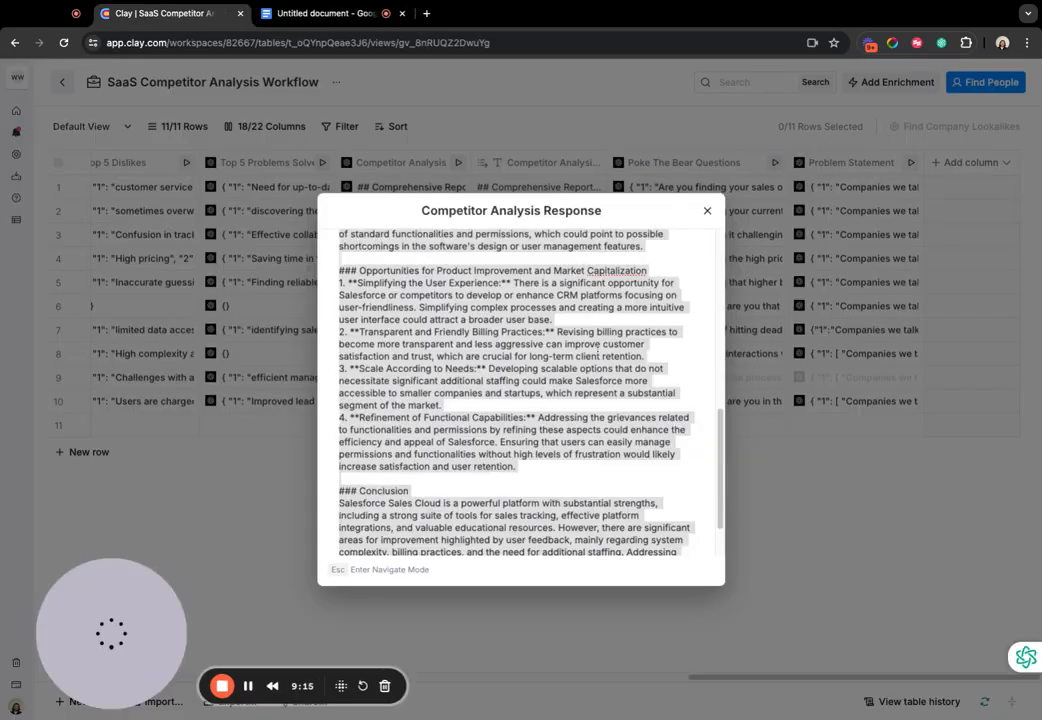
pyautogui.click(708, 212)
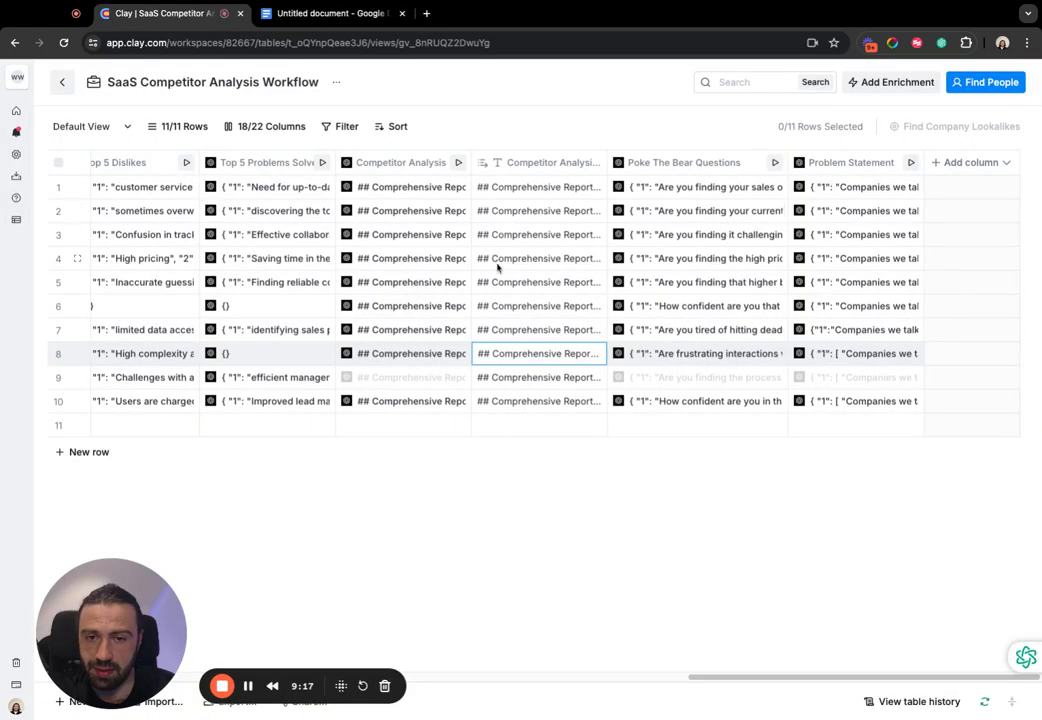
pyautogui.hscroll(-6, 505, 290)
pyautogui.hscroll(-5, 510, 303)
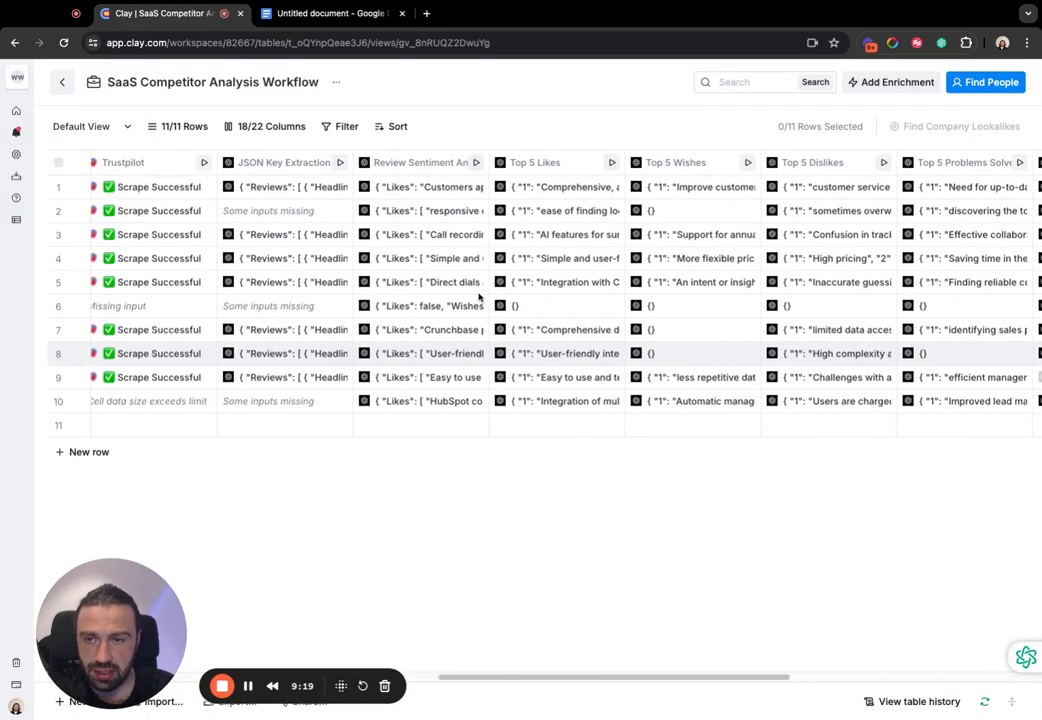
pyautogui.hscroll(4, 735, 292)
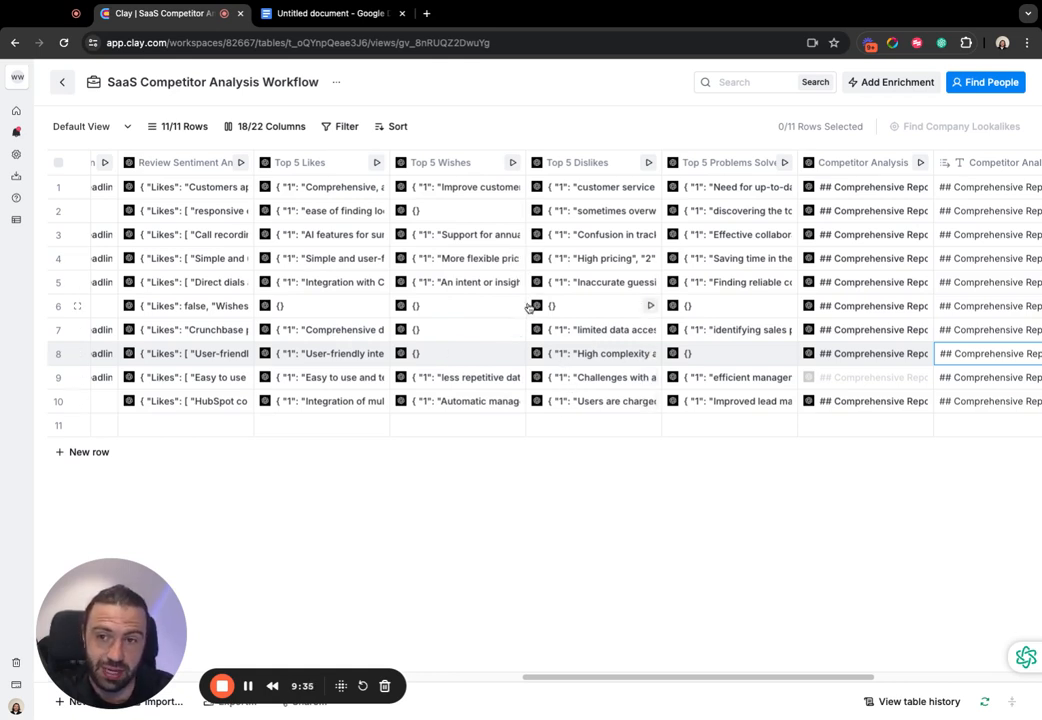
pyautogui.click(440, 401)
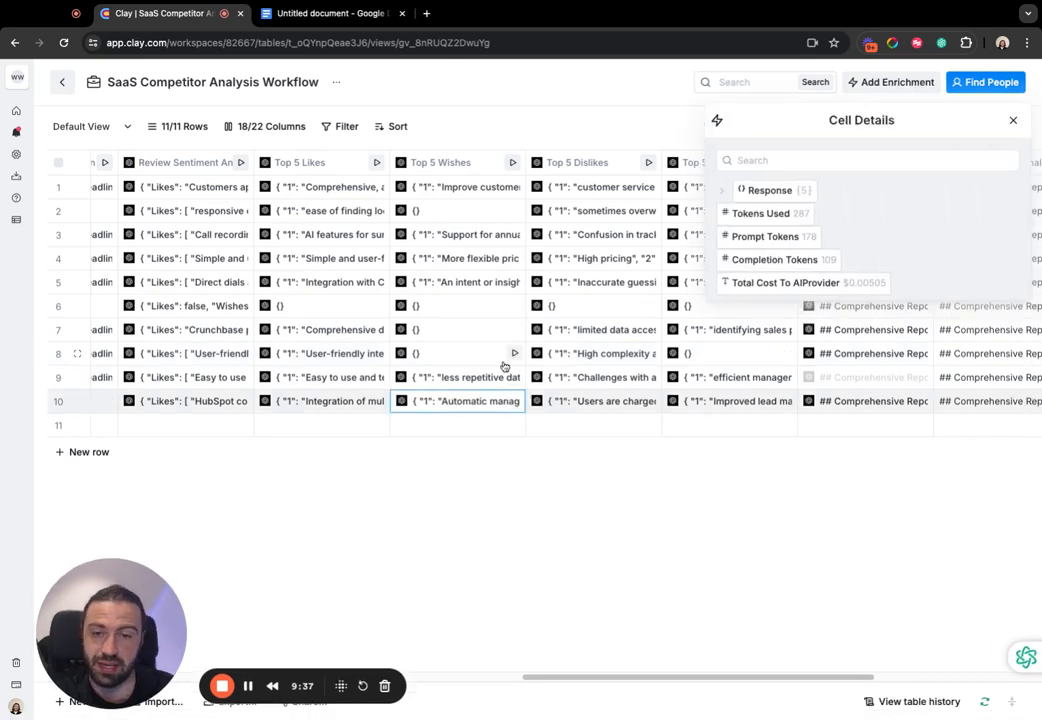
pyautogui.click(724, 191)
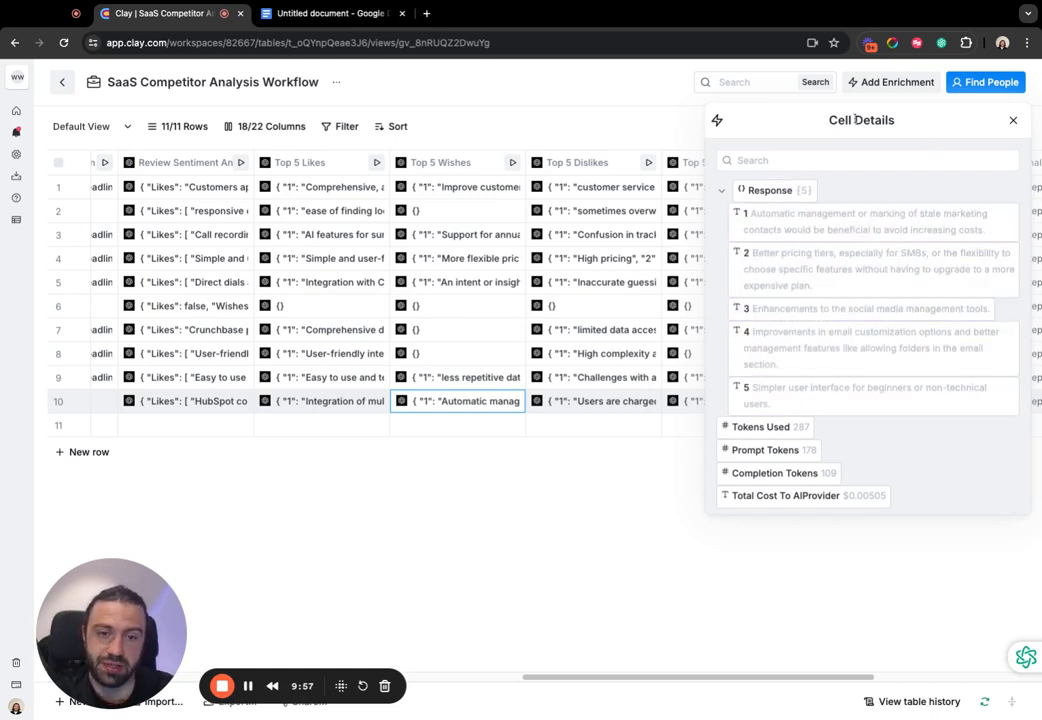
pyautogui.click(1012, 120)
# - Review the competitor workflow table across its columns, from Competitor Name through to Problem Statement
pyautogui.hscroll(5, 700, 320)
pyautogui.hscroll(-15, 712, 328)
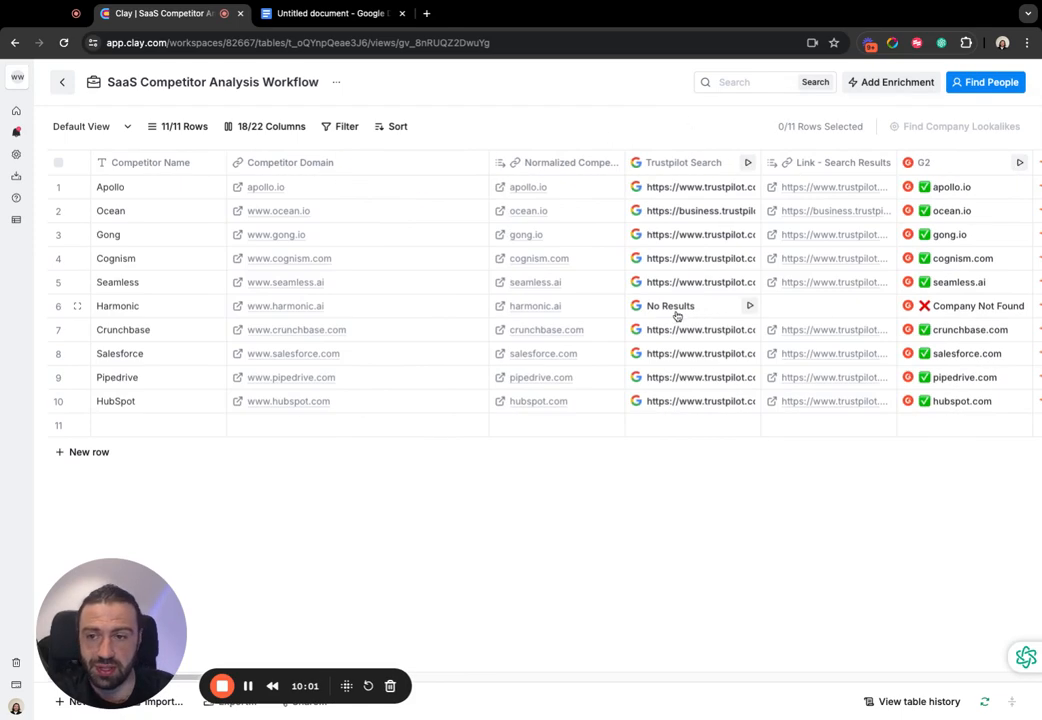
pyautogui.hscroll(5, 675, 309)
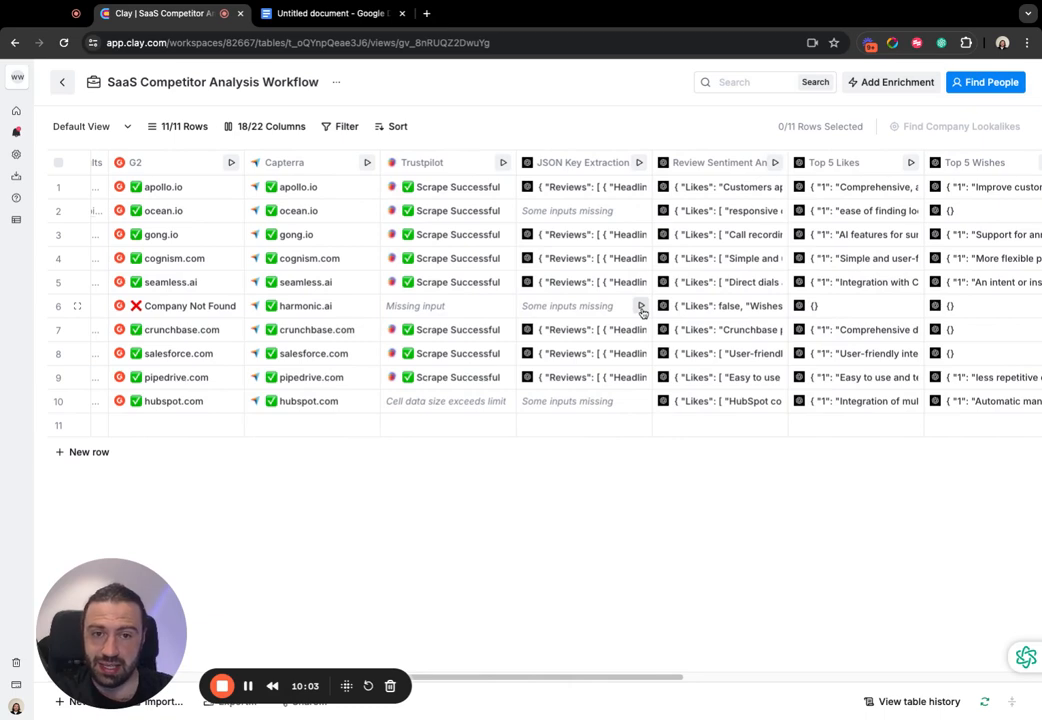
pyautogui.hscroll(-2, 640, 306)
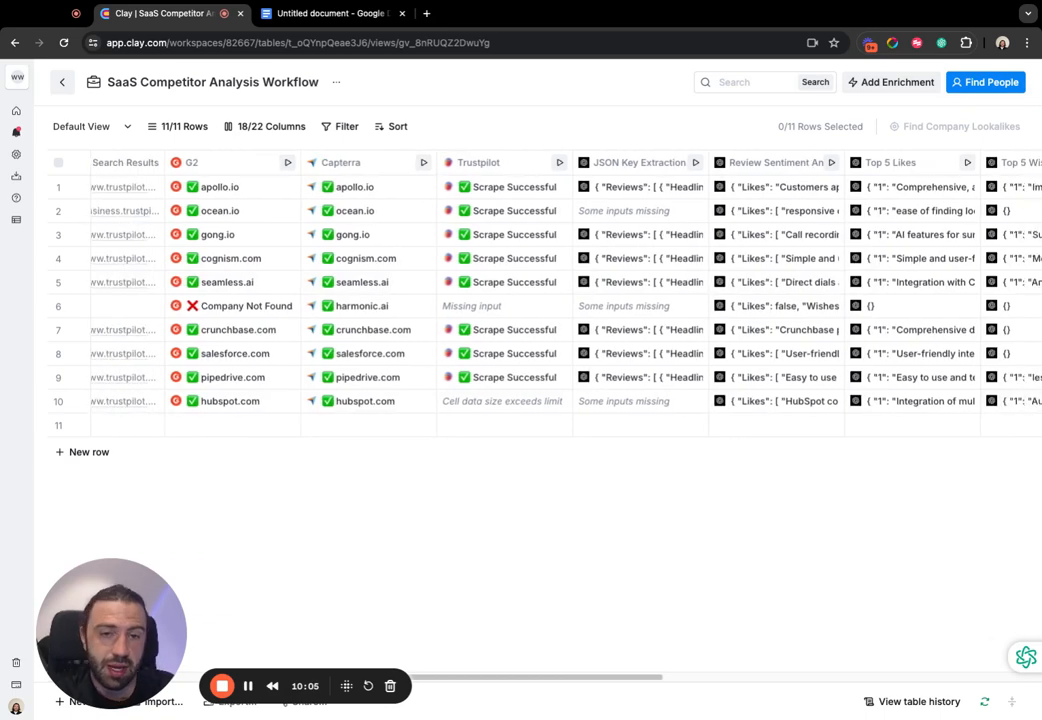
pyautogui.hscroll(8, 600, 320)
pyautogui.hscroll(-15, 575, 335)
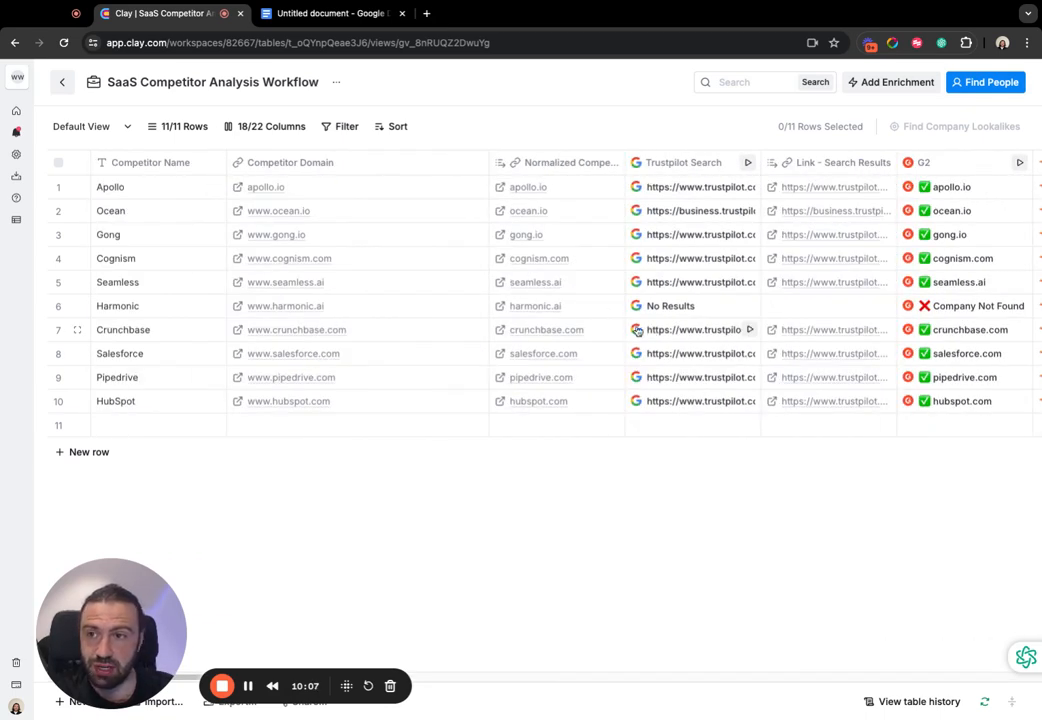
pyautogui.hscroll(10, 638, 207)
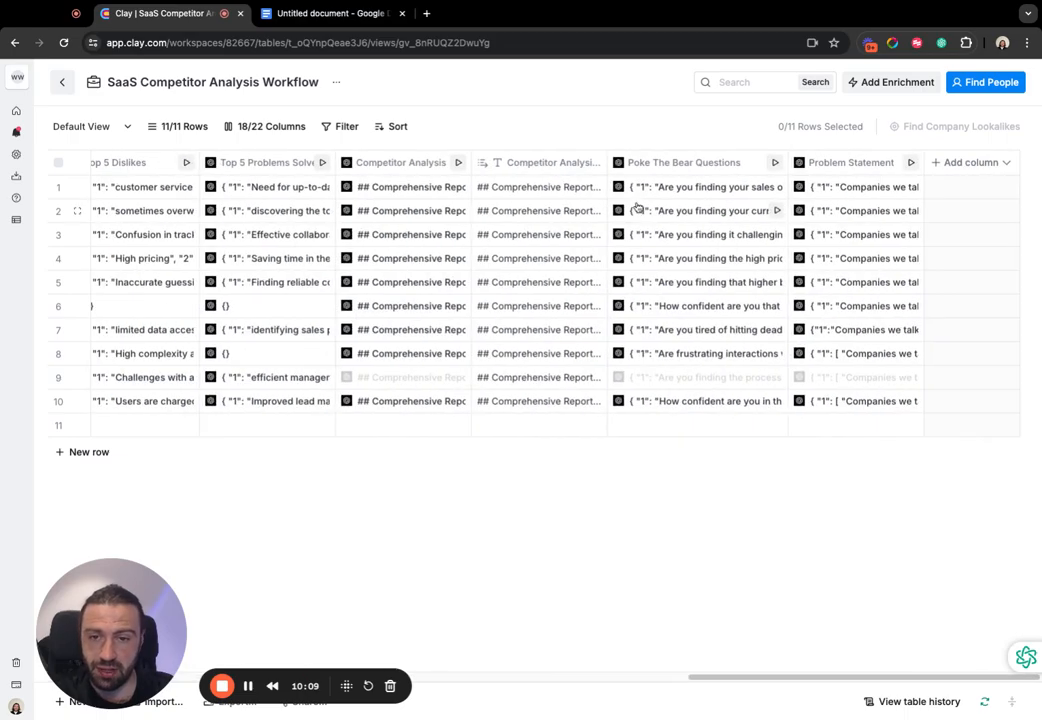
# - Switch to the Google Doc and look over the outreach message, the hidden-costs question and the pasted Salesforce report
pyautogui.click(330, 13)
pyautogui.scroll(-10, 493, 418)
pyautogui.scroll(-8, 492, 336)
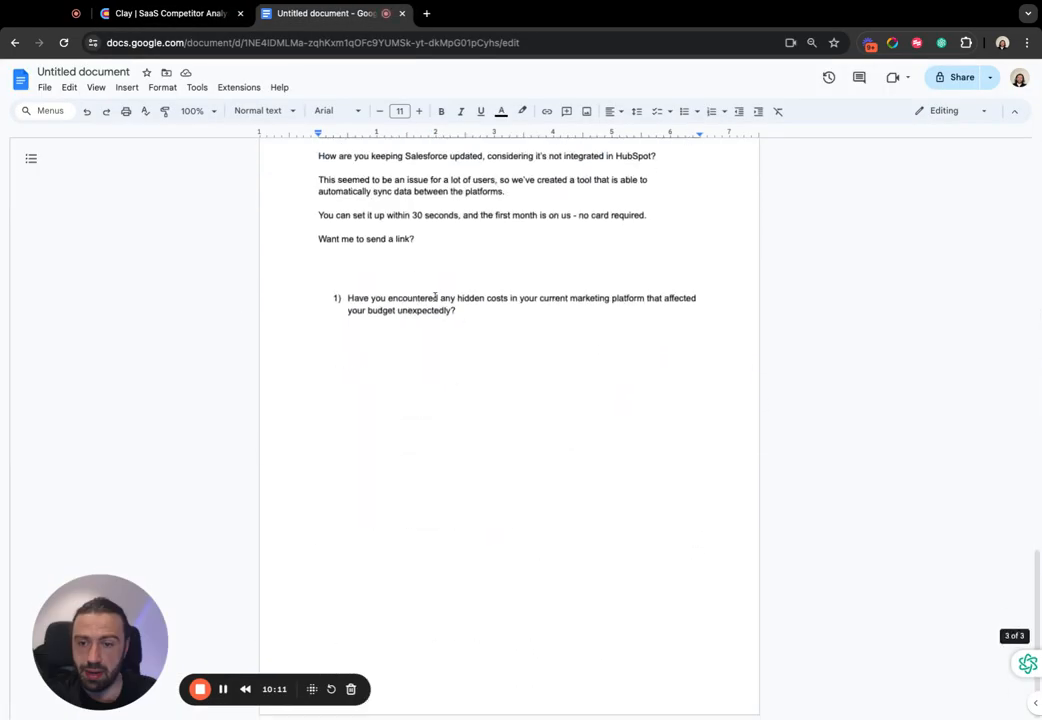
pyautogui.scroll(20, 400, 330)
pyautogui.moveTo(309, 236); pyautogui.dragTo(540, 616)
pyautogui.scroll(-6, 531, 380)
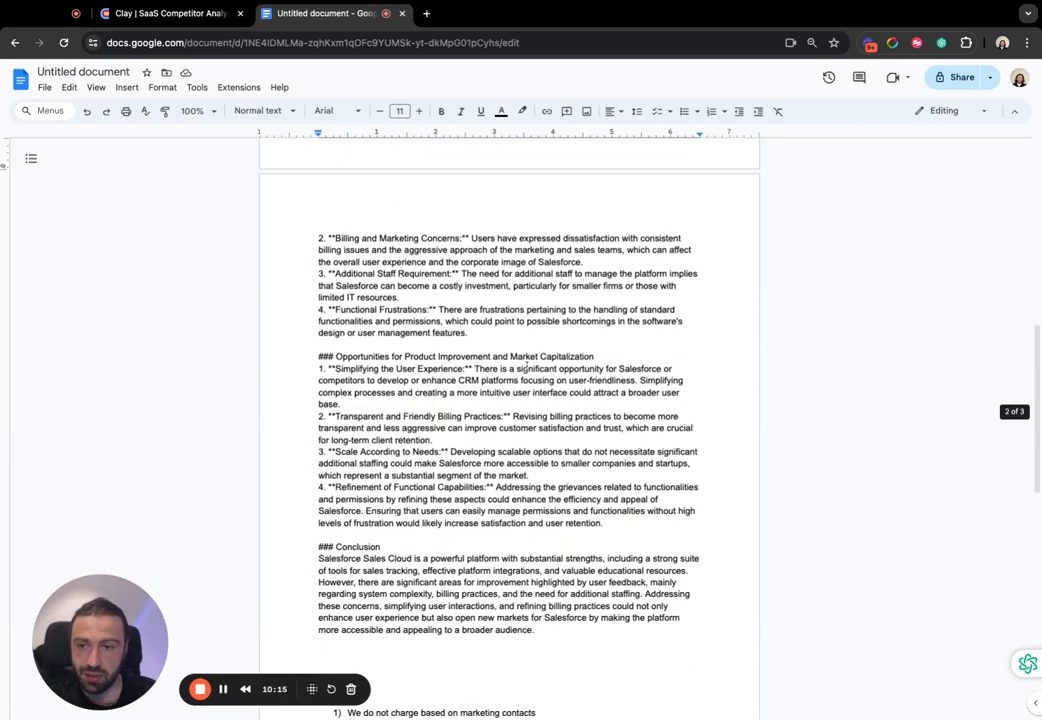